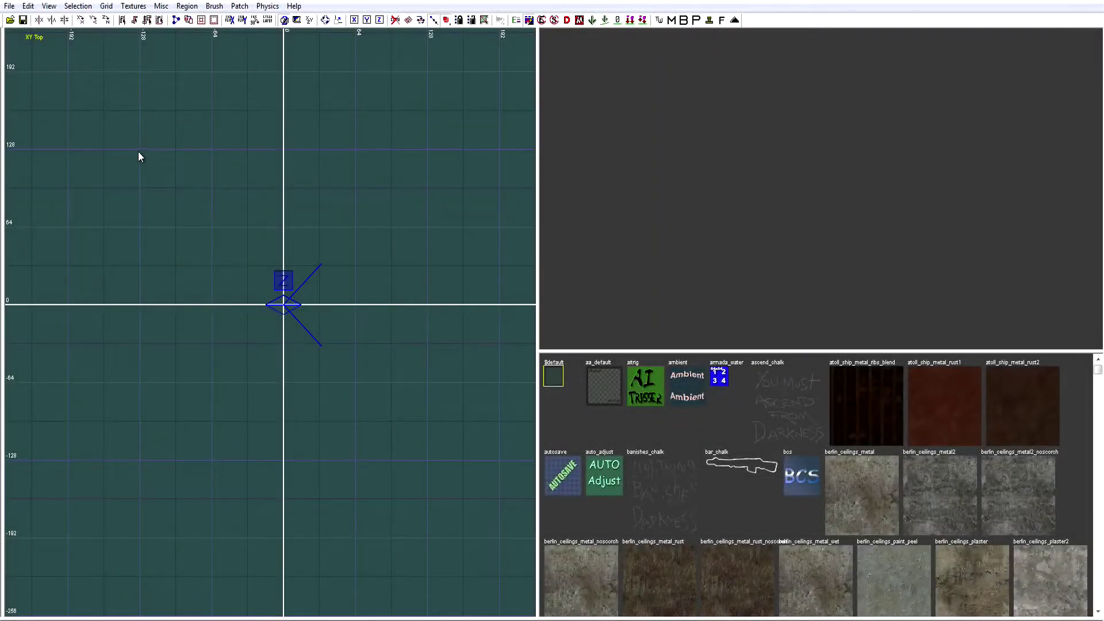
Step: Draw a square brush around the origin in the top view and resize it to 256 by 256 units
{"action": "mouse_move", "coordinate": [144, 150]}
{"action": "left_mouse_down"}
{"action": "mouse_move", "coordinate": [499, 539]}
{"action": "mouse_move", "coordinate": [484, 519]}
{"action": "left_mouse_up"}
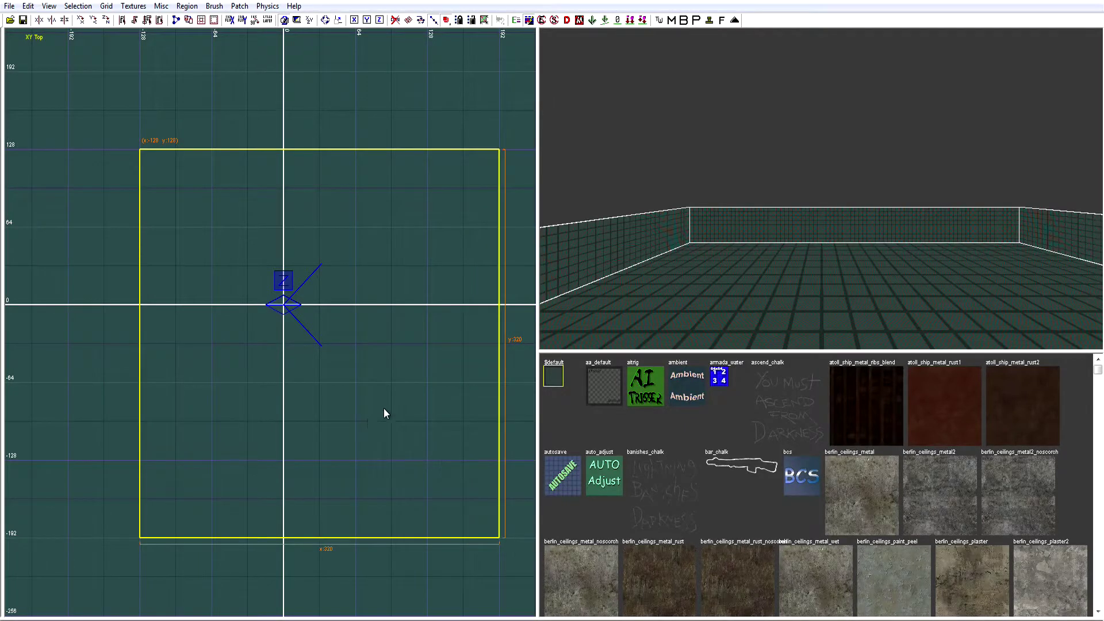
{"action": "scroll", "coordinate": [414, 397], "scroll_direction": "down", "scroll_amount": 2}
{"action": "left_click_drag", "start_coordinate": [485, 357], "coordinate": [438, 355]}
{"action": "left_click_drag", "start_coordinate": [357, 547], "coordinate": [354, 502]}
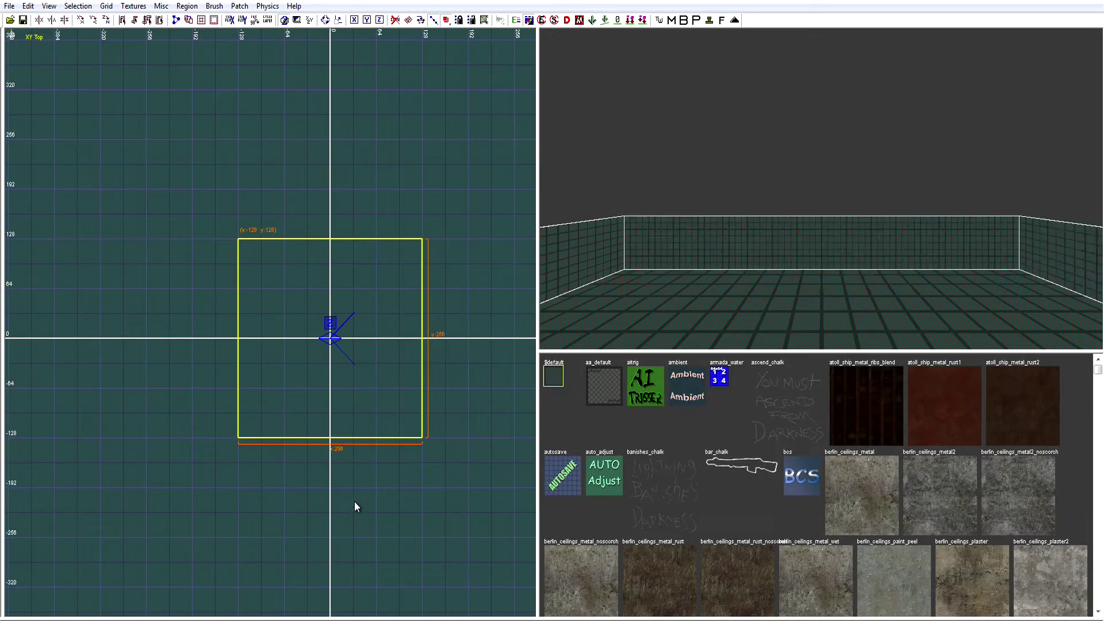
Step: Filter the textures to the tools category and apply the caulk texture to the selected brush
{"action": "mouse_move", "coordinate": [771, 284]}
{"action": "right_mouse_down"}
{"action": "mouse_move", "coordinate": [771, 345]}
{"action": "mouse_move", "coordinate": [771, 305]}
{"action": "mouse_move", "coordinate": [774, 342]}
{"action": "mouse_move", "coordinate": [773, 305]}
{"action": "mouse_move", "coordinate": [793, 276]}
{"action": "right_mouse_up"}
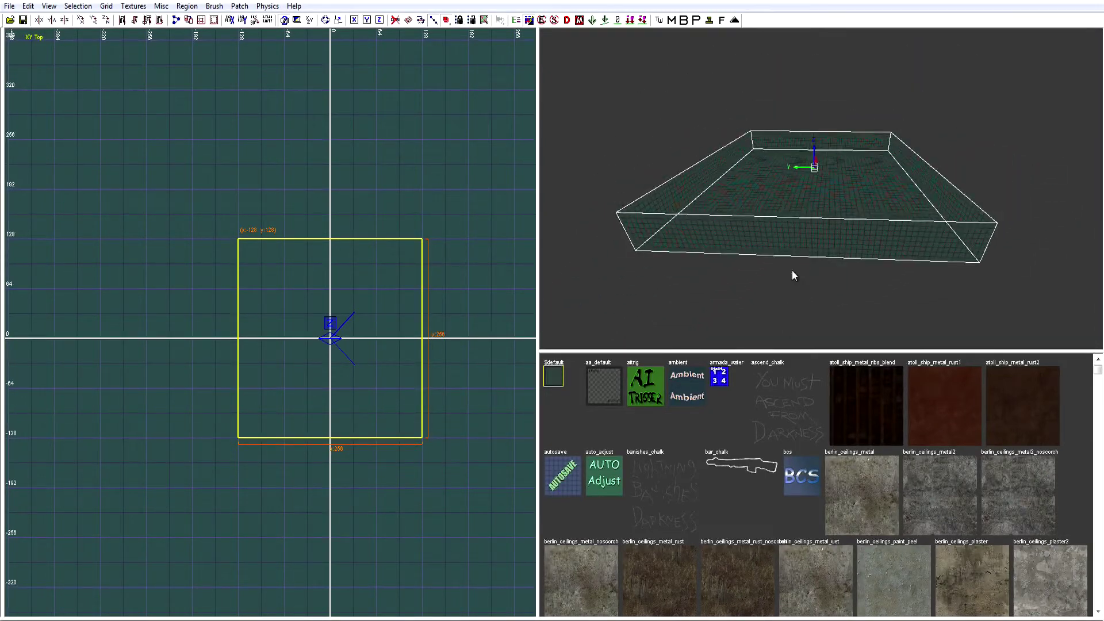
{"action": "scroll", "coordinate": [721, 422], "scroll_direction": "down", "scroll_amount": 5}
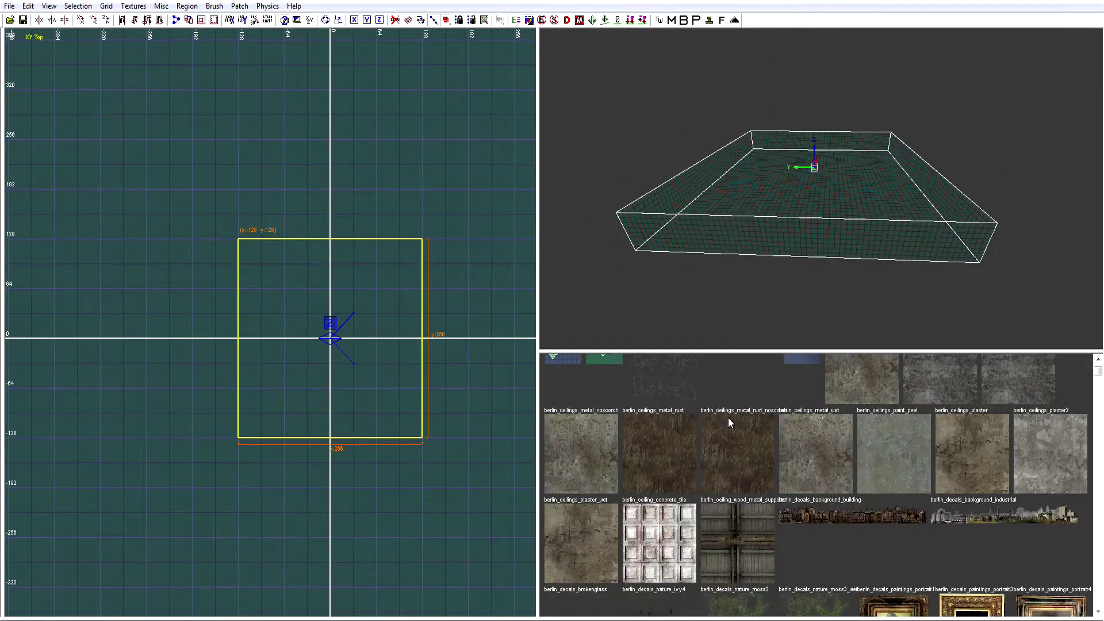
{"action": "scroll", "coordinate": [750, 419], "scroll_direction": "up", "scroll_amount": 3}
{"action": "scroll", "coordinate": [750, 419], "scroll_direction": "up", "scroll_amount": 3}
{"action": "left_click", "coordinate": [133, 5]}
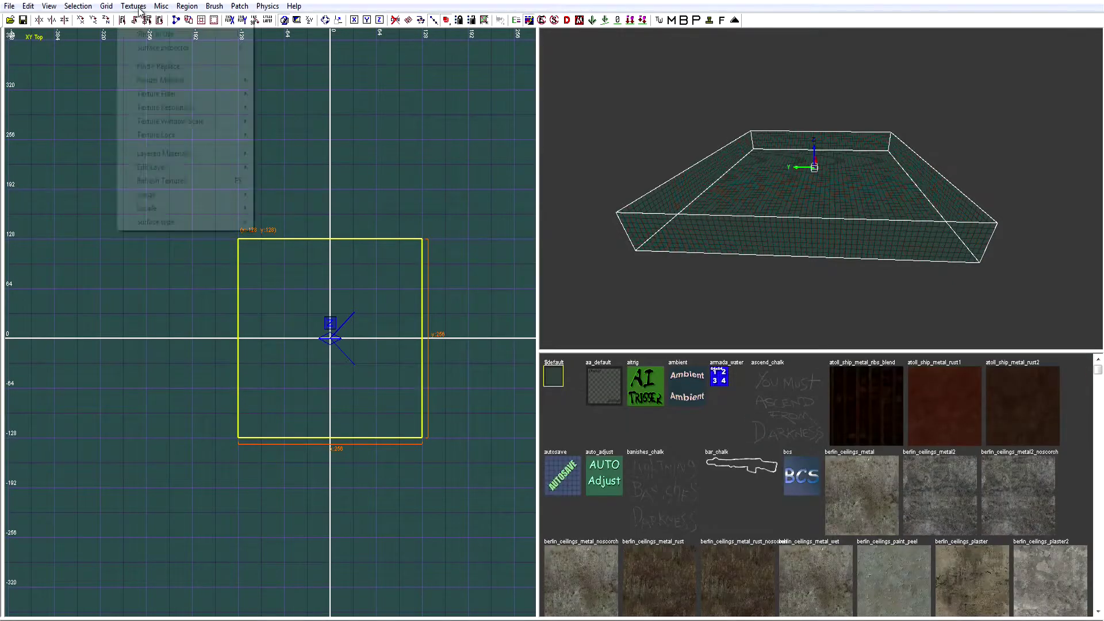
{"action": "mouse_move", "coordinate": [223, 198]}
{"action": "left_click", "coordinate": [291, 221]}
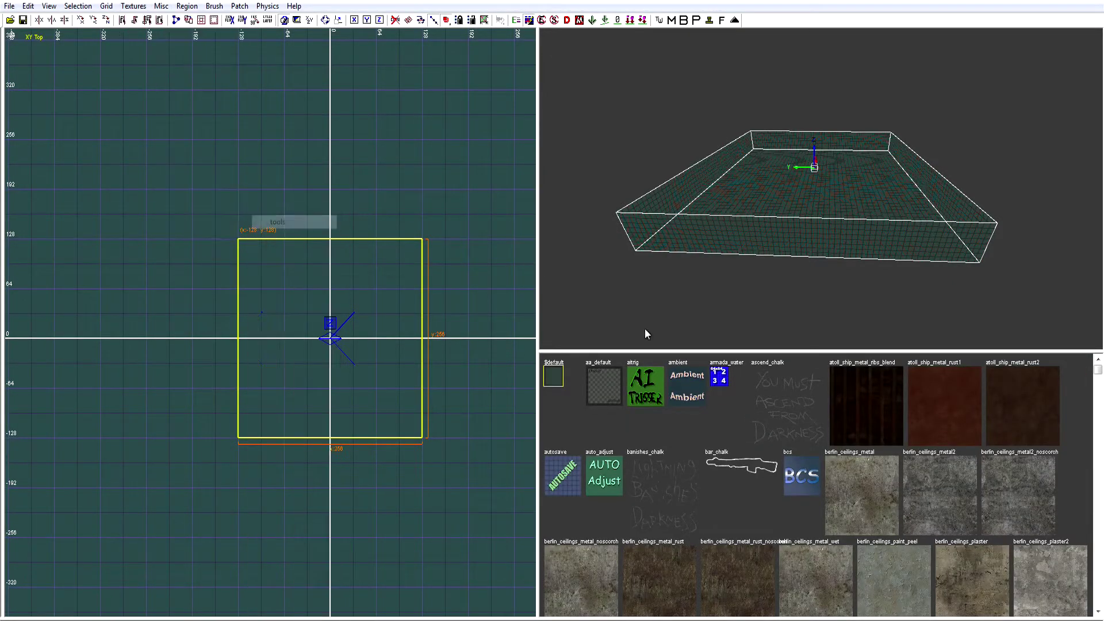
{"action": "left_click", "coordinate": [817, 387]}
Step: Limit the displayed textures to those in use and reselect the caulk brush
{"action": "scroll", "coordinate": [844, 207], "scroll_direction": "up", "scroll_amount": 2}
{"action": "key", "text": "Escape"}
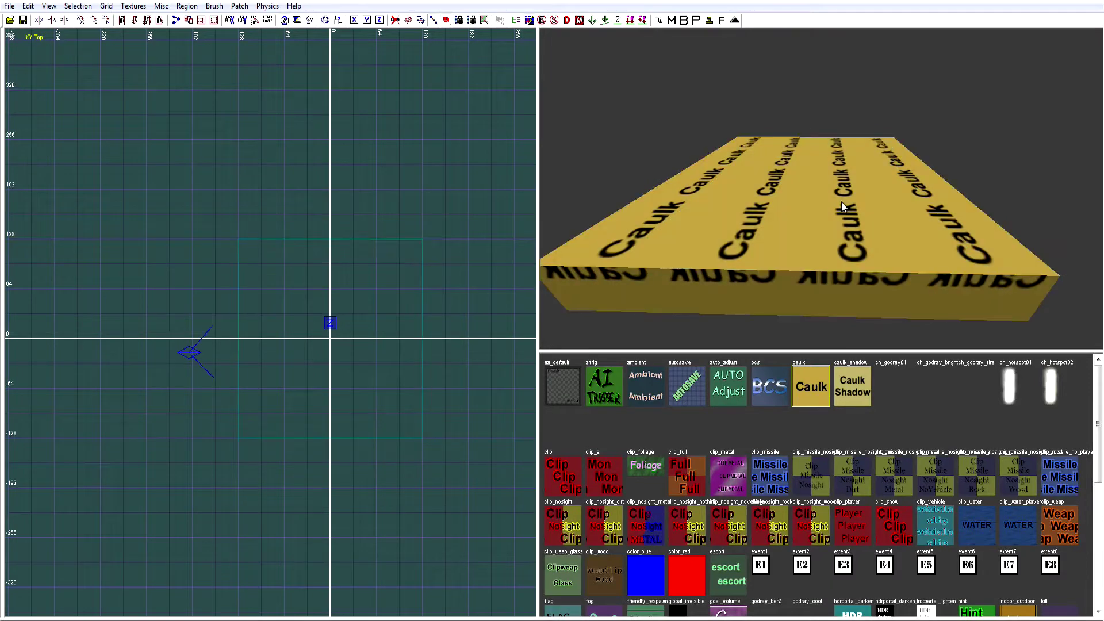
{"action": "key", "text": "u"}
{"action": "mouse_move", "coordinate": [777, 234]}
{"action": "right_mouse_down"}
{"action": "mouse_move", "coordinate": [816, 233]}
{"action": "mouse_move", "coordinate": [782, 201]}
{"action": "mouse_move", "coordinate": [747, 212]}
{"action": "mouse_move", "coordinate": [791, 199]}
{"action": "mouse_move", "coordinate": [748, 202]}
{"action": "mouse_move", "coordinate": [811, 214]}
{"action": "mouse_move", "coordinate": [753, 199]}
{"action": "mouse_move", "coordinate": [801, 222]}
{"action": "right_mouse_up"}
{"action": "left_click", "coordinate": [801, 223], "text": "shift"}
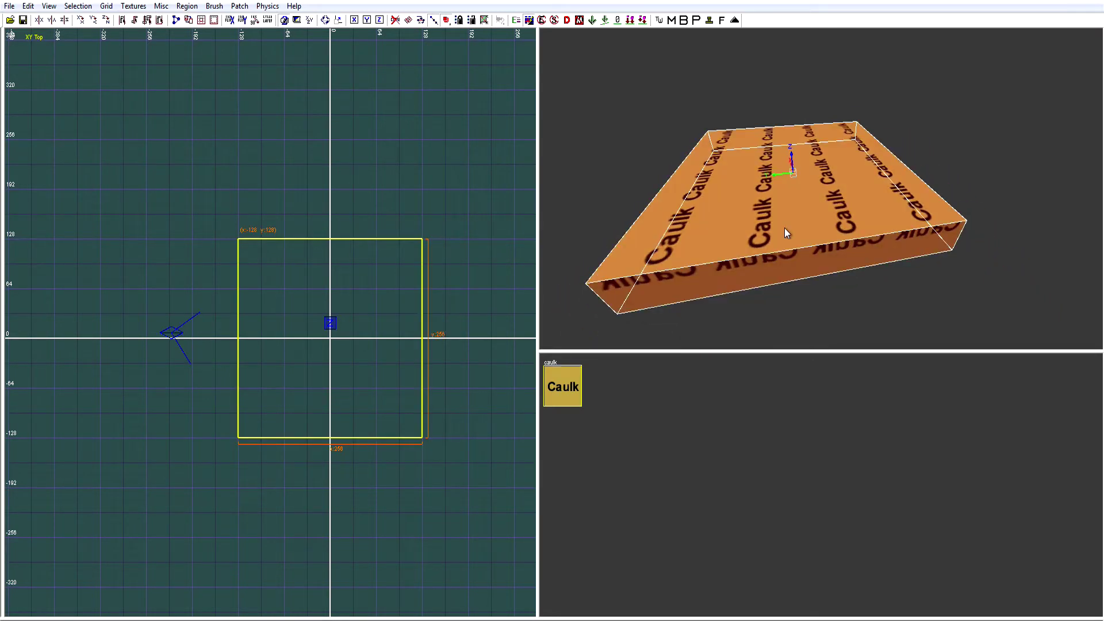
Step: Convert the caulk brush into a simple terrain patch with a density of 2 by 2
{"action": "right_click", "coordinate": [707, 191]}
{"action": "mouse_move", "coordinate": [395, 280]}
{"action": "right_mouse_down"}
{"action": "mouse_move", "coordinate": [375, 211]}
{"action": "mouse_move", "coordinate": [314, 265]}
{"action": "mouse_move", "coordinate": [334, 276]}
{"action": "right_mouse_up"}
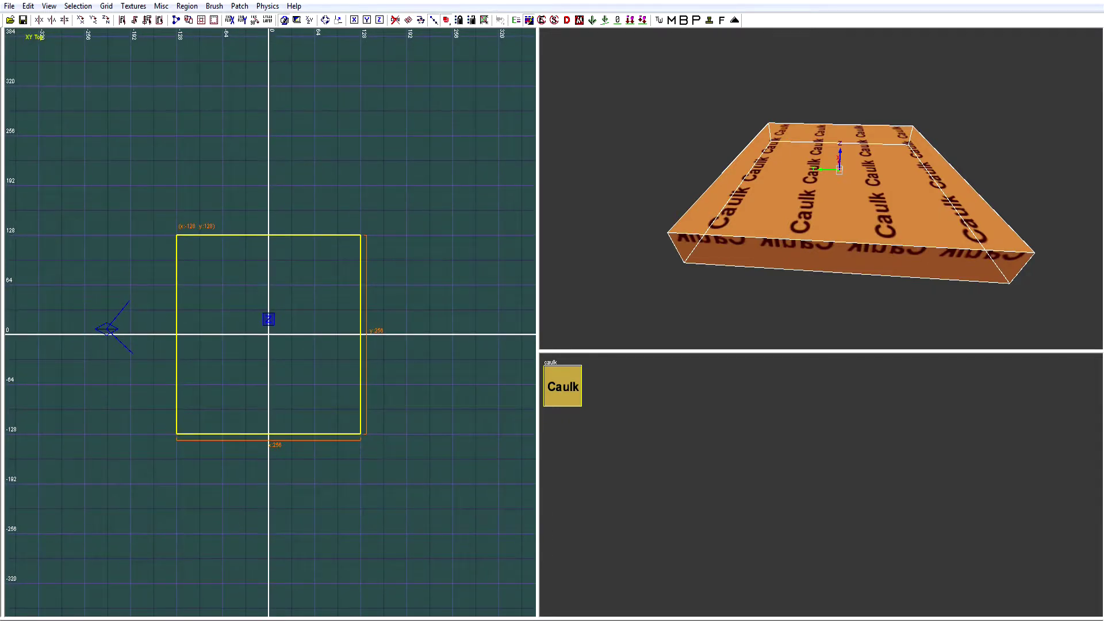
{"action": "left_click", "coordinate": [239, 7]}
{"action": "left_click", "coordinate": [239, 7]}
{"action": "left_click", "coordinate": [239, 7]}
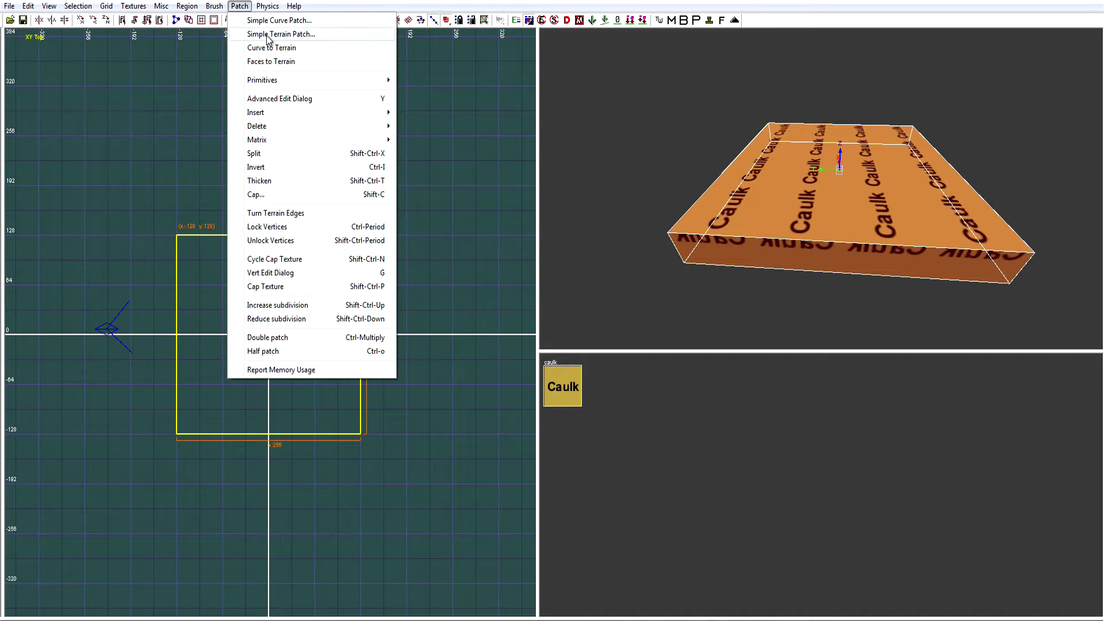
{"action": "left_click", "coordinate": [267, 35]}
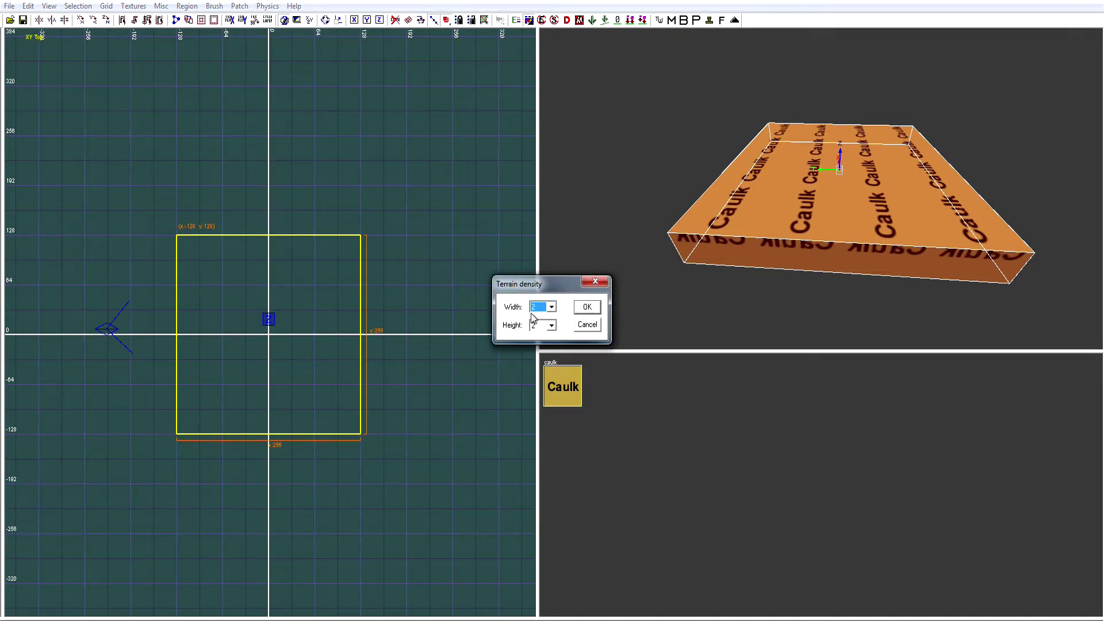
{"action": "left_click", "coordinate": [587, 308]}
Step: Lower the terrain patch to height 0 in the front view and return to the top view
{"action": "scroll", "coordinate": [874, 282], "scroll_direction": "up", "scroll_amount": 3}
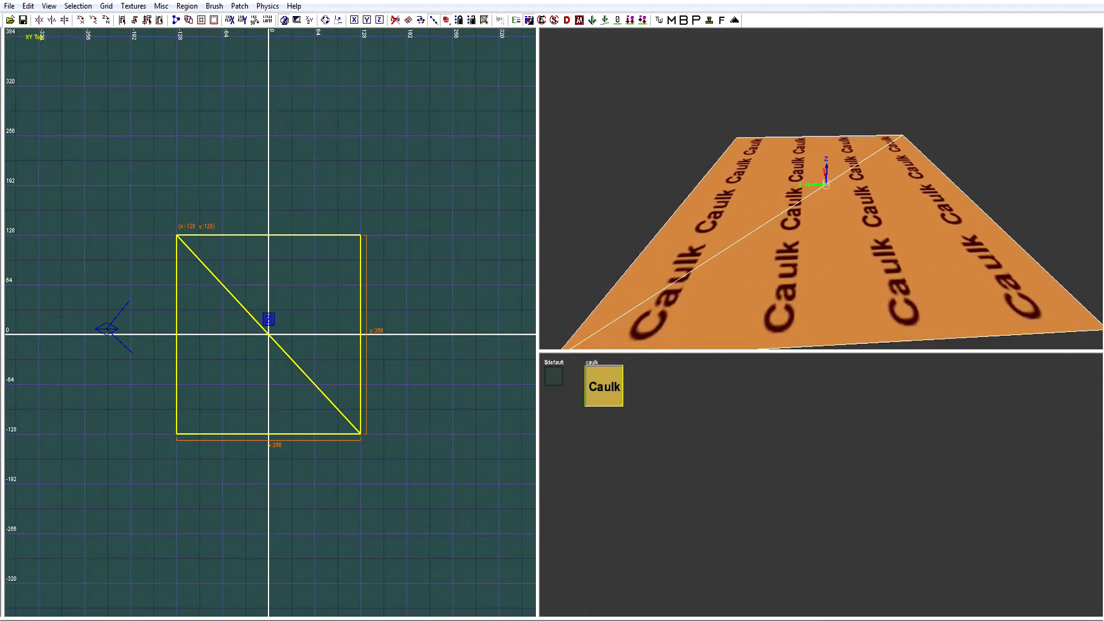
{"action": "scroll", "coordinate": [708, 294], "scroll_direction": "down", "scroll_amount": 1}
{"action": "key", "text": "ctrl+Tab"}
{"action": "scroll", "coordinate": [286, 340], "scroll_direction": "up", "scroll_amount": 4}
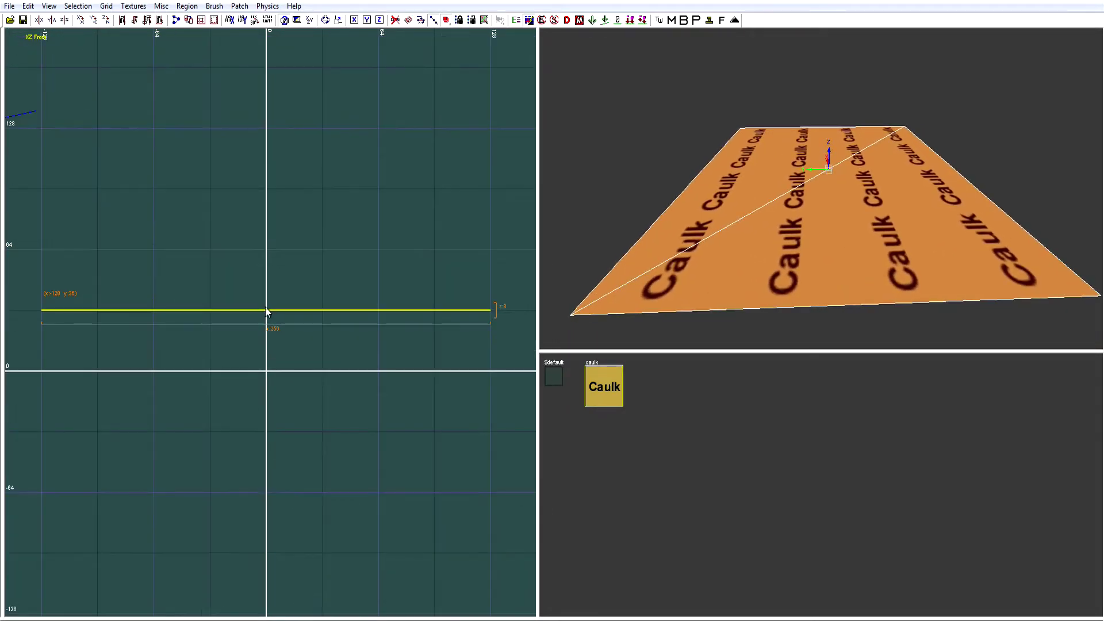
{"action": "left_click_drag", "start_coordinate": [266, 311], "coordinate": [270, 342]}
{"action": "key", "text": "Down"}
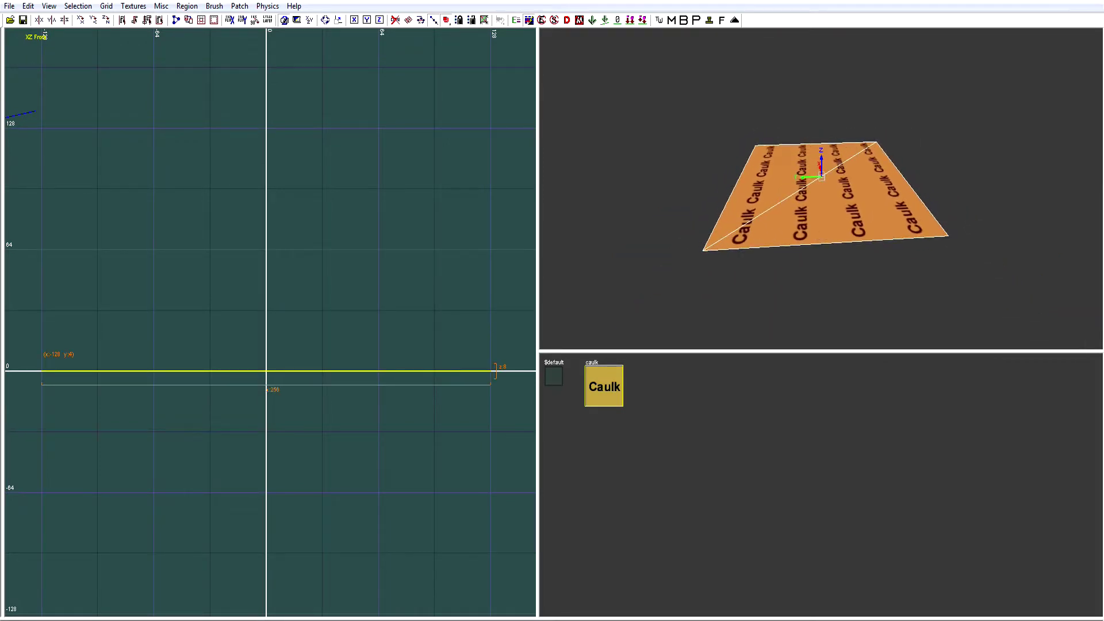
{"action": "key", "text": "ctrl+Tab"}
{"action": "right_click", "coordinate": [723, 225]}
{"action": "key", "text": "Up"}
{"action": "key", "text": "Down"}
{"action": "key", "text": "Down"}
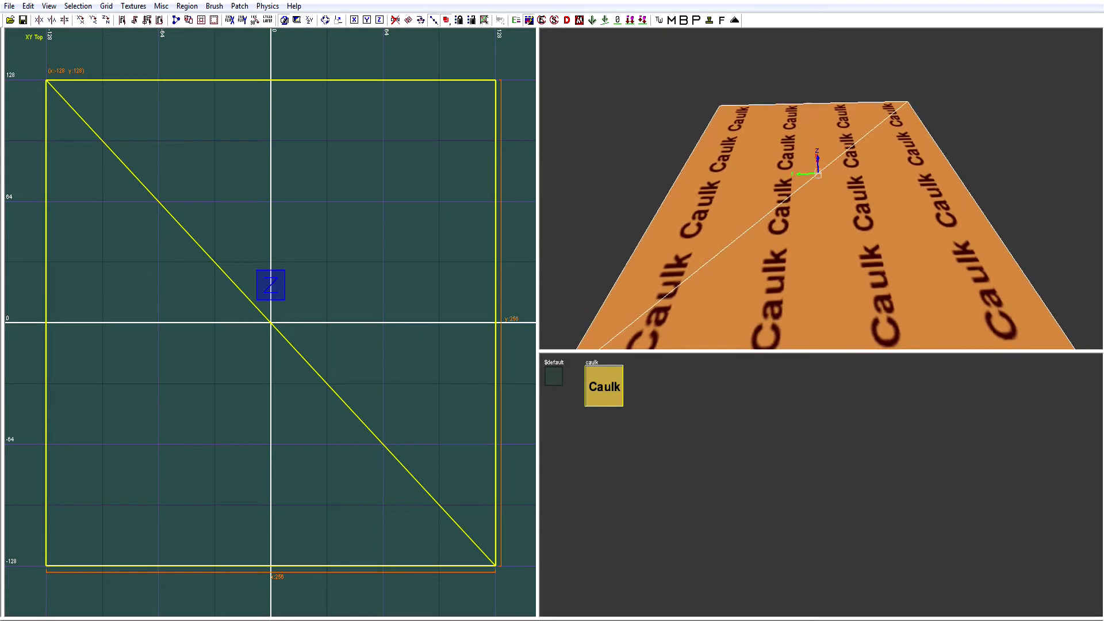
{"action": "key", "text": "Up"}
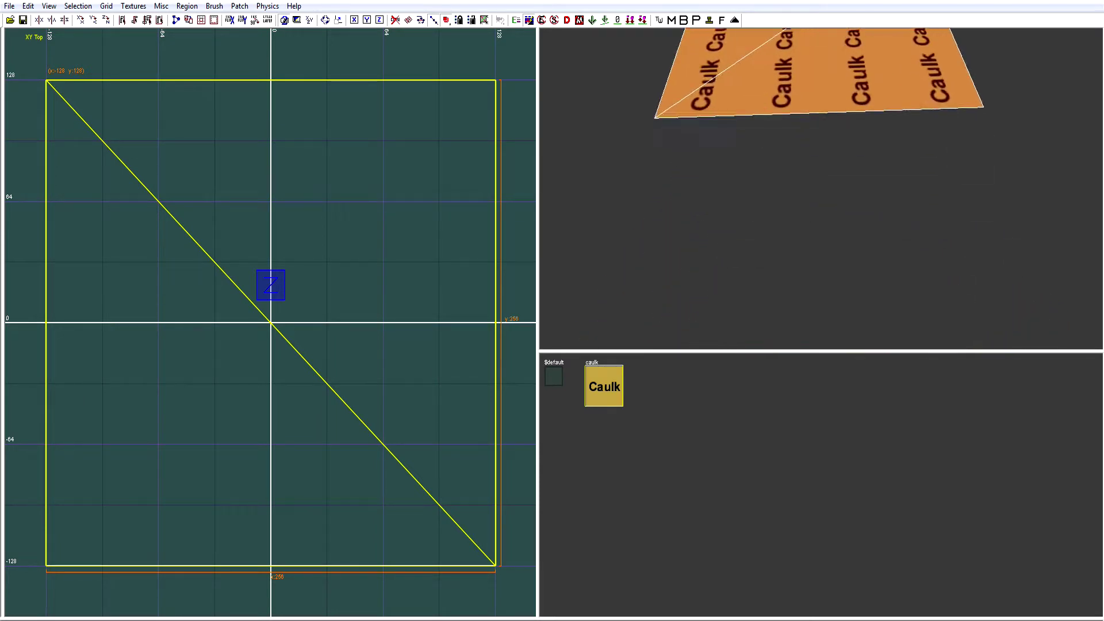
{"action": "right_click", "coordinate": [754, 219]}
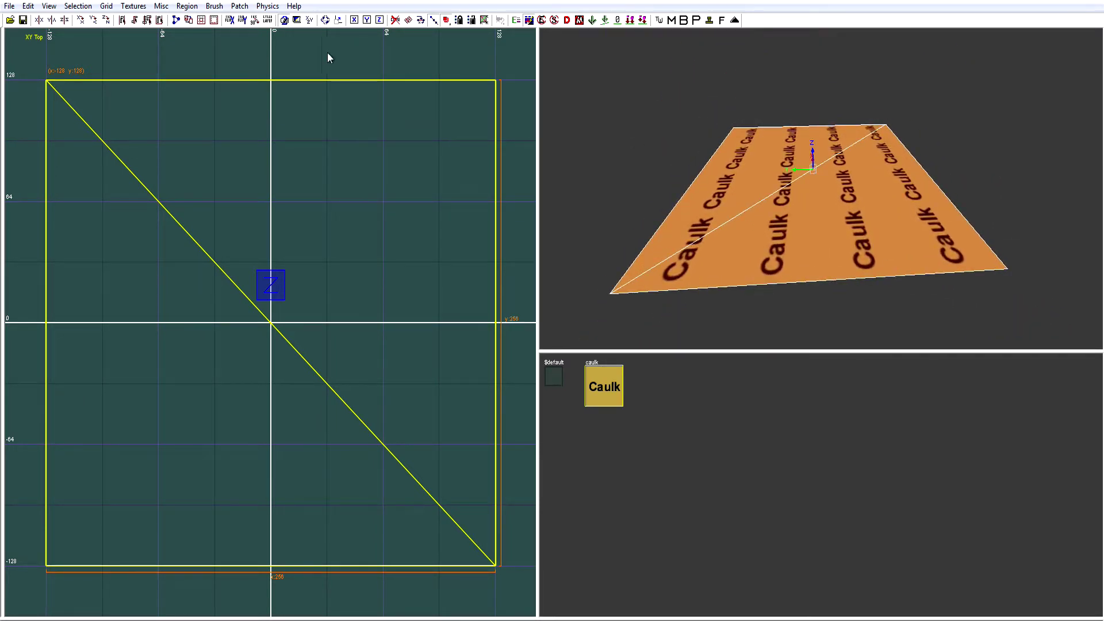
{"action": "left_click", "coordinate": [240, 6]}
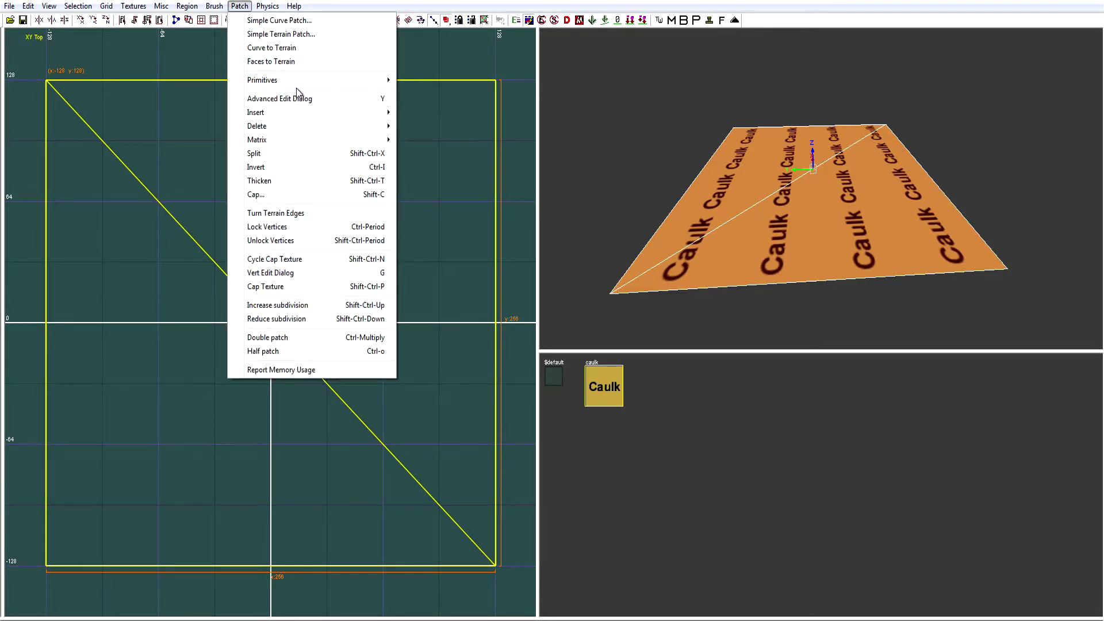
{"action": "mouse_move", "coordinate": [692, 164]}
{"action": "right_mouse_down"}
{"action": "mouse_move", "coordinate": [692, 135]}
{"action": "mouse_move", "coordinate": [692, 168]}
{"action": "right_mouse_up"}
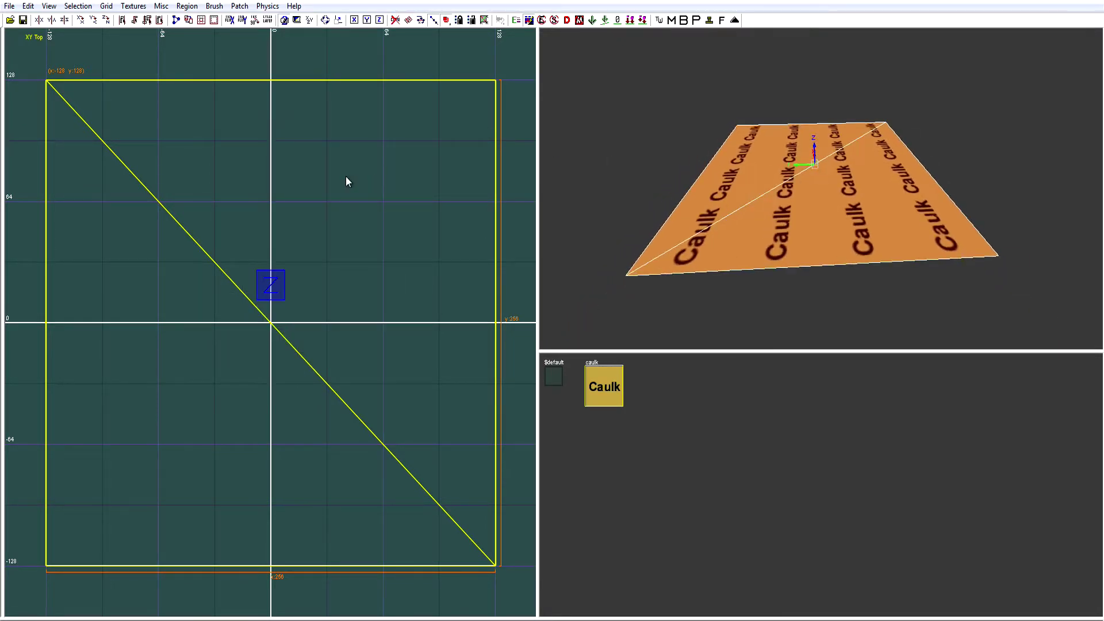
{"action": "scroll", "coordinate": [302, 182], "scroll_direction": "down", "scroll_amount": 4}
{"action": "scroll", "coordinate": [275, 209], "scroll_direction": "up", "scroll_amount": 2}
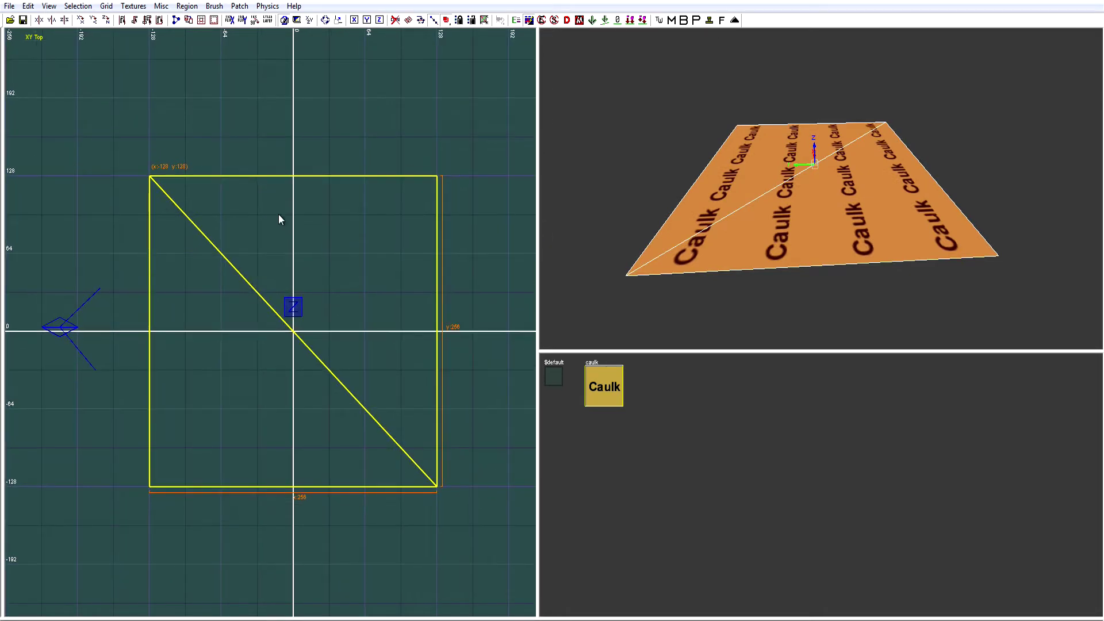
Step: Enter vertex editing and box-select various corner vertices of the patch, finishing with the two along its upper edge
{"action": "key", "text": "v"}
{"action": "right_click_drag", "start_coordinate": [732, 249], "coordinate": [791, 233]}
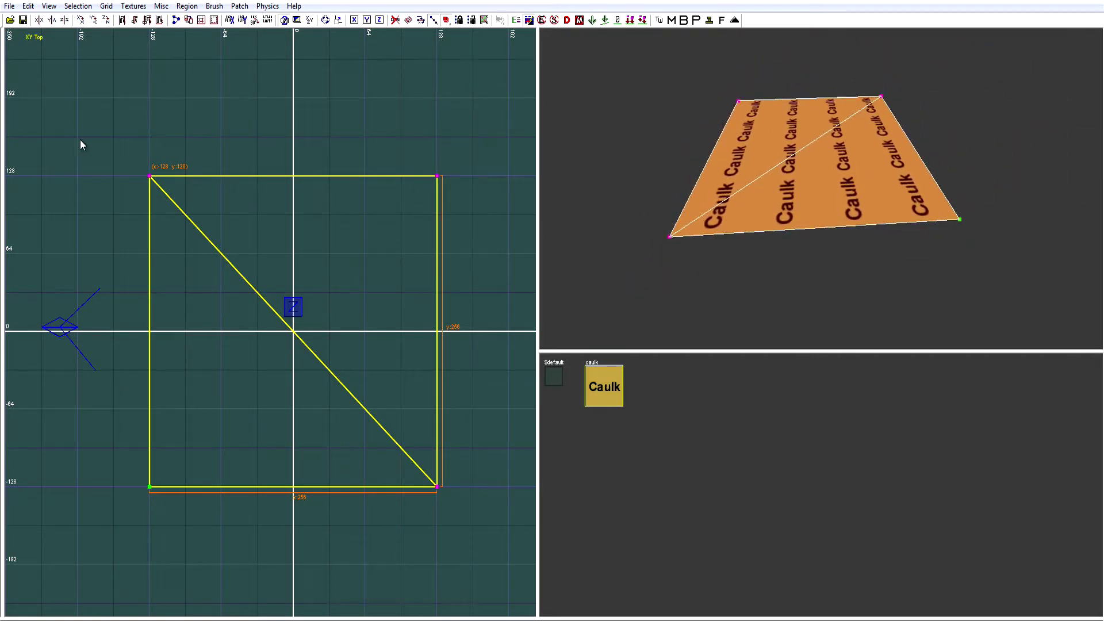
{"action": "mouse_move", "coordinate": [95, 120]}
{"action": "left_mouse_down", "text": "shift"}
{"action": "mouse_move", "coordinate": [472, 201]}
{"action": "mouse_move", "coordinate": [419, 197]}
{"action": "mouse_move", "coordinate": [496, 191]}
{"action": "left_mouse_up", "text": "shift"}
{"action": "left_click_drag", "start_coordinate": [104, 126], "coordinate": [176, 510], "text": "shift"}
{"action": "left_click_drag", "start_coordinate": [104, 154], "coordinate": [234, 271], "text": "shift"}
{"action": "left_click_drag", "start_coordinate": [477, 553], "coordinate": [390, 432], "text": "shift"}
{"action": "left_click_drag", "start_coordinate": [104, 119], "coordinate": [177, 211], "text": "shift"}
{"action": "left_click_drag", "start_coordinate": [378, 113], "coordinate": [451, 190], "text": "shift"}
{"action": "left_click_drag", "start_coordinate": [369, 425], "coordinate": [442, 529], "text": "shift"}
{"action": "left_click_drag", "start_coordinate": [111, 456], "coordinate": [175, 524], "text": "shift"}
{"action": "left_click_drag", "start_coordinate": [113, 118], "coordinate": [193, 224], "text": "shift"}
{"action": "left_click_drag", "start_coordinate": [73, 123], "coordinate": [224, 250], "text": "shift"}
{"action": "left_click_drag", "start_coordinate": [395, 115], "coordinate": [494, 229], "text": "shift"}
{"action": "left_click_drag", "start_coordinate": [109, 131], "coordinate": [153, 193], "text": "shift"}
{"action": "left_click_drag", "start_coordinate": [407, 128], "coordinate": [475, 216], "text": "shift"}
{"action": "left_click_drag", "start_coordinate": [140, 154], "coordinate": [179, 199], "text": "shift"}
{"action": "left_click_drag", "start_coordinate": [387, 123], "coordinate": [465, 227], "text": "shift"}
{"action": "left_click_drag", "start_coordinate": [110, 128], "coordinate": [481, 230], "text": "shift"}
{"action": "left_click_drag", "start_coordinate": [108, 128], "coordinate": [500, 249], "text": "shift"}
Step: Try inserting a column of vertices between the two selected upper-edge vertices, and undo it
{"action": "mouse_move", "coordinate": [423, 223]}
{"action": "right_mouse_down"}
{"action": "mouse_move", "coordinate": [426, 180]}
{"action": "mouse_move", "coordinate": [421, 239]}
{"action": "right_mouse_up"}
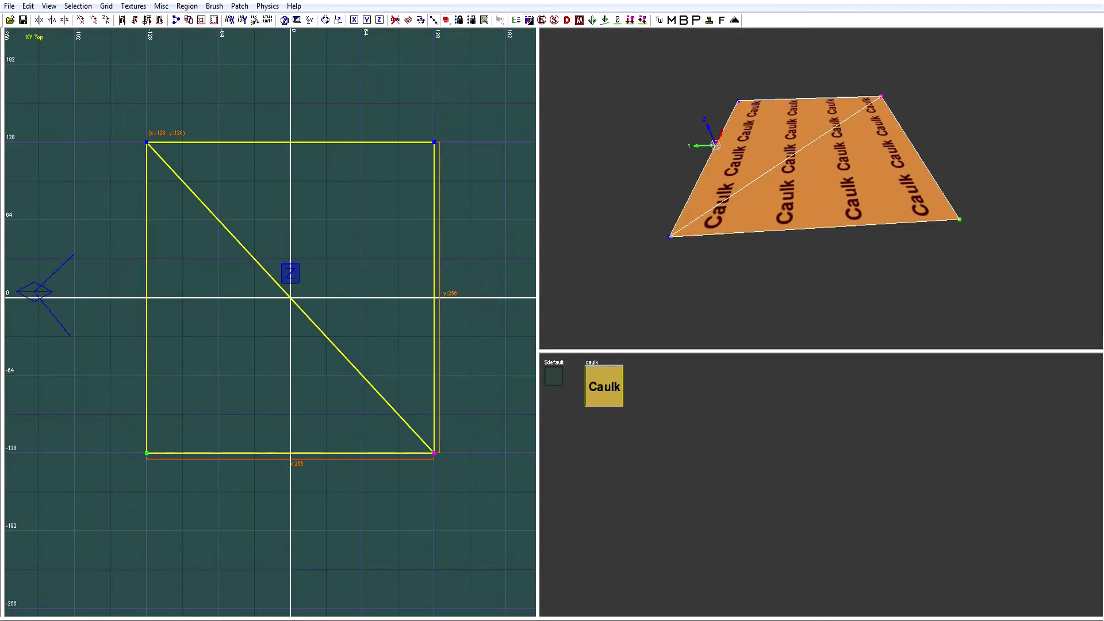
{"action": "right_click_drag", "start_coordinate": [421, 239], "coordinate": [425, 255]}
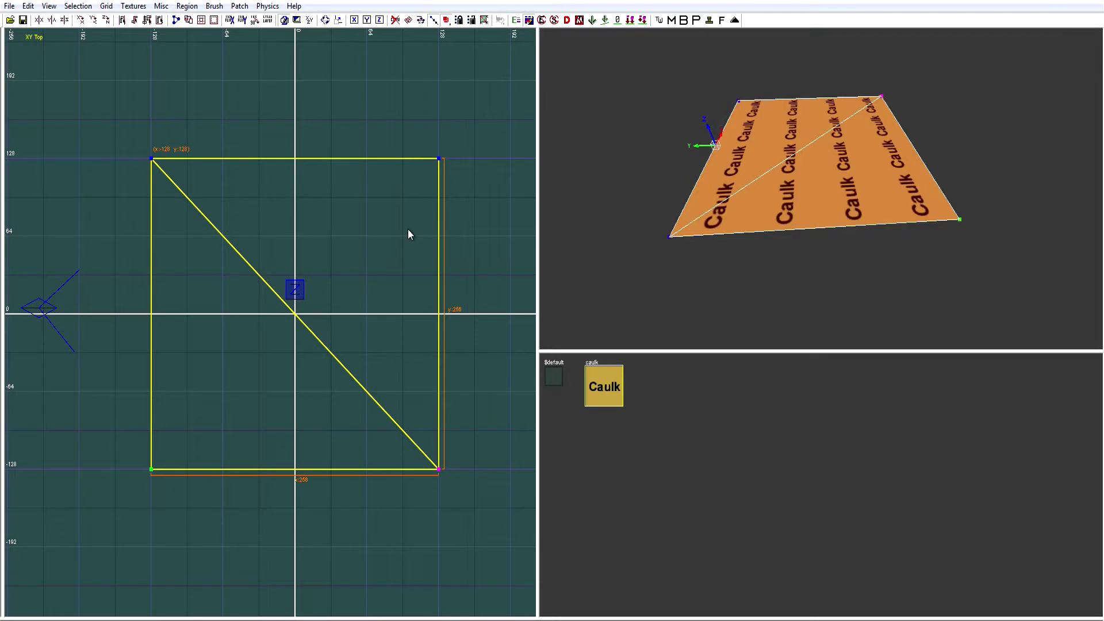
{"action": "key", "text": "ctrl+shift+KP_Add"}
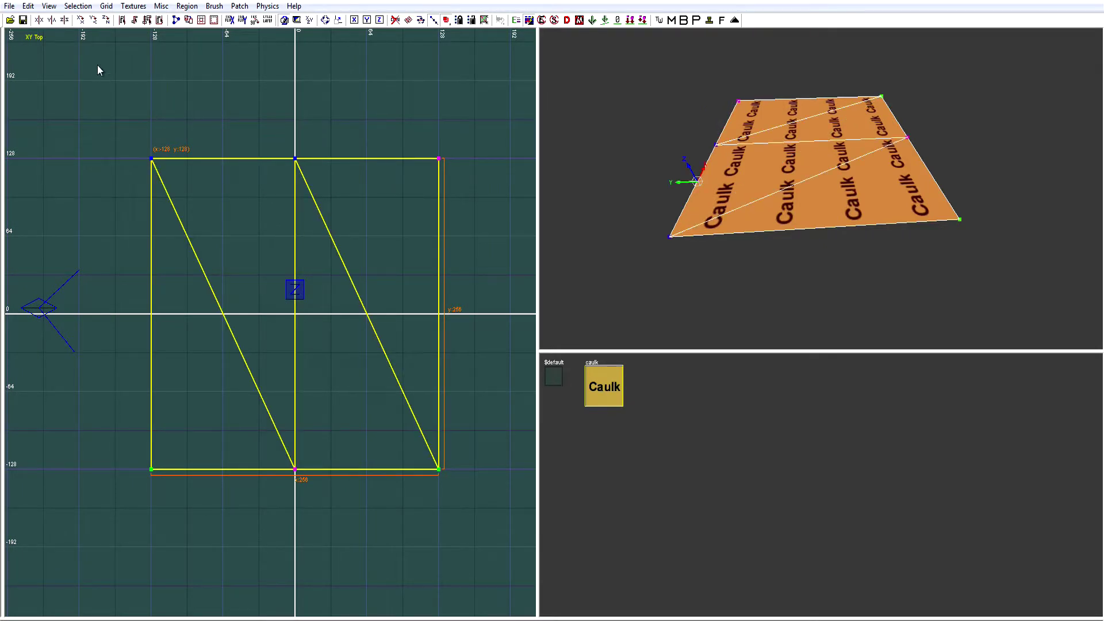
{"action": "mouse_move", "coordinate": [821, 189]}
{"action": "right_mouse_down"}
{"action": "mouse_move", "coordinate": [821, 155]}
{"action": "mouse_move", "coordinate": [823, 181]}
{"action": "right_mouse_up"}
{"action": "key", "text": "ctrl+z"}
Step: Select two patch vertices in the camera view, try moving them downward in the front view, and undo the move
{"action": "key", "text": "v"}
{"action": "left_click_drag", "start_coordinate": [641, 88], "coordinate": [920, 127]}
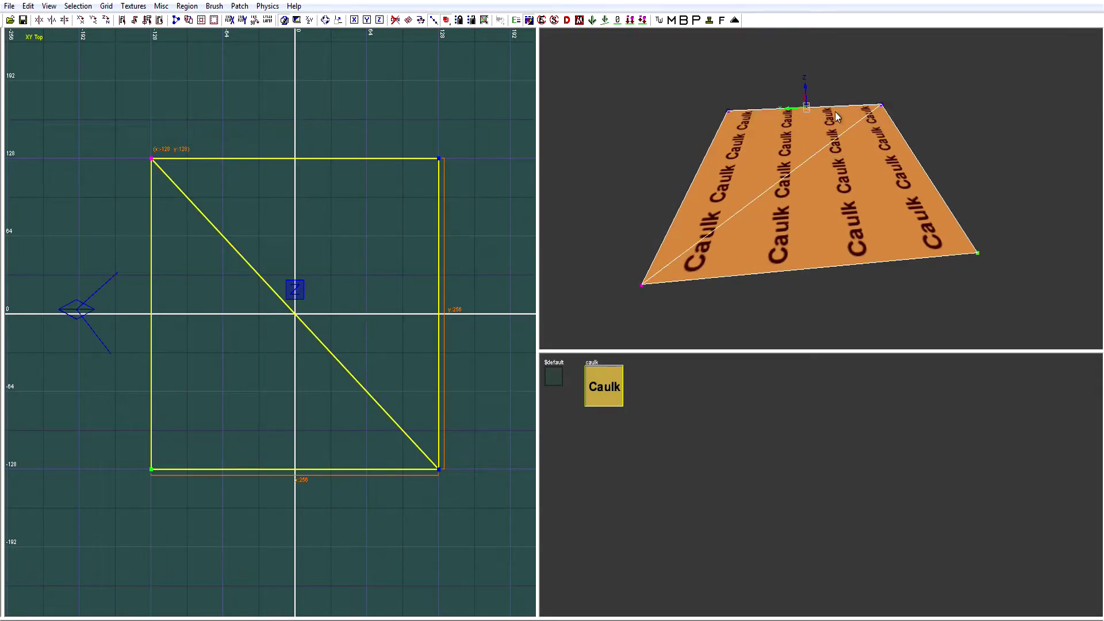
{"action": "right_click_drag", "start_coordinate": [830, 108], "coordinate": [828, 86]}
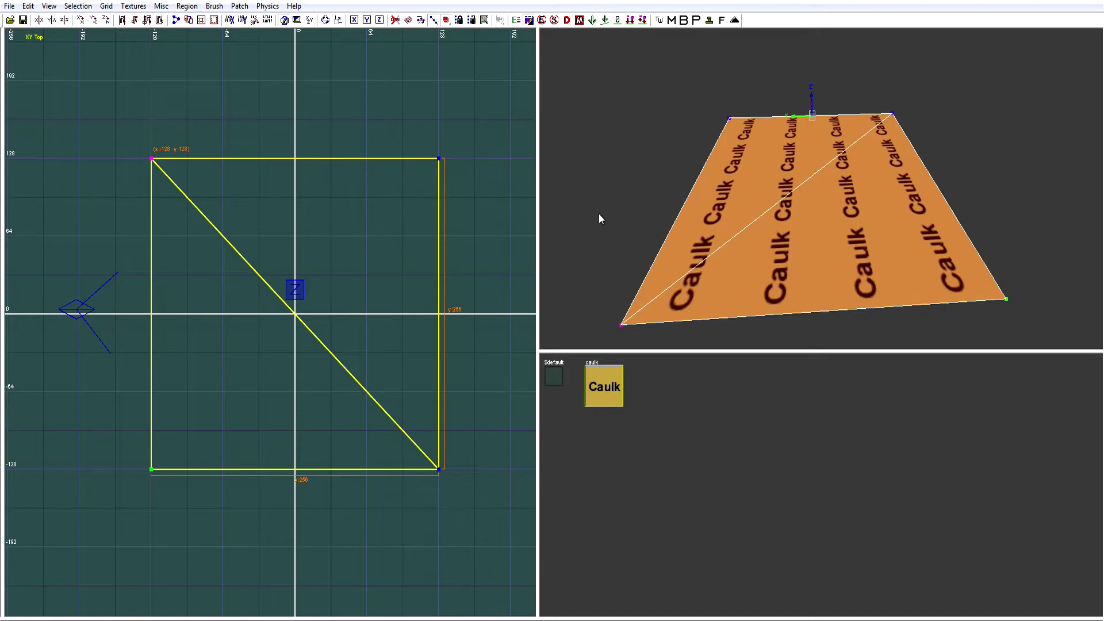
{"action": "right_click_drag", "start_coordinate": [766, 169], "coordinate": [765, 161]}
{"action": "key", "text": "ctrl+Tab"}
{"action": "key", "text": "ctrl+Tab"}
{"action": "key", "text": "ctrl+Tab"}
{"action": "key", "text": "ctrl+Tab"}
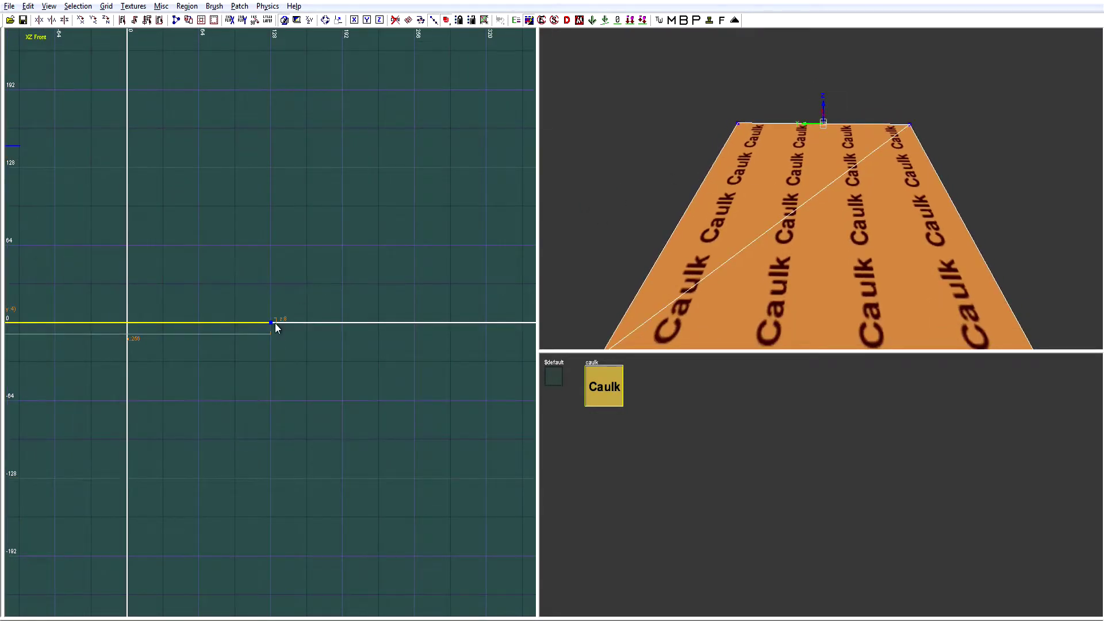
{"action": "left_click_drag", "start_coordinate": [272, 349], "coordinate": [279, 585]}
{"action": "right_click_drag", "start_coordinate": [713, 219], "coordinate": [769, 231]}
{"action": "key", "text": "ctrl+z"}
Step: Try lowering the patch's lower-right corner vertex in the front view after selecting it from the top view
{"action": "right_click_drag", "start_coordinate": [277, 251], "coordinate": [421, 252]}
{"action": "key", "text": "ctrl+Tab"}
{"action": "key", "text": "v"}
{"action": "left_click_drag", "start_coordinate": [340, 395], "coordinate": [442, 521]}
{"action": "right_click_drag", "start_coordinate": [703, 309], "coordinate": [733, 245]}
{"action": "key", "text": "ctrl+Tab"}
{"action": "left_click_drag", "start_coordinate": [295, 356], "coordinate": [260, 475]}
{"action": "right_click_drag", "start_coordinate": [662, 299], "coordinate": [872, 183]}
{"action": "right_click_drag", "start_coordinate": [753, 138], "coordinate": [725, 190]}
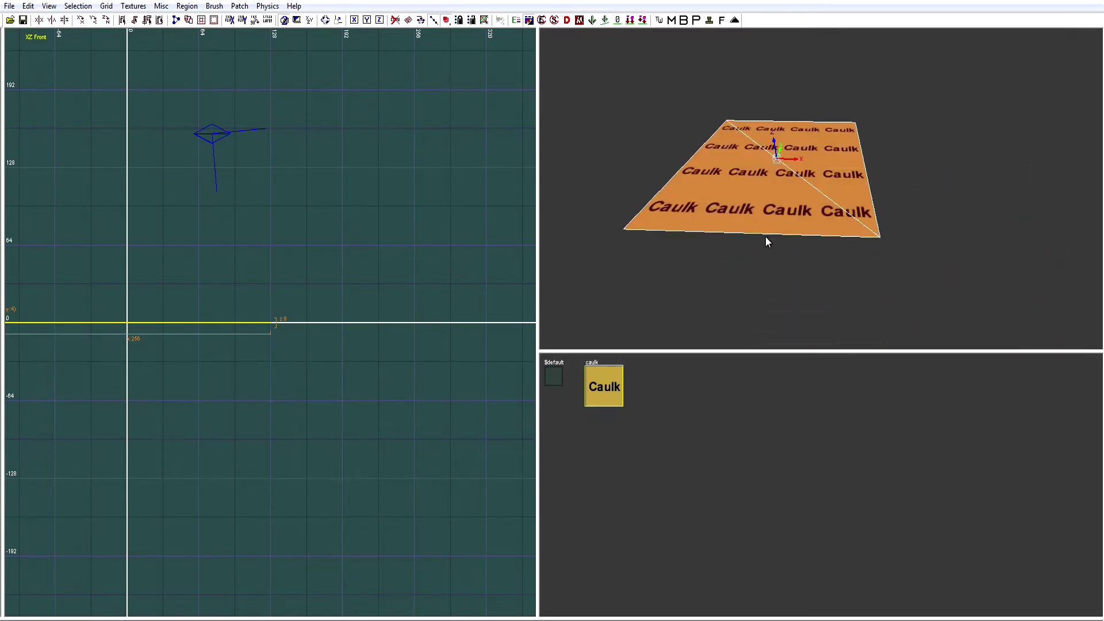
Step: Select the two upper-edge vertices and insert three vertex columns, each halving the leftmost span of the patch
{"action": "right_click_drag", "start_coordinate": [769, 242], "coordinate": [747, 240]}
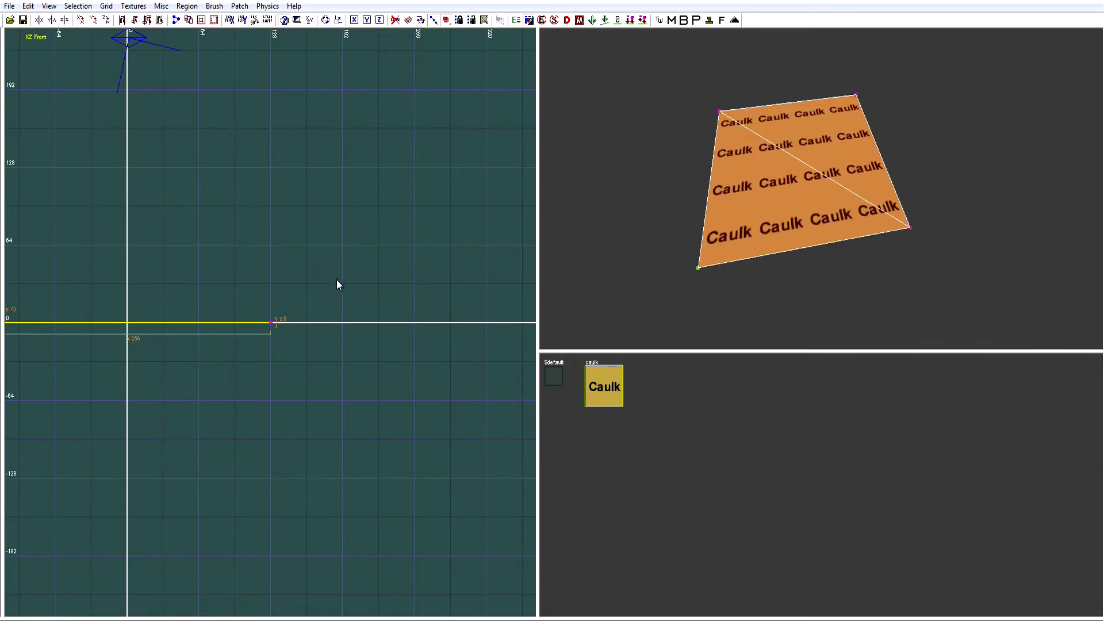
{"action": "key", "text": "ctrl+Tab"}
{"action": "scroll", "coordinate": [345, 270], "scroll_direction": "down", "scroll_amount": 4}
{"action": "left_click", "coordinate": [299, 270], "text": "shift"}
{"action": "scroll", "coordinate": [404, 306], "scroll_direction": "up", "scroll_amount": 2}
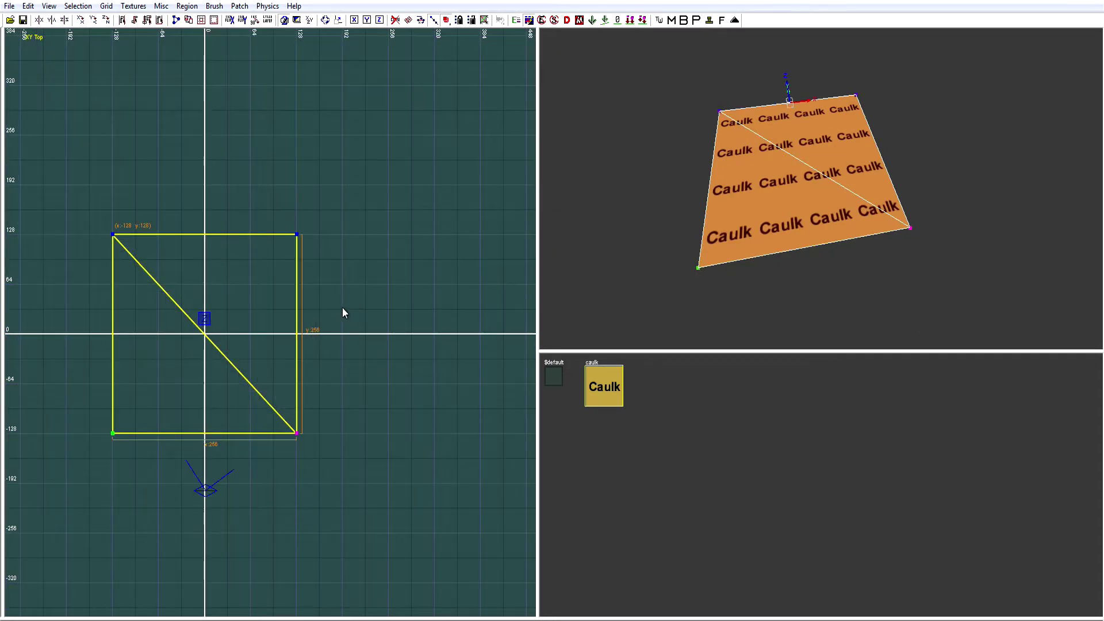
{"action": "key", "text": "ctrl+shift+KP_Add"}
{"action": "mouse_move", "coordinate": [343, 307]}
{"action": "right_mouse_down"}
{"action": "mouse_move", "coordinate": [443, 300]}
{"action": "mouse_move", "coordinate": [339, 302]}
{"action": "right_mouse_up"}
{"action": "key", "text": "ctrl+shift+KP_Add"}
{"action": "key", "text": "ctrl+shift+KP_Add"}
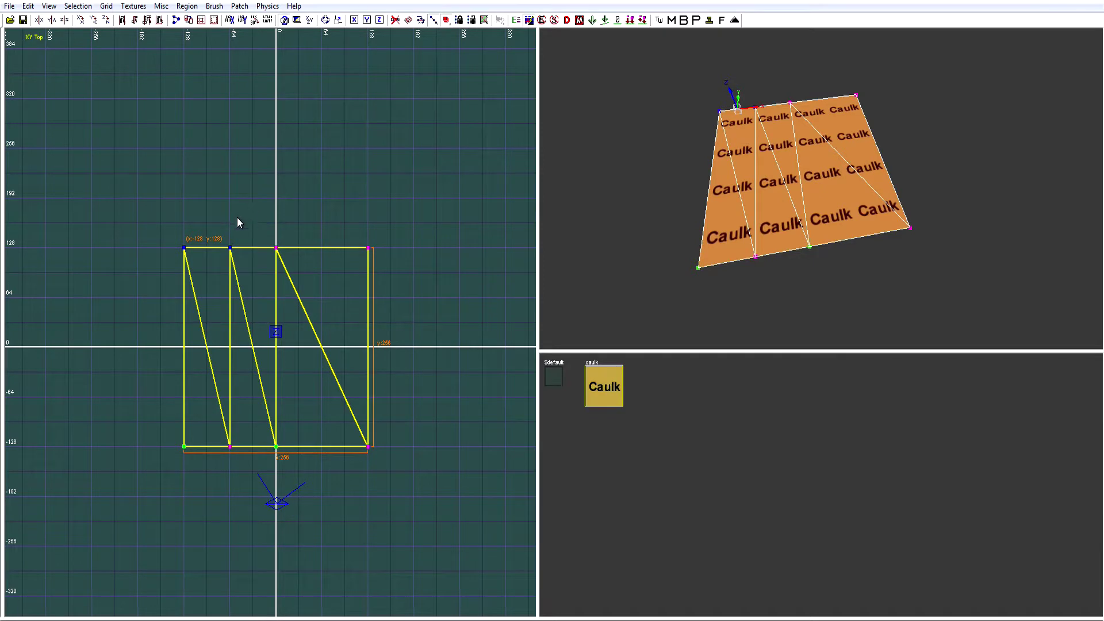
Step: Select the vertices at x -96 and x -64 on the upper edge and insert a column between them
{"action": "scroll", "coordinate": [208, 257], "scroll_direction": "up", "scroll_amount": 4}
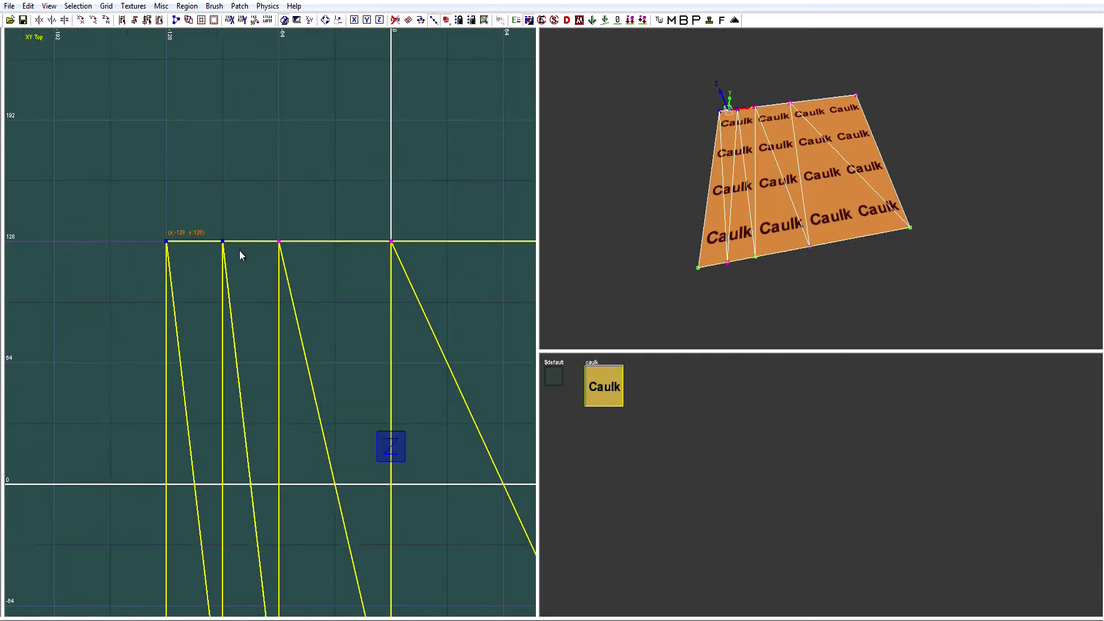
{"action": "left_click_drag", "start_coordinate": [188, 209], "coordinate": [306, 275]}
{"action": "key", "text": "ctrl+shift+KP_Add"}
Step: Insert three more vertex columns between x -64 and x 0 and leave vertex editing
{"action": "left_click_drag", "start_coordinate": [259, 217], "coordinate": [432, 272]}
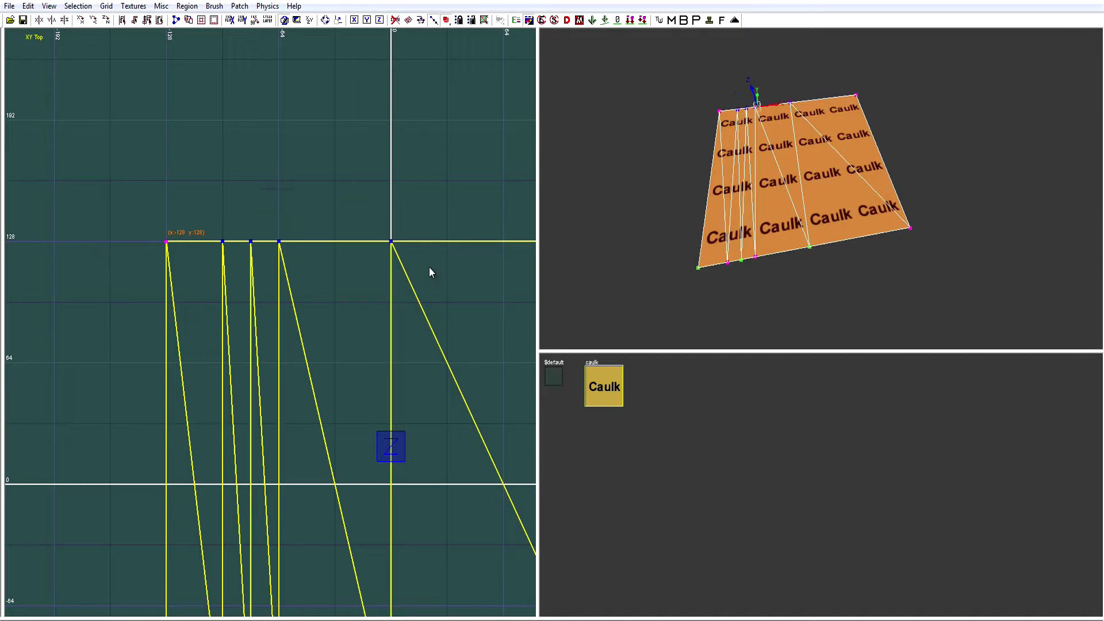
{"action": "left_click_drag", "start_coordinate": [243, 217], "coordinate": [443, 283]}
{"action": "key", "text": "ctrl+shift+KP_Add"}
{"action": "key", "text": "ctrl+shift+KP_Add"}
{"action": "key", "text": "ctrl+shift+KP_Add"}
{"action": "scroll", "coordinate": [270, 272], "scroll_direction": "down", "scroll_amount": 5}
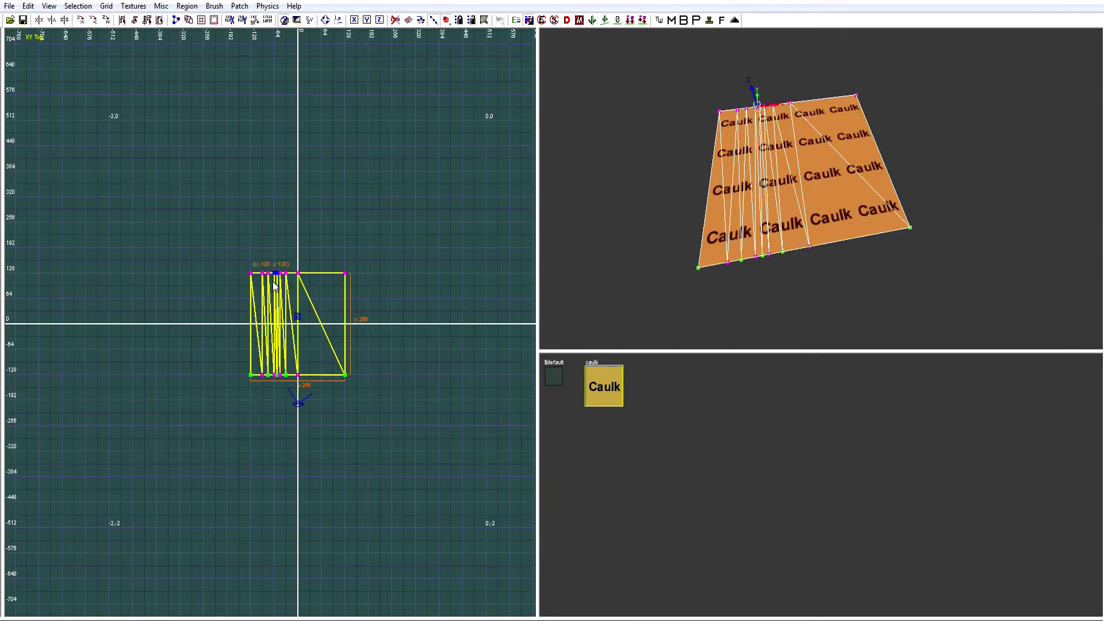
{"action": "key", "text": "v"}
{"action": "right_click_drag", "start_coordinate": [821, 189], "coordinate": [808, 147]}
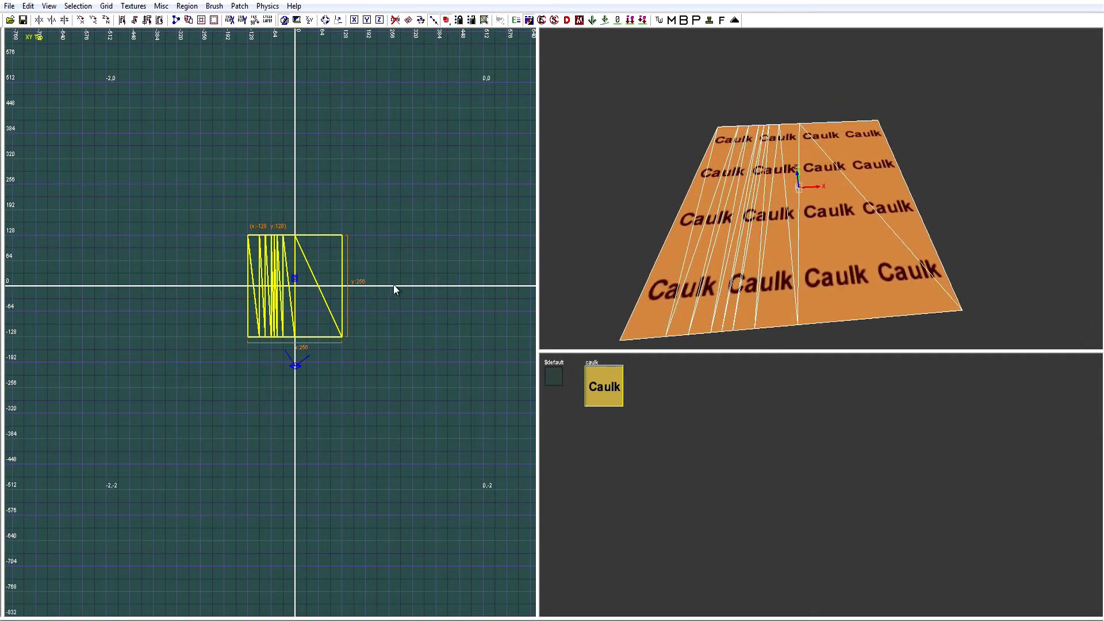
Step: Try bending the patch into a zigzag in the front view by moving successive groups of inner vertices downward and sideways
{"action": "key", "text": "v"}
{"action": "key", "text": "ctrl+Tab"}
{"action": "scroll", "coordinate": [239, 313], "scroll_direction": "up", "scroll_amount": 4}
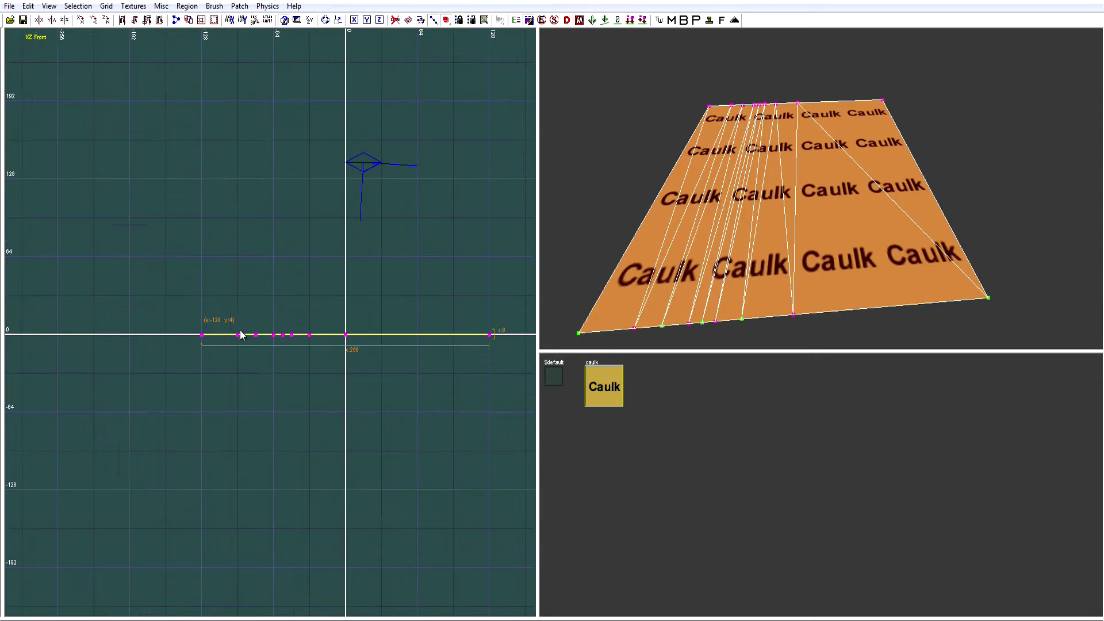
{"action": "left_click_drag", "start_coordinate": [270, 327], "coordinate": [286, 351], "text": "shift"}
{"action": "left_click_drag", "start_coordinate": [221, 315], "coordinate": [384, 373], "text": "shift"}
{"action": "left_click_drag", "start_coordinate": [257, 353], "coordinate": [426, 499], "text": "shift"}
{"action": "left_click_drag", "start_coordinate": [364, 460], "coordinate": [392, 522], "text": "shift"}
{"action": "left_click_drag", "start_coordinate": [386, 494], "coordinate": [362, 600]}
{"action": "key", "text": "v"}
{"action": "right_click", "coordinate": [697, 275]}
{"action": "key", "text": "Down"}
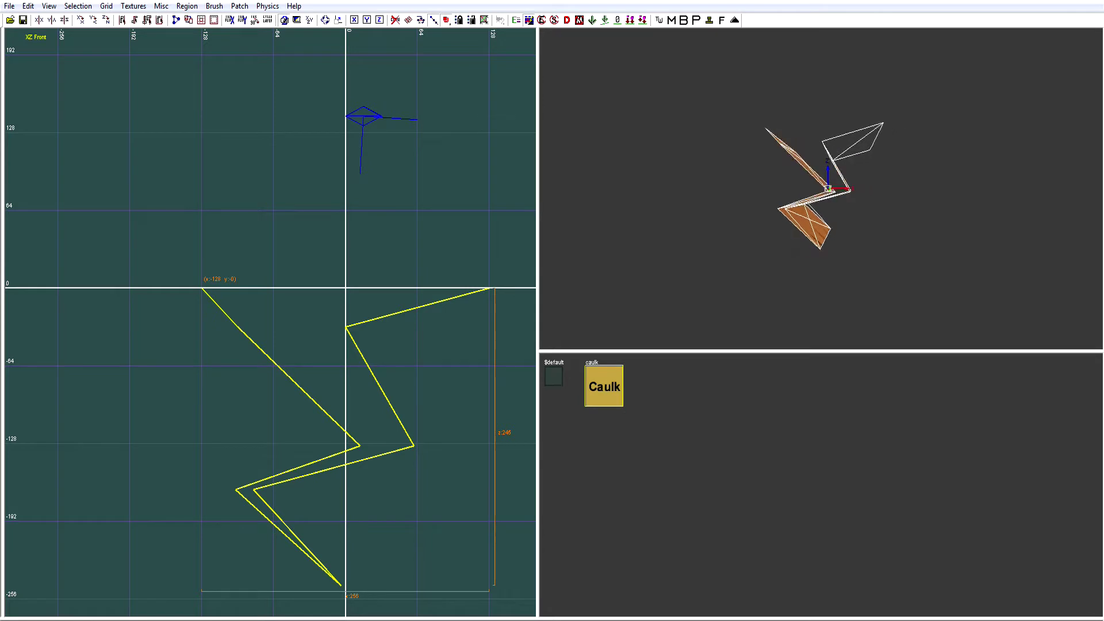
{"action": "key", "text": "Up"}
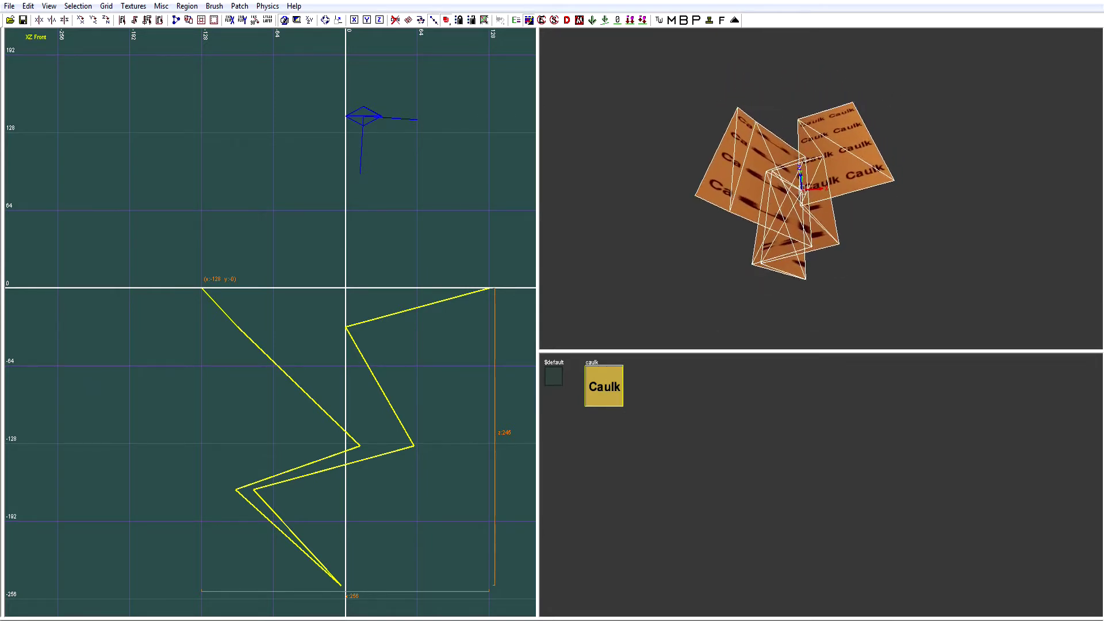
{"action": "right_click", "coordinate": [760, 229]}
Step: Undo the front-view vertex moves and all the inserted vertex columns, returning to the undivided square patch
{"action": "key", "text": "ctrl+z"}
{"action": "key", "text": "ctrl+z"}
{"action": "key", "text": "ctrl+z"}
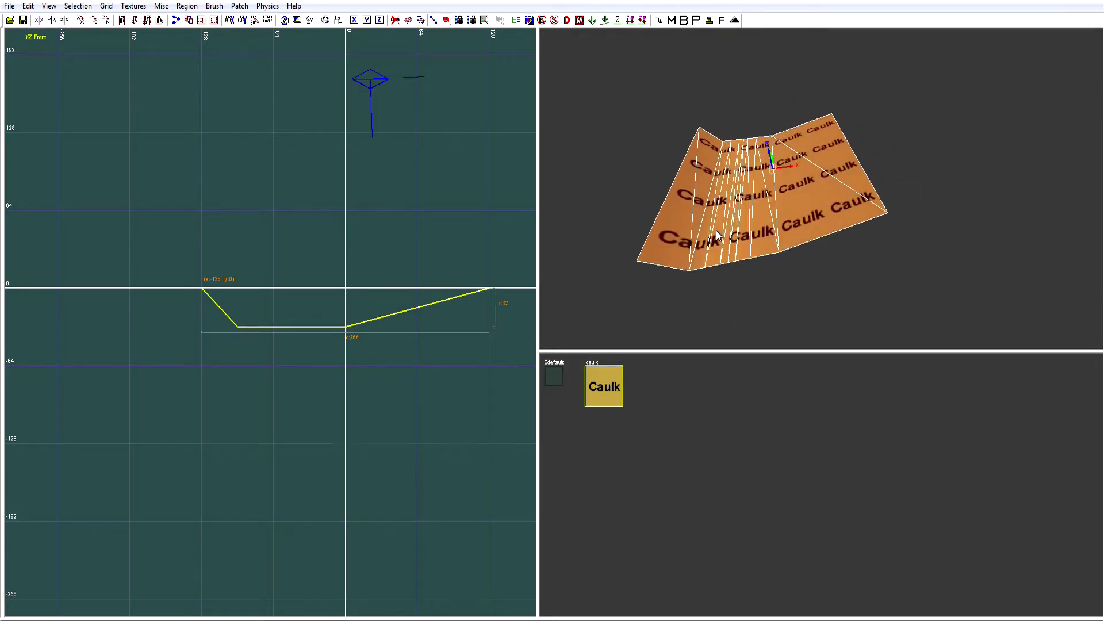
{"action": "key", "text": "ctrl+z"}
{"action": "right_click", "coordinate": [741, 226]}
{"action": "right_click_drag", "start_coordinate": [740, 226], "coordinate": [736, 212]}
{"action": "key", "text": "v"}
{"action": "key", "text": "v"}
{"action": "key", "text": "ctrl+z"}
{"action": "key", "text": "ctrl+z"}
{"action": "right_click", "coordinate": [758, 261]}
{"action": "key", "text": "Down"}
{"action": "right_click", "coordinate": [821, 188]}
Step: In the top view, refine the grid, select the patch's two upper-edge vertices and insert vertex columns at x 0 and x -64
{"action": "key", "text": "ctrl+Tab"}
{"action": "scroll", "coordinate": [351, 294], "scroll_direction": "down", "scroll_amount": 2}
{"action": "key", "text": "v"}
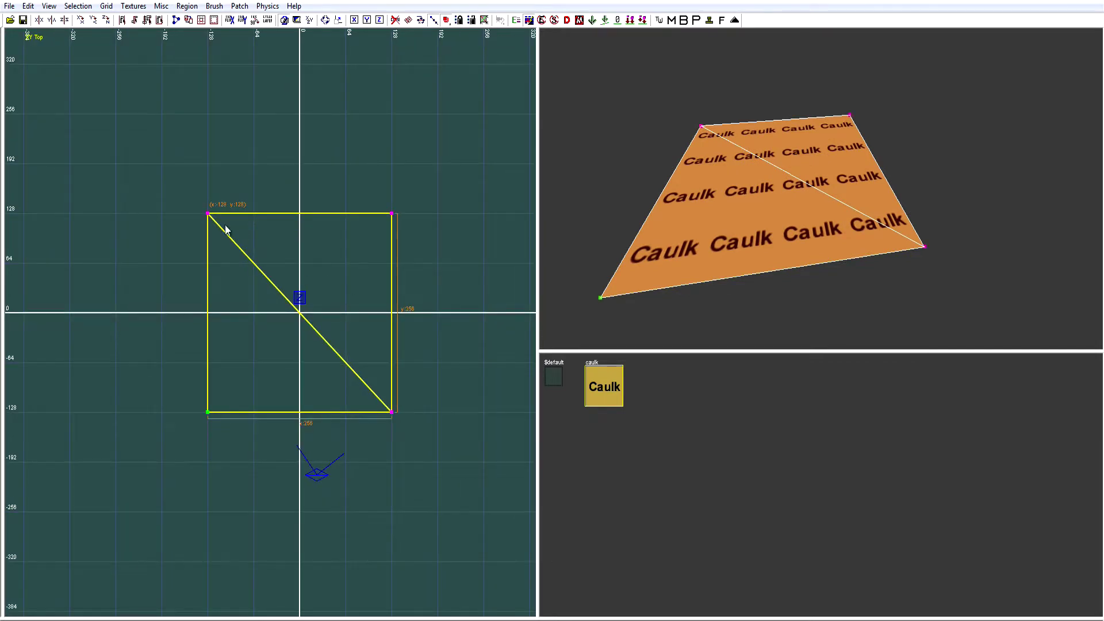
{"action": "key", "text": "bracketleft"}
{"action": "left_click_drag", "start_coordinate": [161, 181], "coordinate": [445, 248], "text": "shift"}
{"action": "key", "text": "ctrl+shift+KP_Add"}
{"action": "key", "text": "ctrl+shift+KP_Add"}
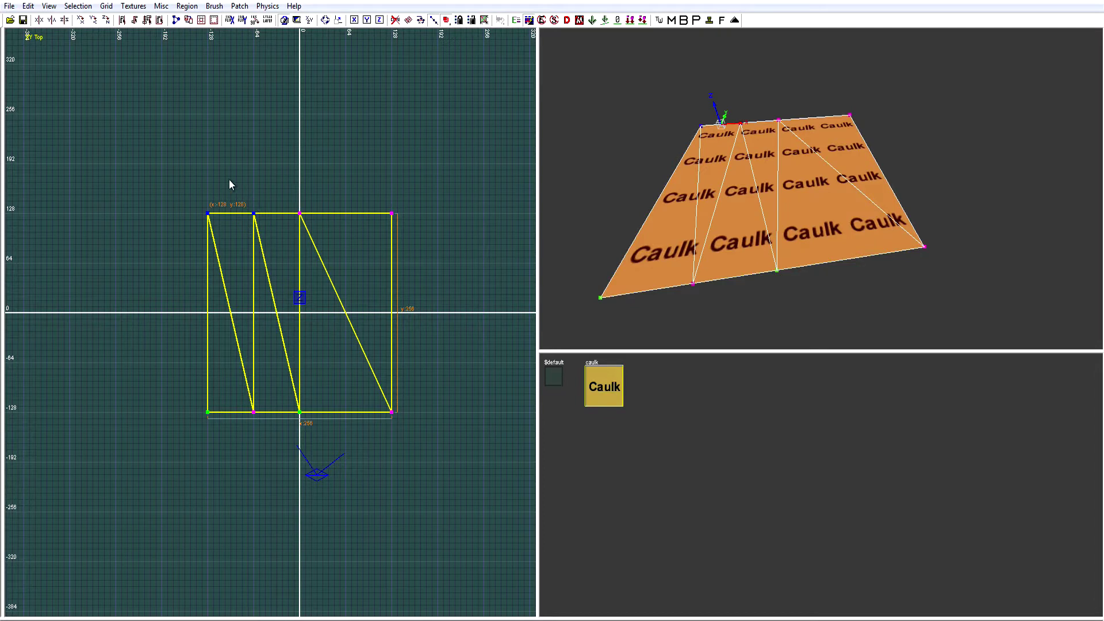
Step: Insert vertex columns midway between neighbouring upper-edge vertices until the patch has eight columns of squares, each 32 units wide
{"action": "left_click_drag", "start_coordinate": [181, 189], "coordinate": [275, 234], "text": "shift"}
{"action": "key", "text": "shift+x"}
{"action": "left_click_drag", "start_coordinate": [237, 185], "coordinate": [321, 238], "text": "shift"}
{"action": "key", "text": "shift+x"}
{"action": "left_click_drag", "start_coordinate": [285, 192], "coordinate": [412, 242], "text": "shift"}
{"action": "key", "text": "shift+x"}
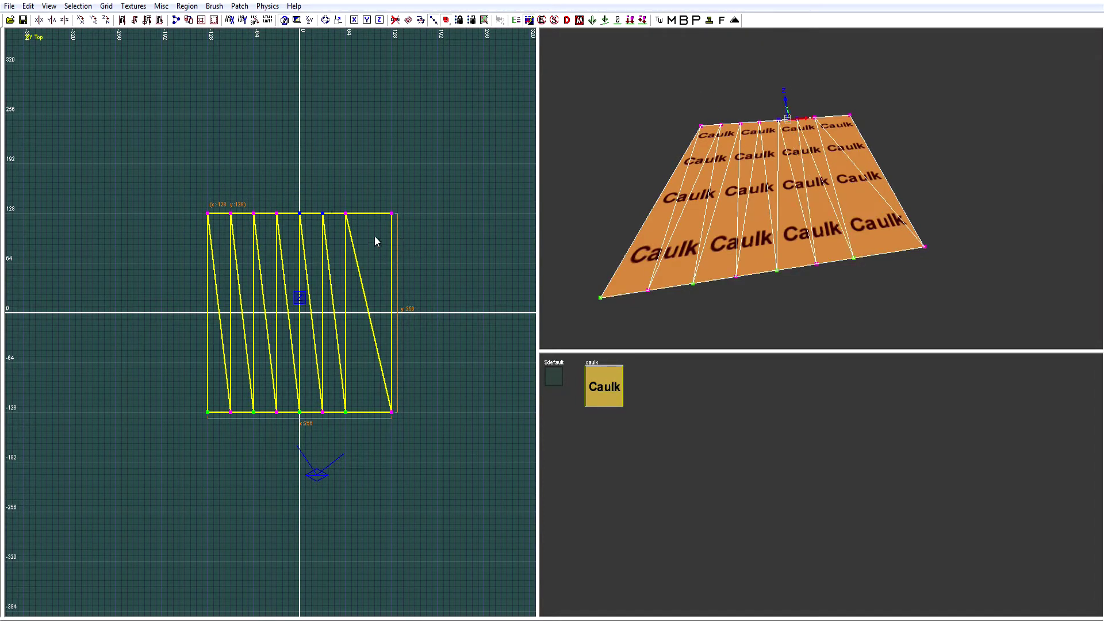
{"action": "left_click_drag", "start_coordinate": [338, 189], "coordinate": [418, 240], "text": "shift"}
{"action": "key", "text": "shift+x"}
Step: Select the patch's right-edge vertices and insert rows at y 0, -64, -96 and -32
{"action": "left_click_drag", "start_coordinate": [380, 153], "coordinate": [444, 473], "text": "shift"}
{"action": "key", "text": "shift+x"}
{"action": "key", "text": "shift+x"}
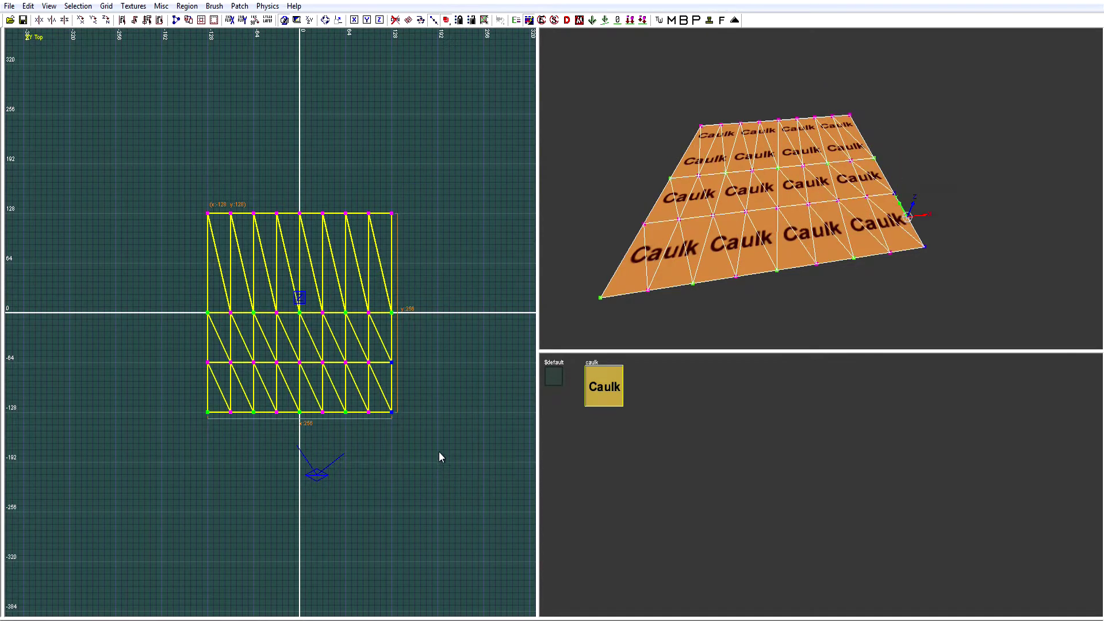
{"action": "key", "text": "shift+x"}
{"action": "left_click_drag", "start_coordinate": [374, 299], "coordinate": [404, 379], "text": "shift"}
{"action": "key", "text": "shift+x"}
Step: Insert vertex rows at 32-unit spacing in the patch's upper half between y 0 and y 128
{"action": "left_click_drag", "start_coordinate": [383, 170], "coordinate": [399, 313], "text": "shift"}
{"action": "key", "text": "shift+x"}
{"action": "key", "text": "shift+x"}
{"action": "left_click_drag", "start_coordinate": [395, 200], "coordinate": [422, 277], "text": "shift"}
{"action": "key", "text": "shift+x"}
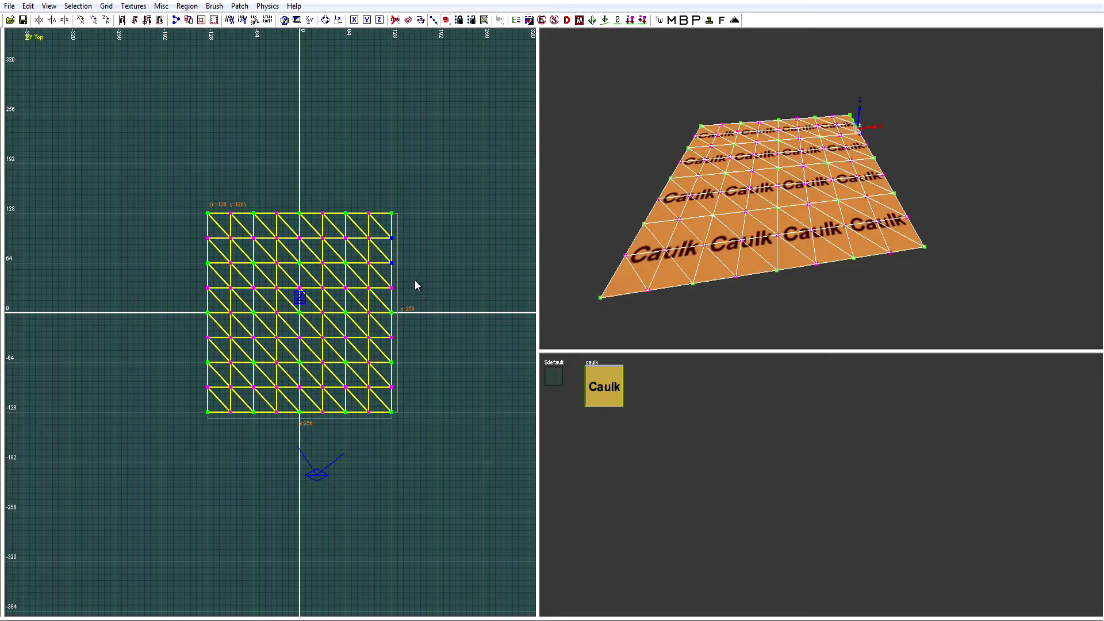
Step: Try removing vertex columns one after another from the patch's right side, down to x -32, using its lower-right corner vertices
{"action": "key", "text": "v"}
{"action": "right_click_drag", "start_coordinate": [794, 166], "coordinate": [631, 188]}
{"action": "key", "text": "v"}
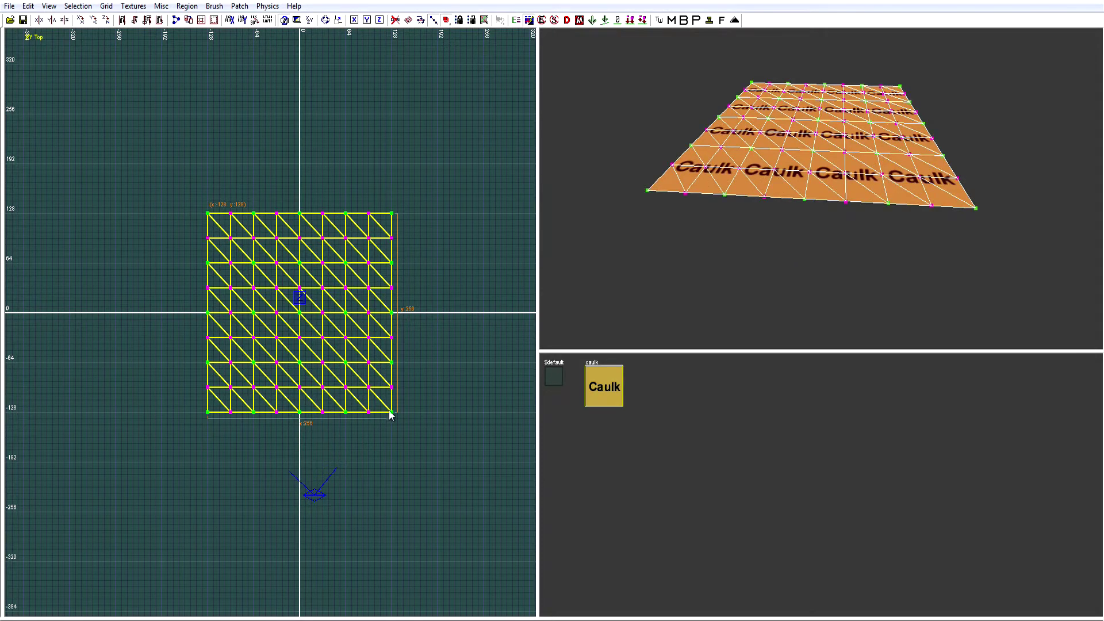
{"action": "scroll", "coordinate": [391, 414], "scroll_direction": "up", "scroll_amount": 2}
{"action": "left_click_drag", "start_coordinate": [390, 367], "coordinate": [440, 460]}
{"action": "key", "text": "alt+Left"}
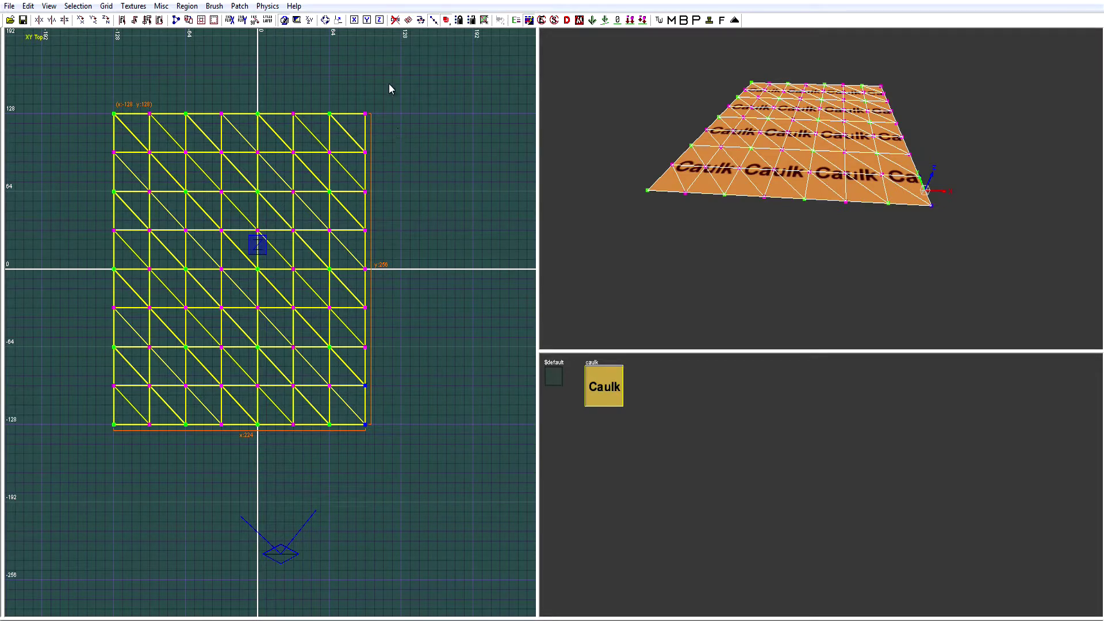
{"action": "key", "text": "shift+r"}
{"action": "key", "text": "shift+r"}
{"action": "key", "text": "shift+r"}
{"action": "key", "text": "shift+r"}
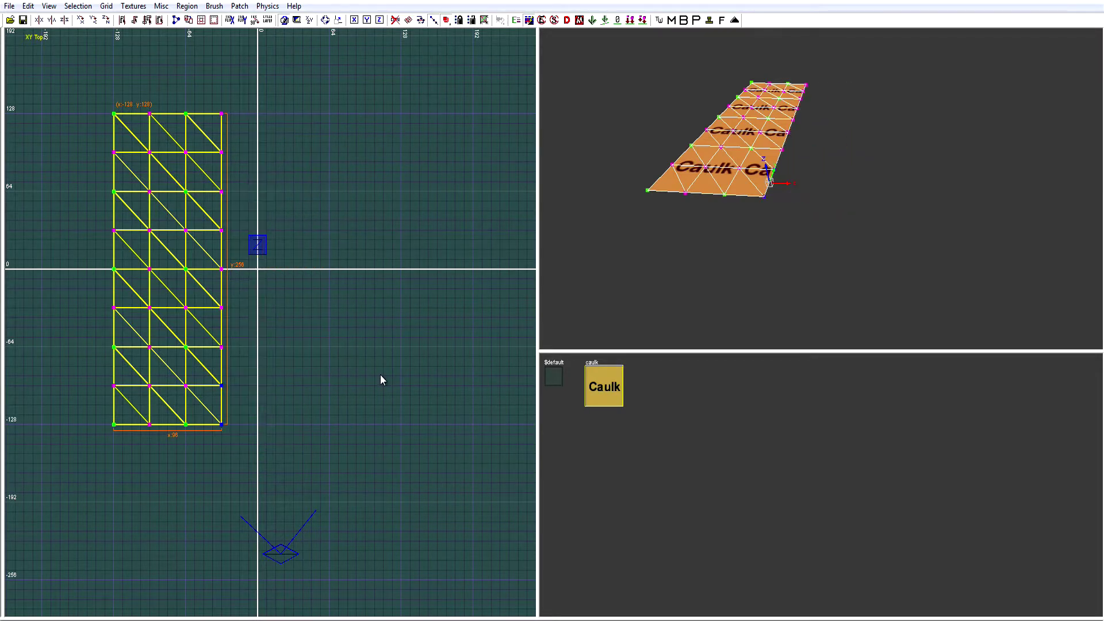
Step: Undo the column removals on the patch's right side
{"action": "key", "text": "ctrl+z"}
{"action": "key", "text": "ctrl+z"}
{"action": "key", "text": "ctrl+z"}
{"action": "key", "text": "ctrl+z"}
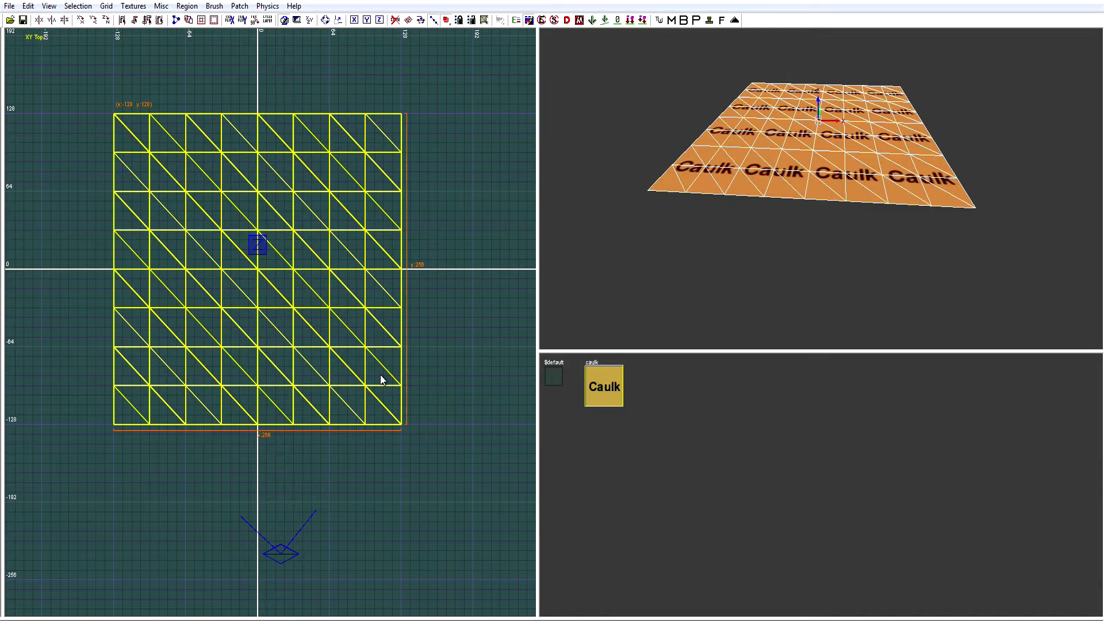
Step: Try inserting a column midway between x 96 and x 128 and removing the bottom vertex row from the lower-right corner selection
{"action": "key", "text": "v"}
{"action": "left_click_drag", "start_coordinate": [415, 453], "coordinate": [362, 404], "text": "shift"}
{"action": "key", "text": "shift+e"}
{"action": "key", "text": "shift+r"}
{"action": "key", "text": "shift+r"}
{"action": "key", "text": "shift+r"}
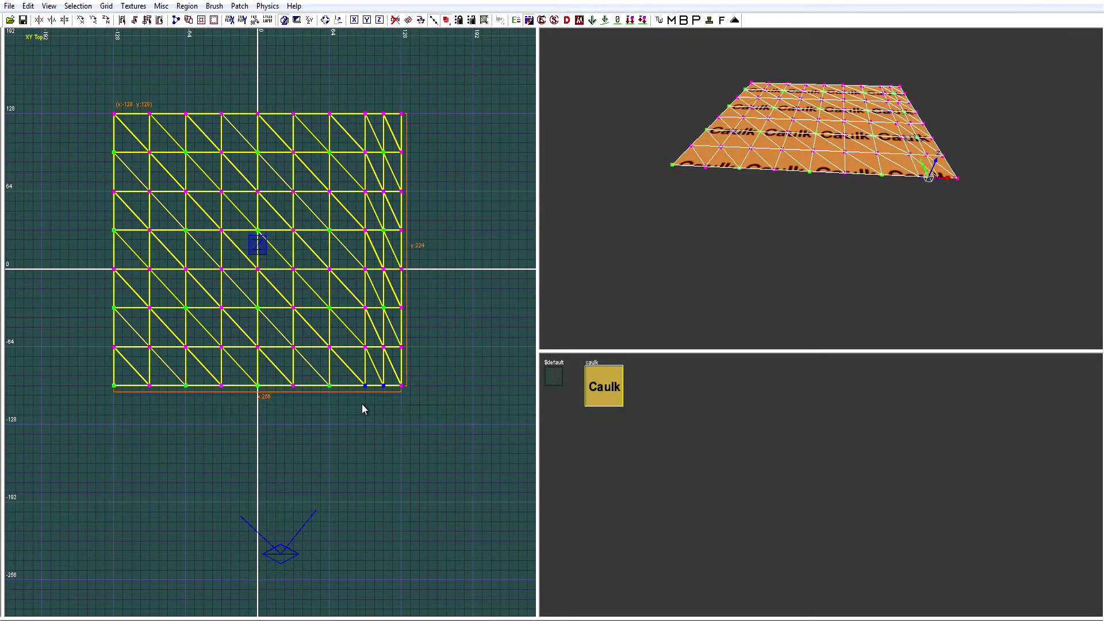
{"action": "key", "text": "shift+r"}
{"action": "key", "text": "ctrl+z"}
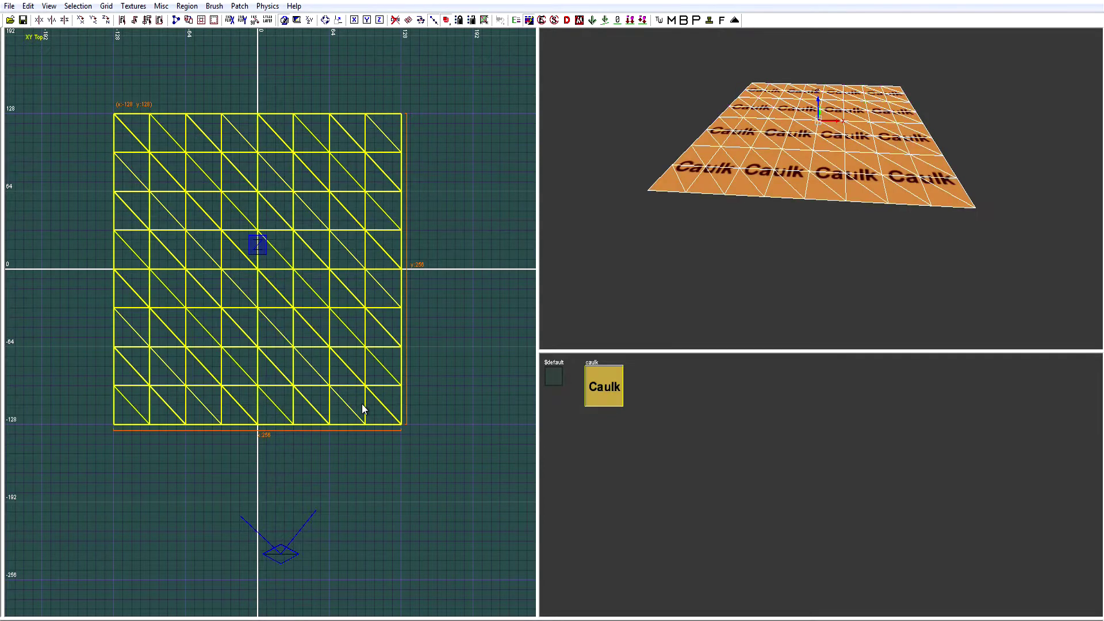
Step: Try removing the vertex column at x 96 by selecting its two lowest vertices
{"action": "key", "text": "v"}
{"action": "scroll", "coordinate": [380, 399], "scroll_direction": "up", "scroll_amount": 2}
{"action": "left_click_drag", "start_coordinate": [347, 357], "coordinate": [379, 506], "text": "shift"}
{"action": "key", "text": "ctrl+shift+KP_Subtract"}
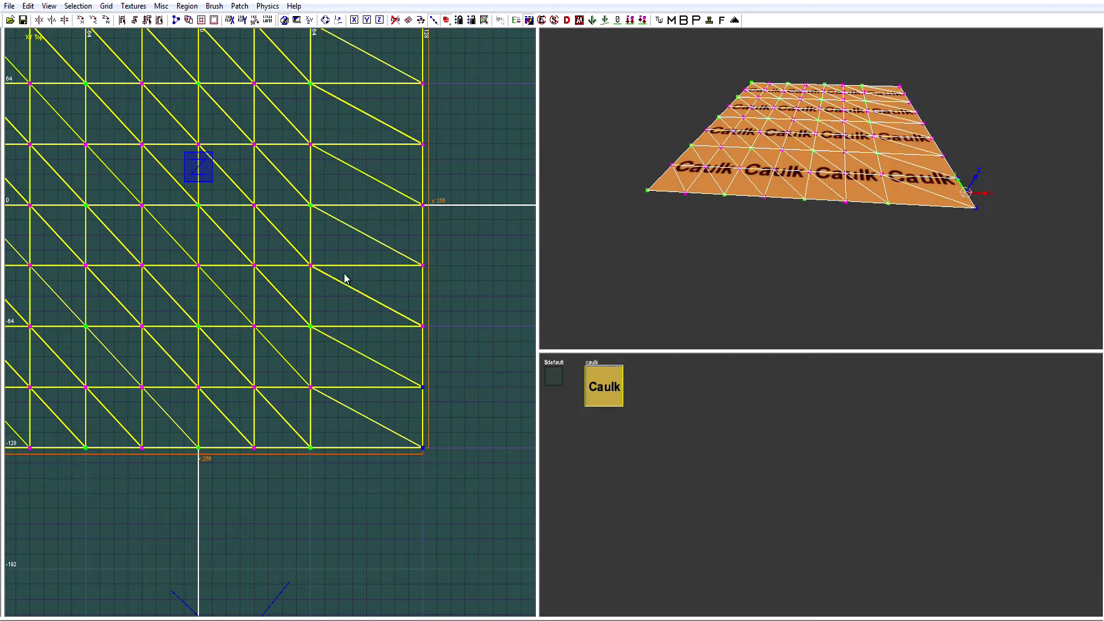
{"action": "scroll", "coordinate": [340, 230], "scroll_direction": "down", "scroll_amount": 4}
{"action": "key", "text": "ctrl+z"}
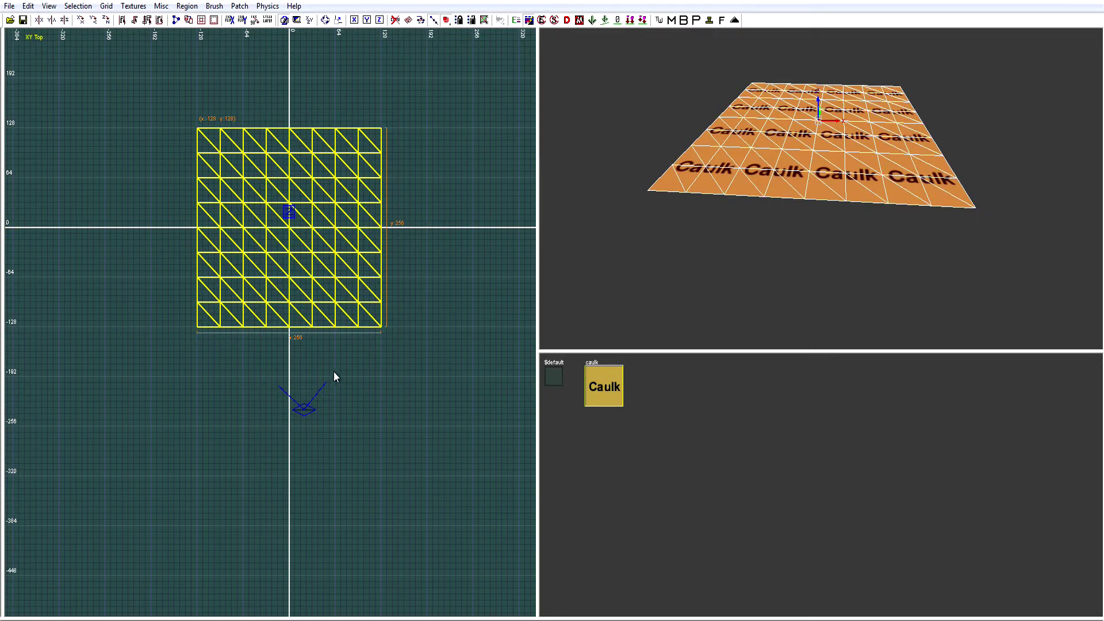
Step: Try removing the vertex column at x 0 by selecting two vertices at the patch's centre
{"action": "scroll", "coordinate": [291, 245], "scroll_direction": "up", "scroll_amount": 2}
{"action": "left_click_drag", "start_coordinate": [297, 238], "coordinate": [310, 261], "text": "shift"}
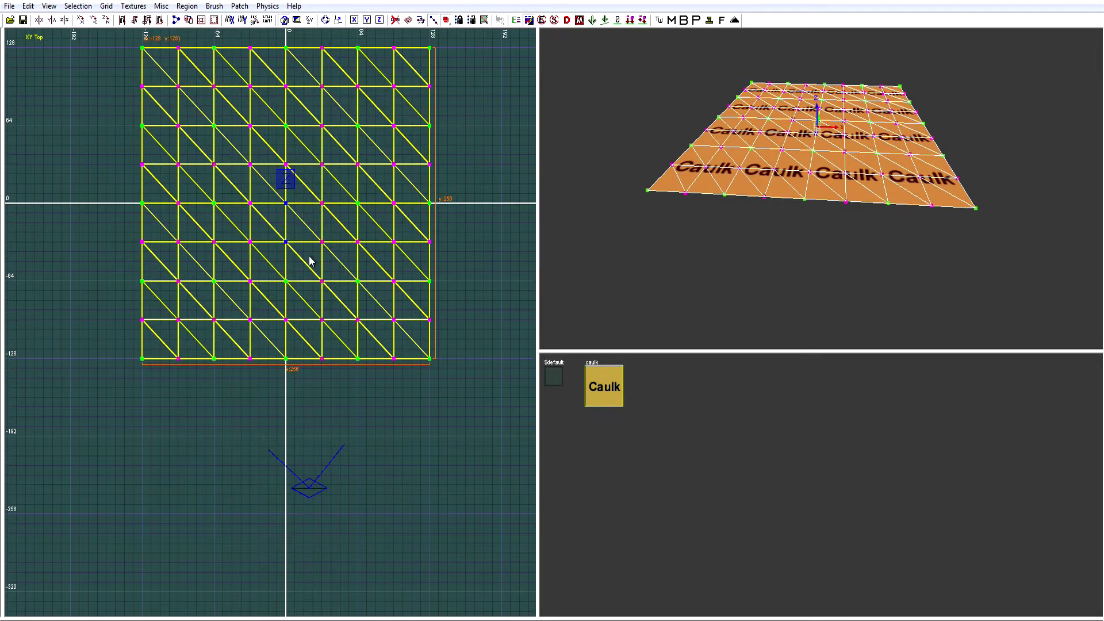
{"action": "key", "text": "ctrl+shift+KP_Subtract"}
{"action": "right_click_drag", "start_coordinate": [308, 208], "coordinate": [325, 304]}
{"action": "key", "text": "ctrl+z"}
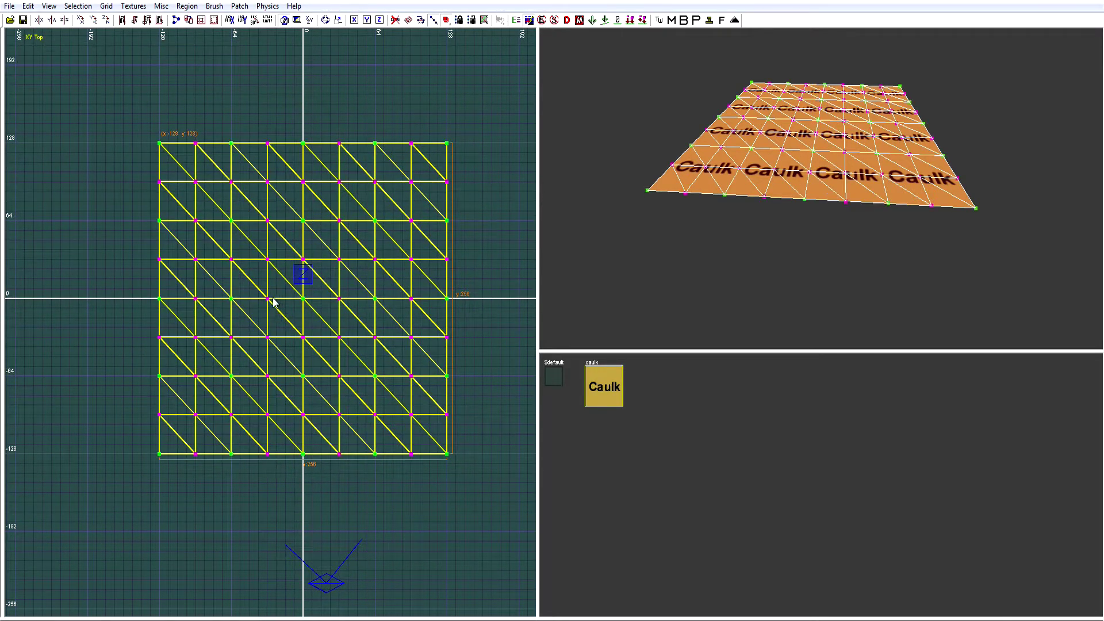
Step: Try removing the vertex row at y 0 by selecting two neighbouring vertices on it
{"action": "left_click_drag", "start_coordinate": [304, 299], "coordinate": [365, 325], "text": "shift"}
{"action": "key", "text": "ctrl+KP_Subtract"}
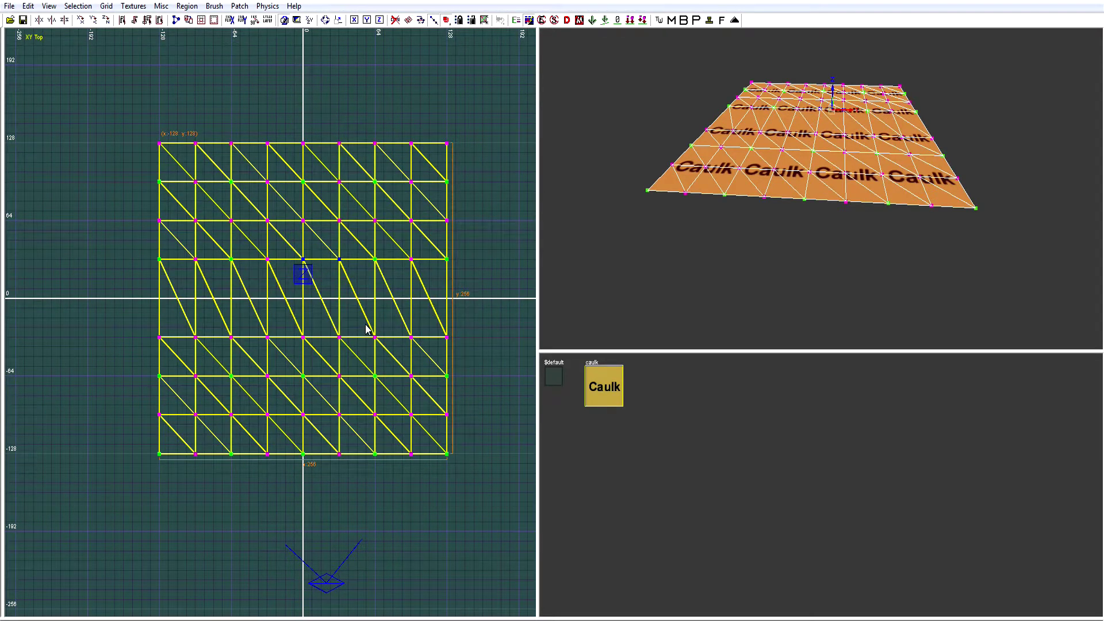
{"action": "key", "text": "ctrl+z"}
Step: Filter the textures by the usage "ground" and apply okinawa_terrain_dirt_drydirt to the patch
{"action": "mouse_move", "coordinate": [809, 258]}
{"action": "right_mouse_down"}
{"action": "mouse_move", "coordinate": [809, 222]}
{"action": "mouse_move", "coordinate": [807, 337]}
{"action": "mouse_move", "coordinate": [808, 248]}
{"action": "mouse_move", "coordinate": [808, 299]}
{"action": "mouse_move", "coordinate": [809, 265]}
{"action": "right_mouse_up"}
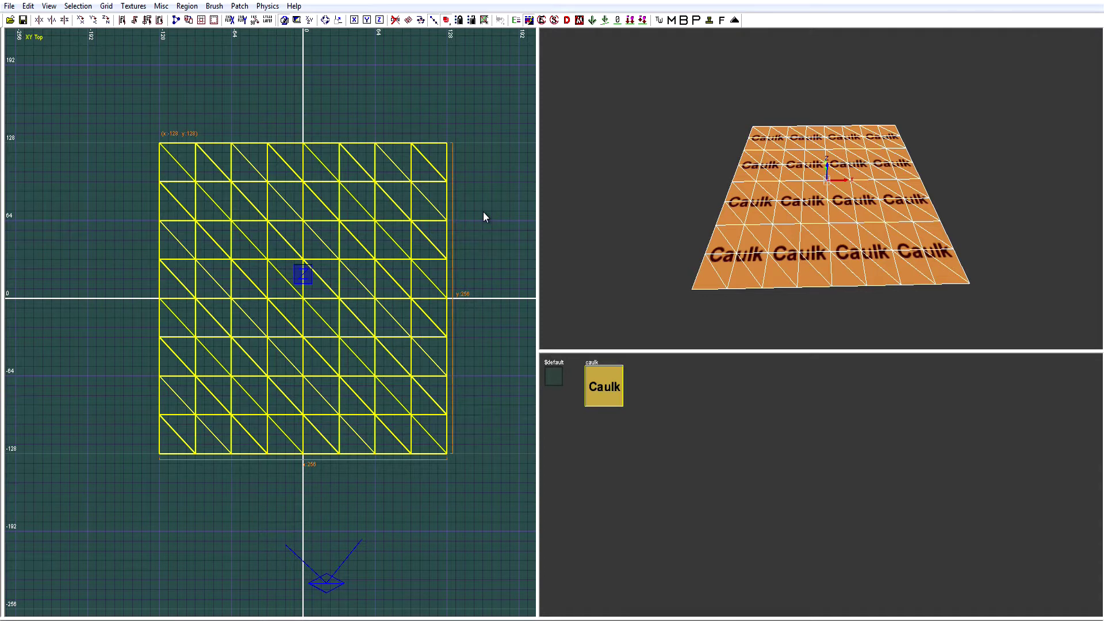
{"action": "mouse_move", "coordinate": [724, 215]}
{"action": "right_mouse_down"}
{"action": "mouse_move", "coordinate": [725, 200]}
{"action": "mouse_move", "coordinate": [722, 230]}
{"action": "mouse_move", "coordinate": [727, 199]}
{"action": "mouse_move", "coordinate": [727, 216]}
{"action": "right_mouse_up"}
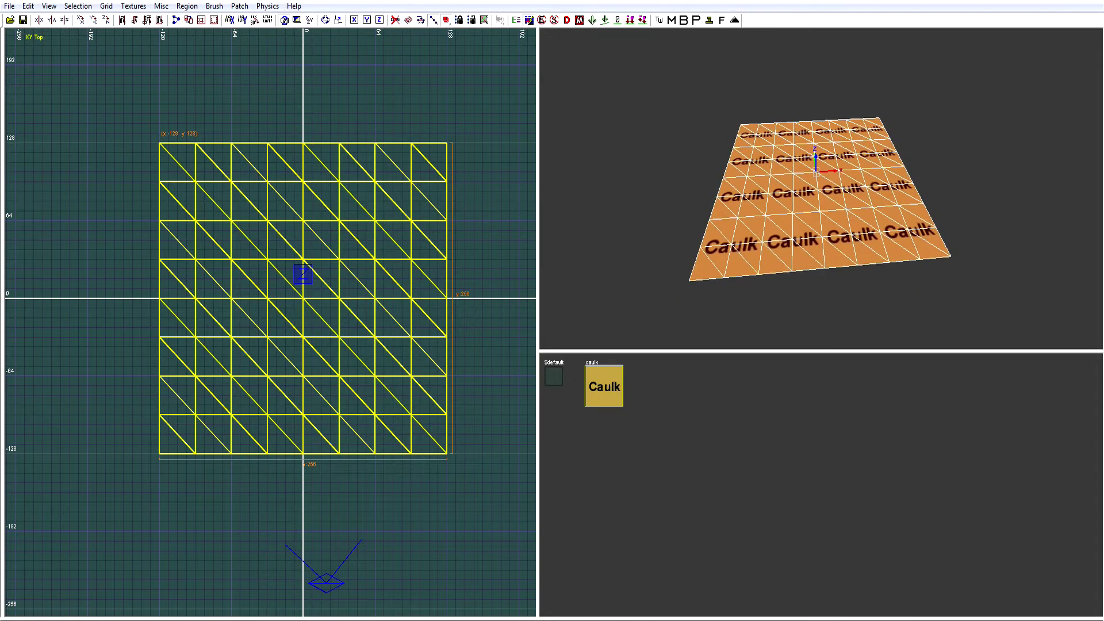
{"action": "left_click", "coordinate": [133, 5]}
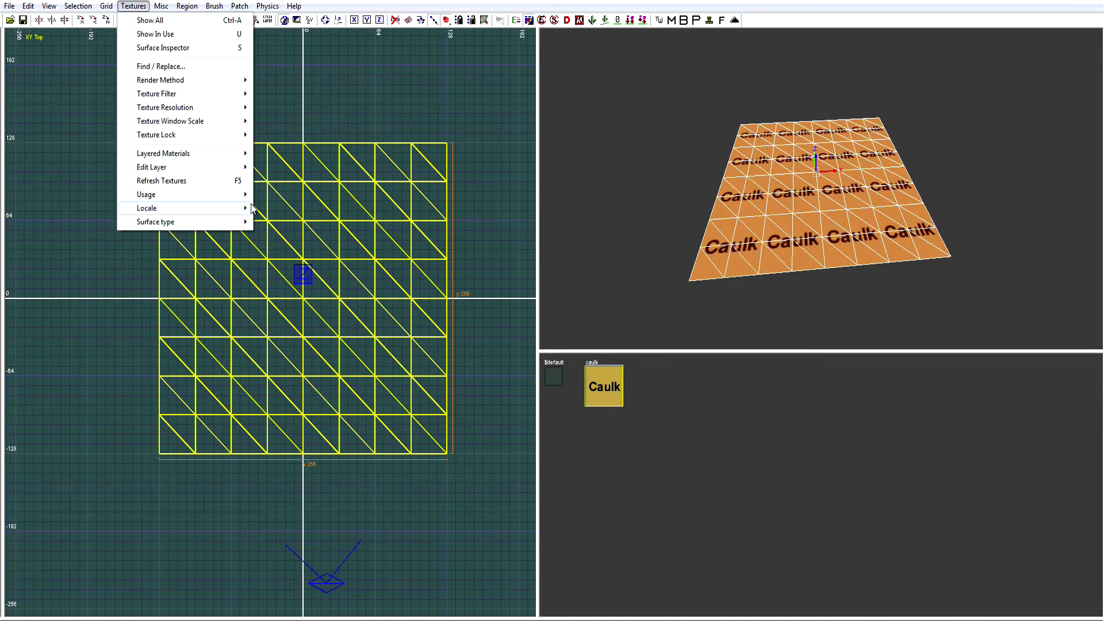
{"action": "mouse_move", "coordinate": [227, 199]}
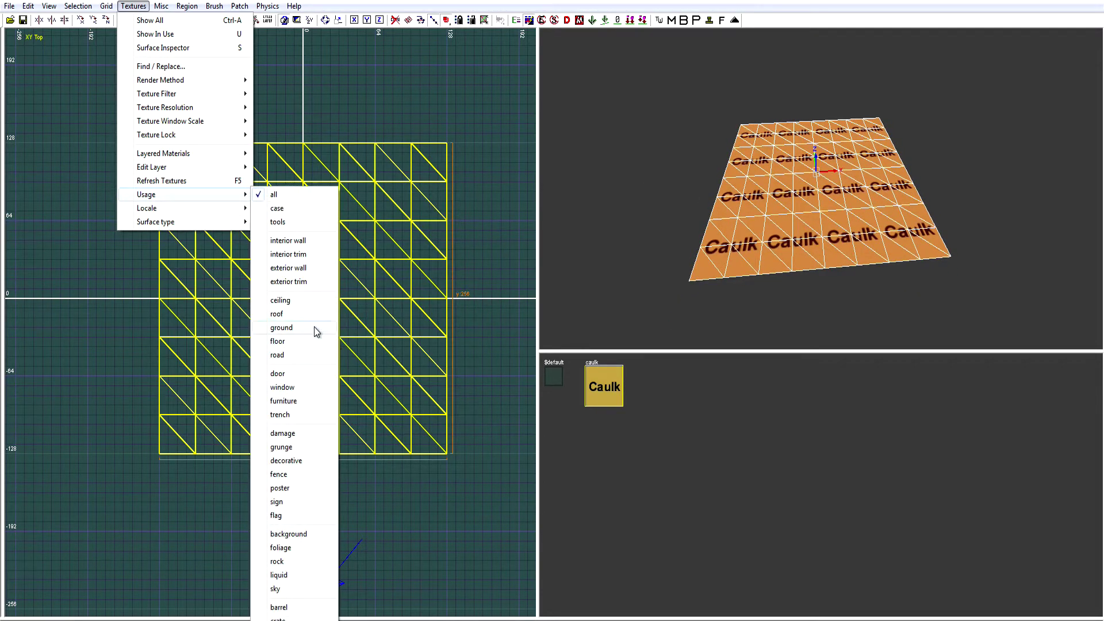
{"action": "left_click", "coordinate": [307, 329]}
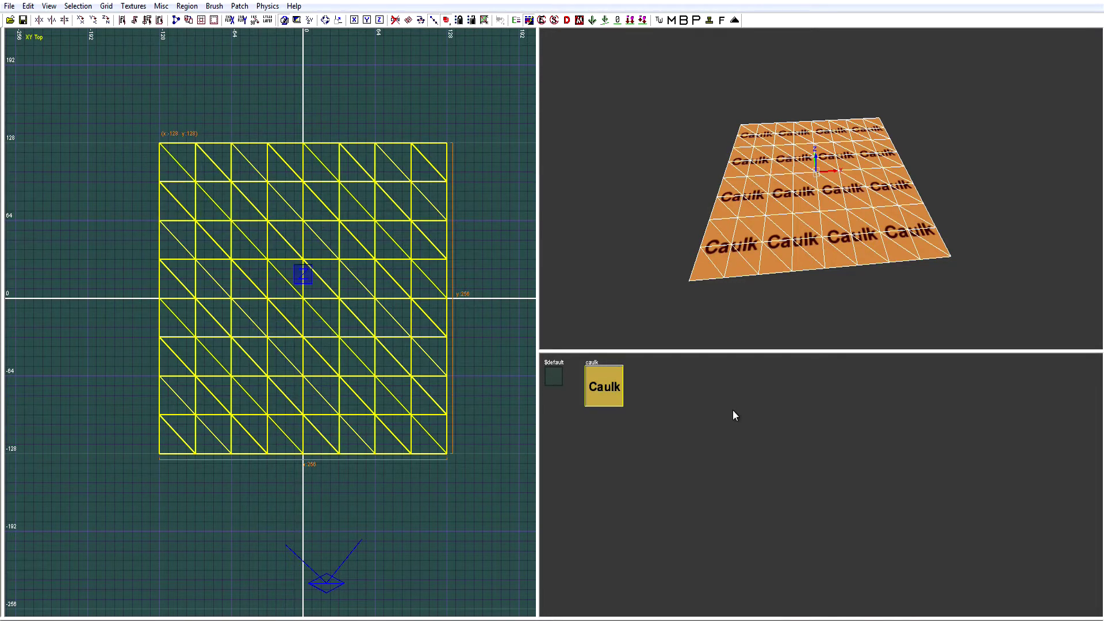
{"action": "scroll", "coordinate": [731, 409], "scroll_direction": "down", "scroll_amount": 10}
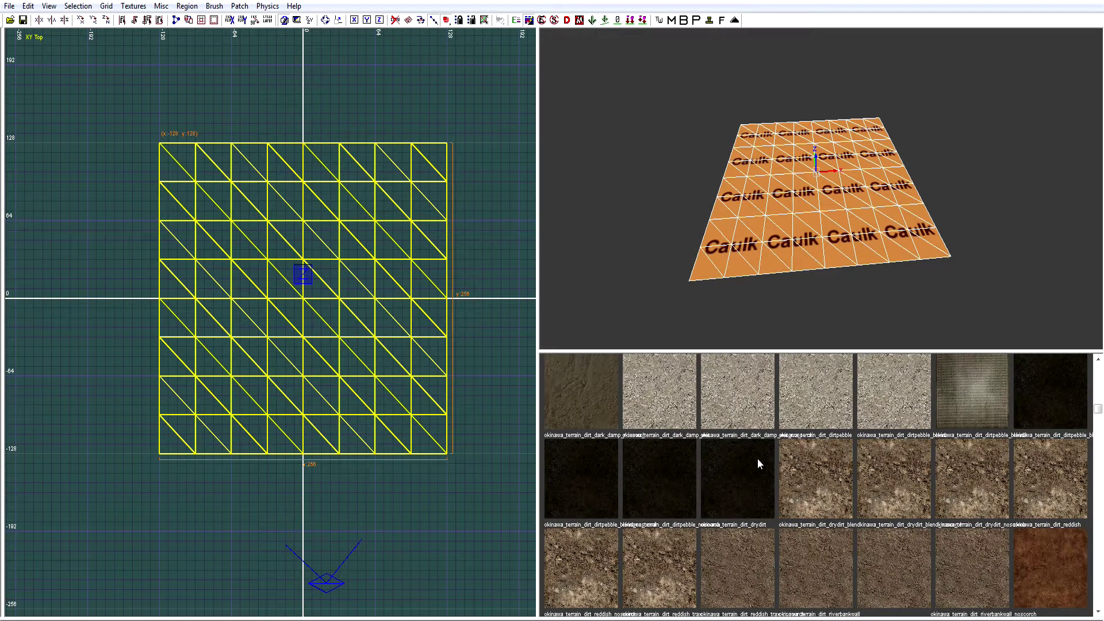
{"action": "left_click", "coordinate": [738, 569]}
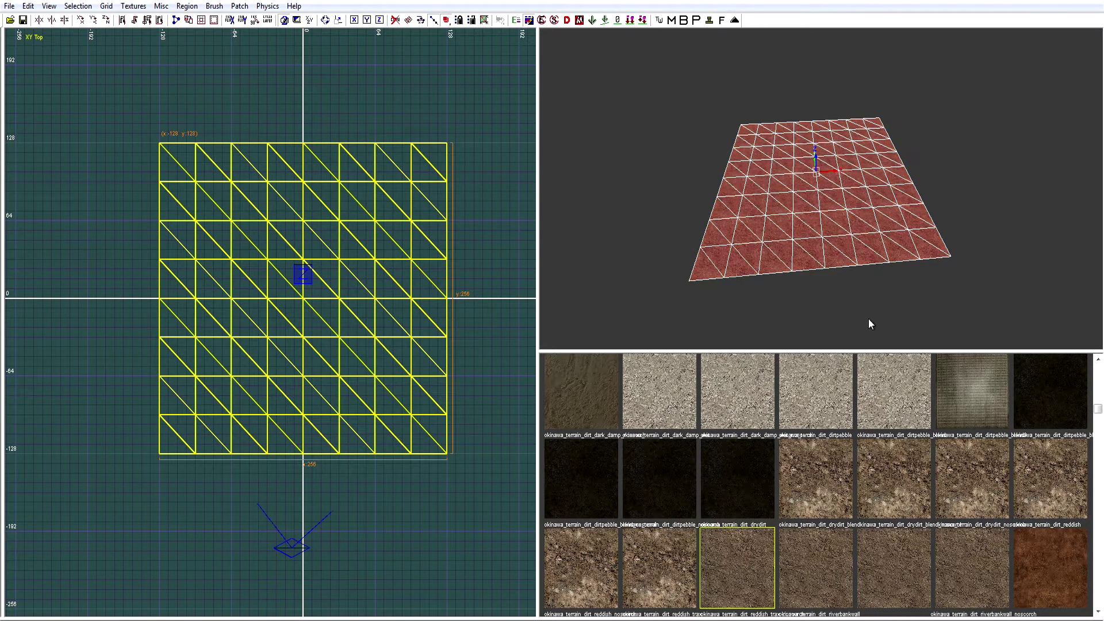
Step: Reselect the patch and apply natural texture mapping to it in the Surface inspector
{"action": "key", "text": "Escape"}
{"action": "key", "text": "Up"}
{"action": "left_click", "coordinate": [865, 288], "text": "shift"}
{"action": "key", "text": "s"}
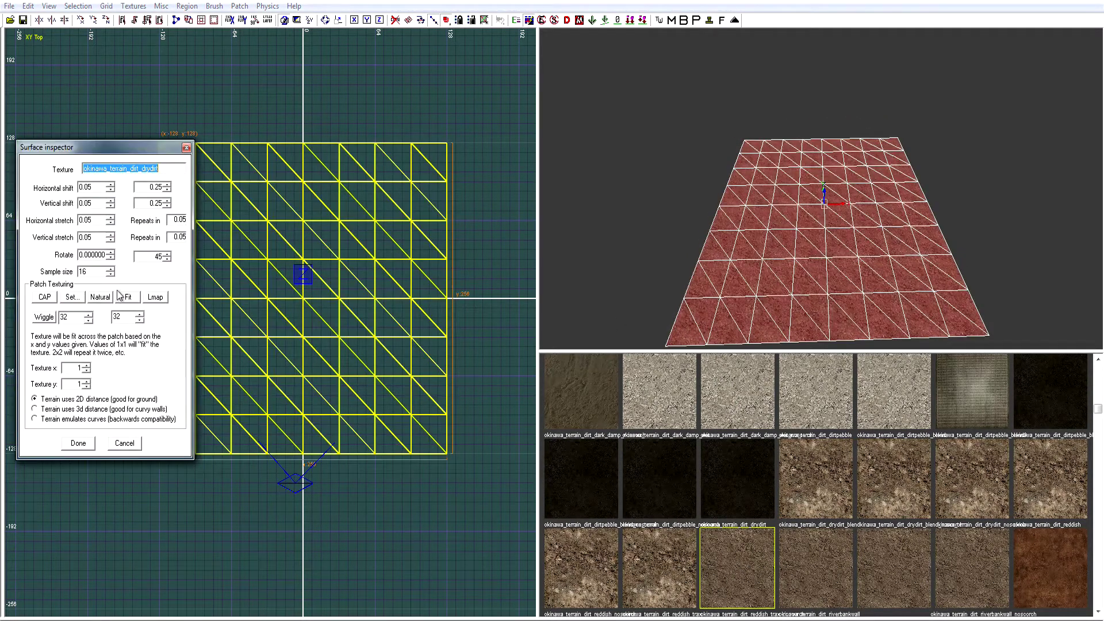
{"action": "left_click", "coordinate": [100, 301]}
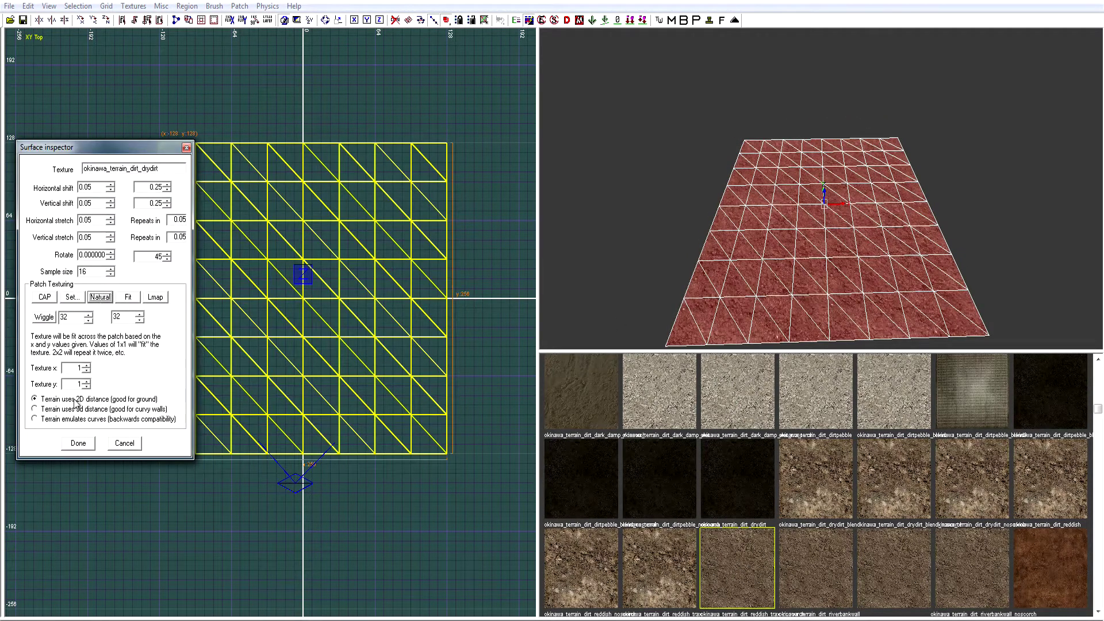
{"action": "left_click", "coordinate": [76, 447]}
Step: Deselect the patch, show only the textures in use and inspect the dirt surface from several angles
{"action": "key", "text": "Escape"}
{"action": "key", "text": "u"}
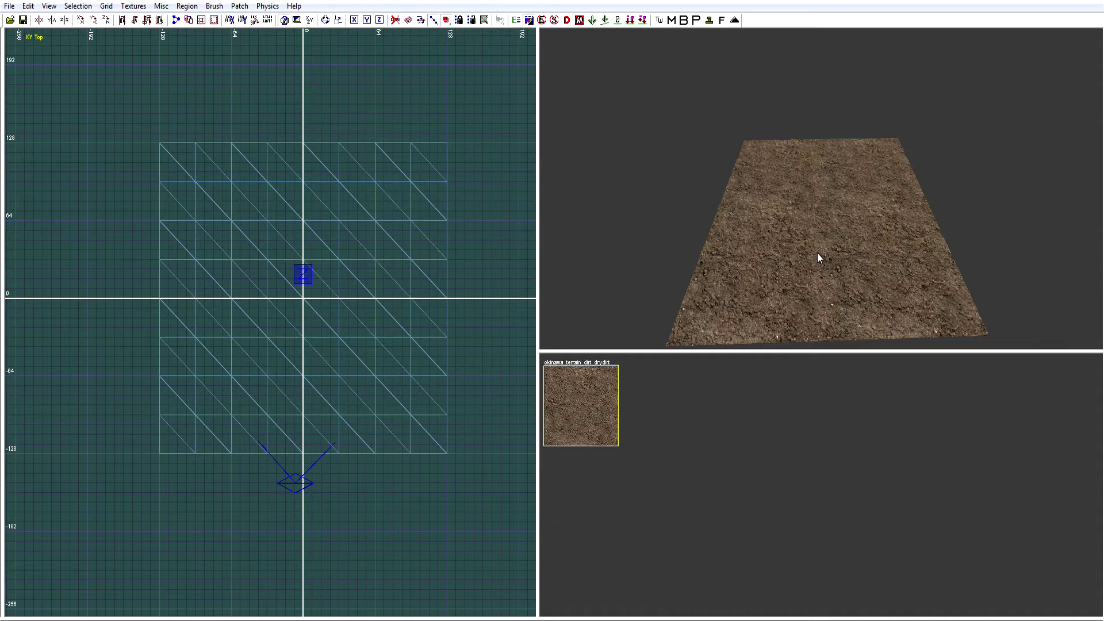
{"action": "right_click_drag", "start_coordinate": [818, 254], "coordinate": [822, 238]}
{"action": "right_click_drag", "start_coordinate": [835, 180], "coordinate": [835, 180]}
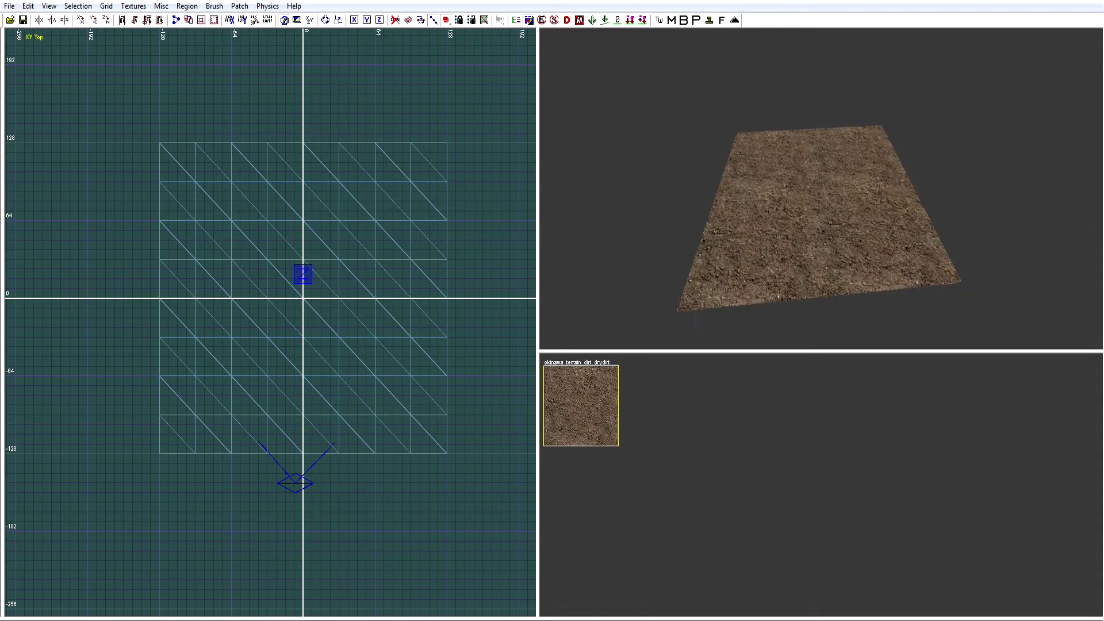
{"action": "left_click", "coordinate": [826, 206], "text": "shift"}
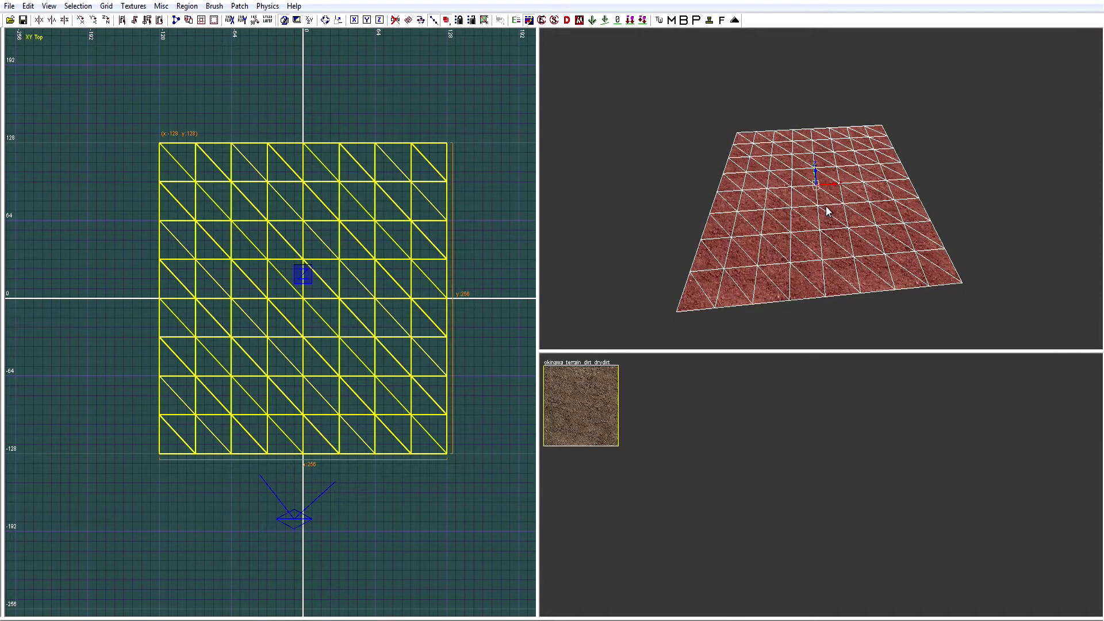
{"action": "right_click_drag", "start_coordinate": [769, 249], "coordinate": [773, 227]}
{"action": "key", "text": "Escape"}
{"action": "key", "text": "Down"}
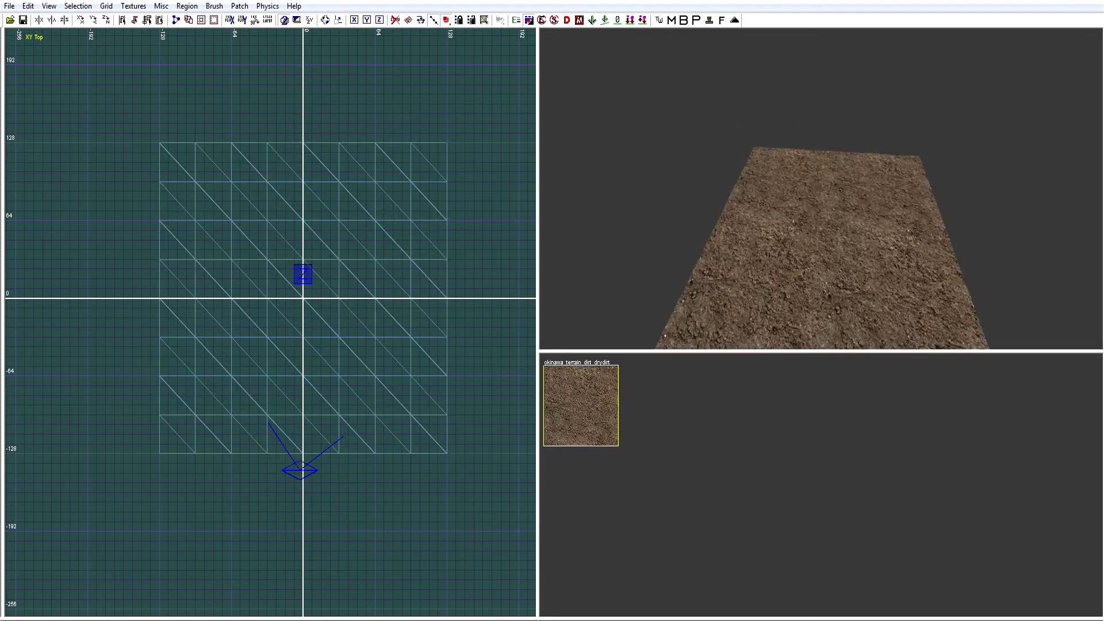
Step: In the XZ Front view, raise the patch's vertex at x 0 by about 8 units and lower the vertex at x 64 by about 8 units
{"action": "left_click", "coordinate": [782, 246], "text": "shift"}
{"action": "key", "text": "Down"}
{"action": "right_click_drag", "start_coordinate": [782, 246], "coordinate": [720, 212]}
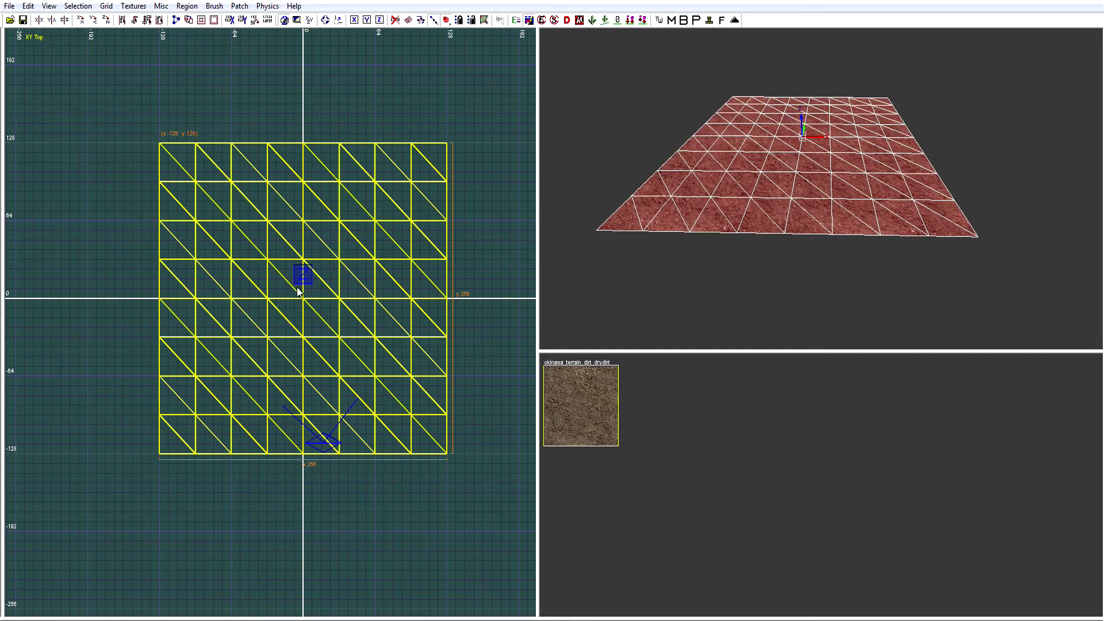
{"action": "key", "text": "v"}
{"action": "key", "text": "ctrl+Tab"}
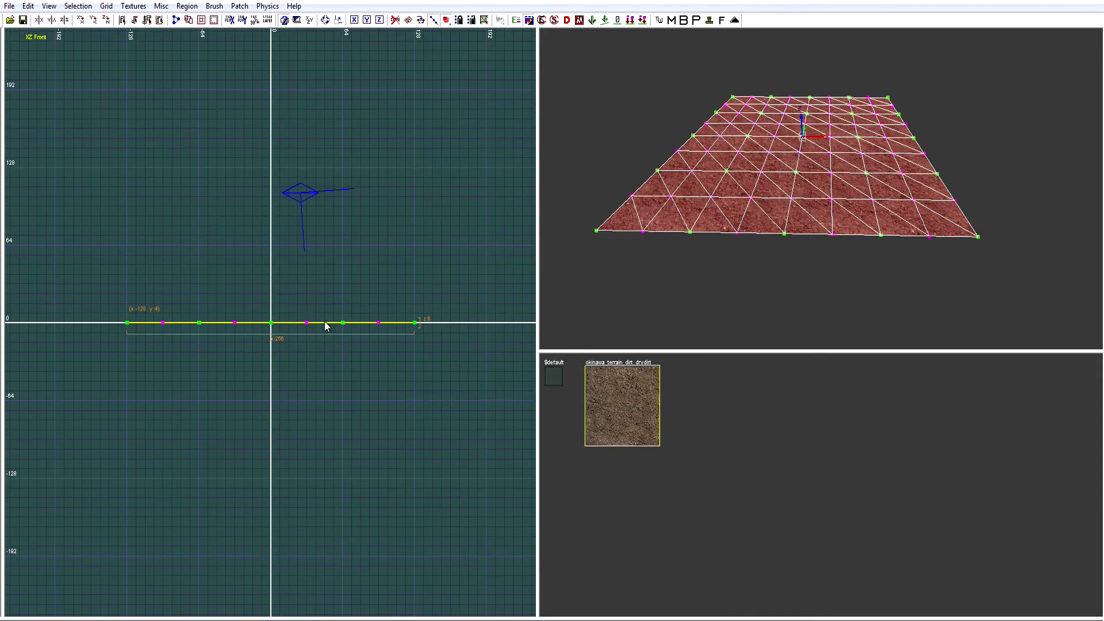
{"action": "scroll", "coordinate": [268, 321], "scroll_direction": "up", "scroll_amount": 3}
{"action": "left_click_drag", "start_coordinate": [291, 340], "coordinate": [307, 317]}
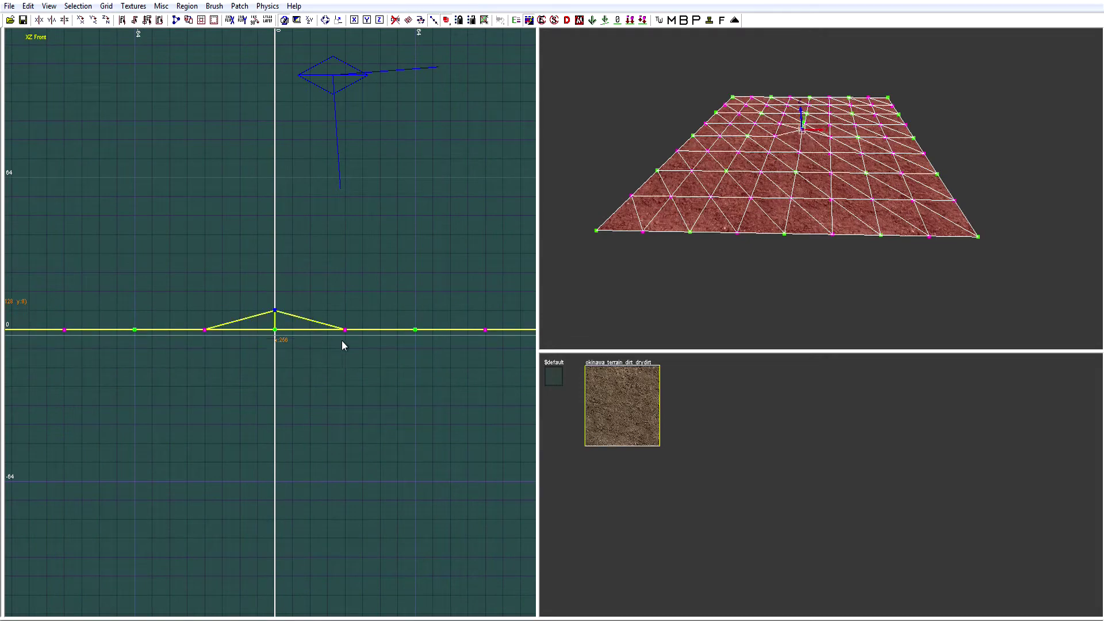
{"action": "left_click_drag", "start_coordinate": [431, 311], "coordinate": [439, 329]}
{"action": "mouse_move", "coordinate": [770, 229]}
{"action": "right_mouse_down"}
{"action": "mouse_move", "coordinate": [816, 161]}
{"action": "mouse_move", "coordinate": [782, 201]}
{"action": "mouse_move", "coordinate": [782, 223]}
{"action": "right_mouse_up"}
{"action": "key", "text": "Escape"}
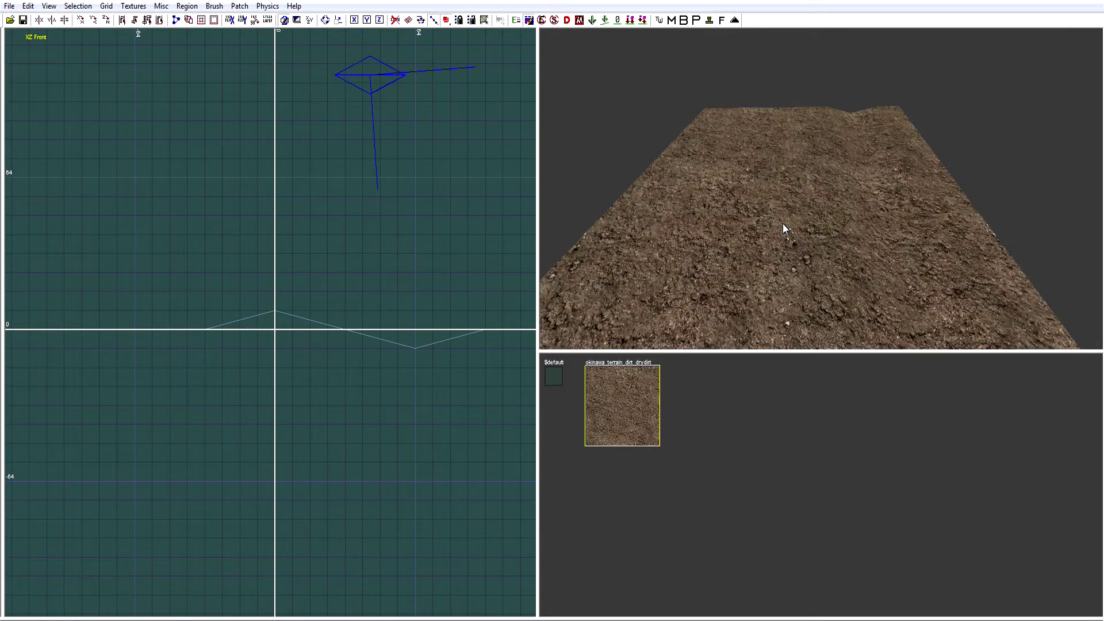
Step: Undo both vertex height changes and reselect the patch
{"action": "left_click", "coordinate": [783, 224], "text": "shift"}
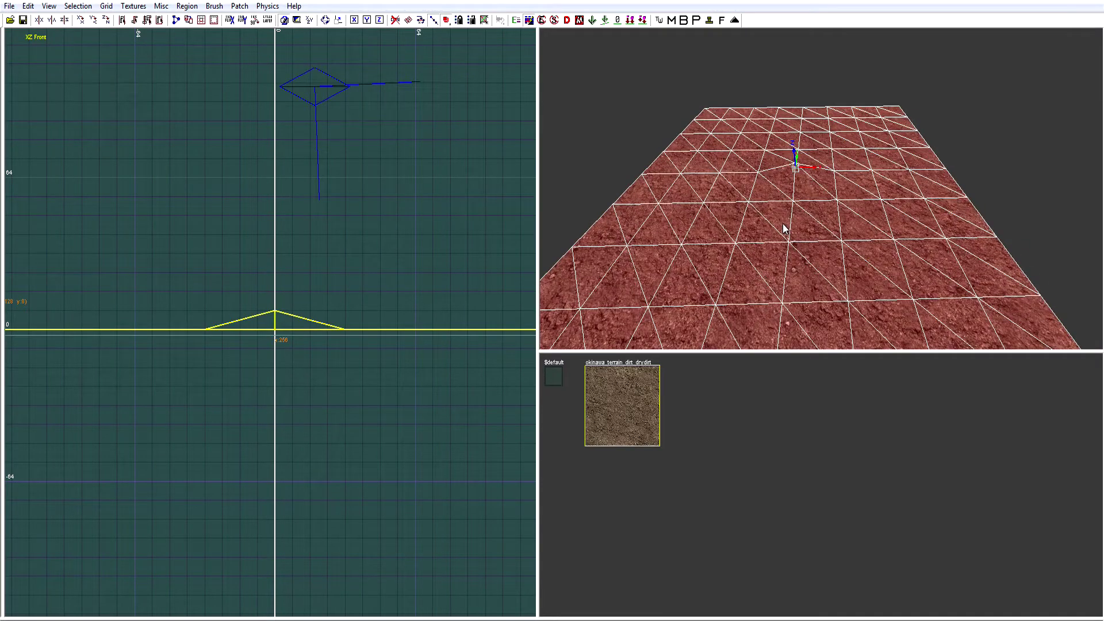
{"action": "key", "text": "ctrl+z"}
{"action": "key", "text": "Escape"}
{"action": "mouse_move", "coordinate": [792, 226]}
{"action": "right_mouse_down"}
{"action": "mouse_move", "coordinate": [790, 264]}
{"action": "mouse_move", "coordinate": [796, 224]}
{"action": "right_mouse_up"}
{"action": "left_click", "coordinate": [813, 233], "text": "shift"}
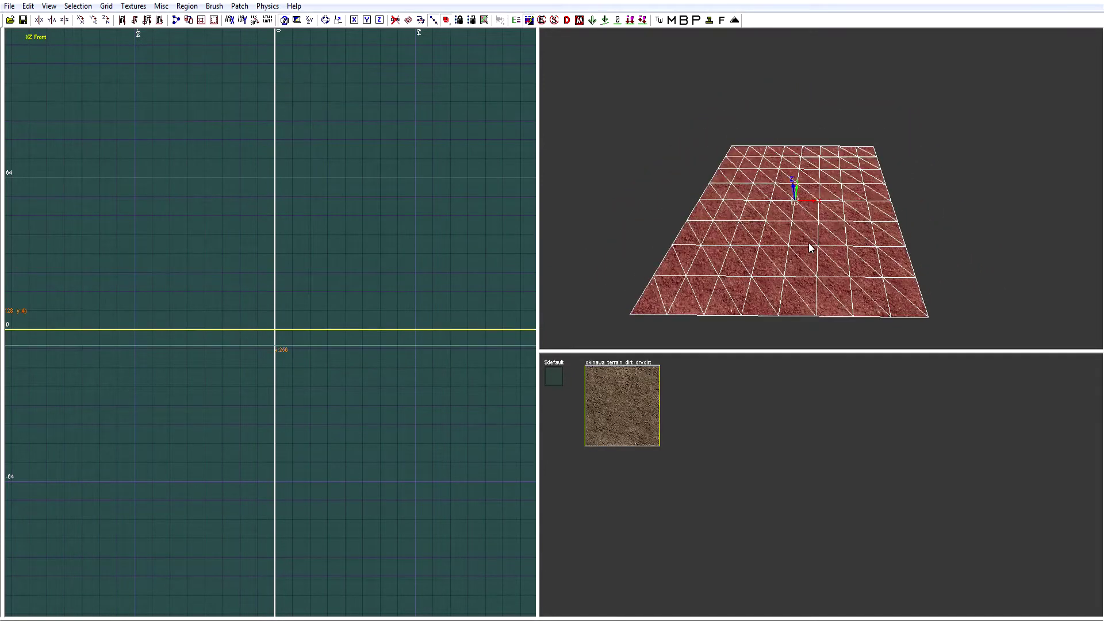
Step: Return to the XY Top view with the patch selected and open the Advanced Patch Editing Options above it
{"action": "left_click", "coordinate": [767, 284], "text": "shift"}
{"action": "left_click", "coordinate": [767, 285], "text": "shift"}
{"action": "mouse_move", "coordinate": [758, 285]}
{"action": "right_mouse_down"}
{"action": "mouse_move", "coordinate": [757, 266]}
{"action": "mouse_move", "coordinate": [757, 286]}
{"action": "right_mouse_up"}
{"action": "scroll", "coordinate": [299, 330], "scroll_direction": "down", "scroll_amount": 4}
{"action": "key", "text": "ctrl+Tab"}
{"action": "key", "text": "y"}
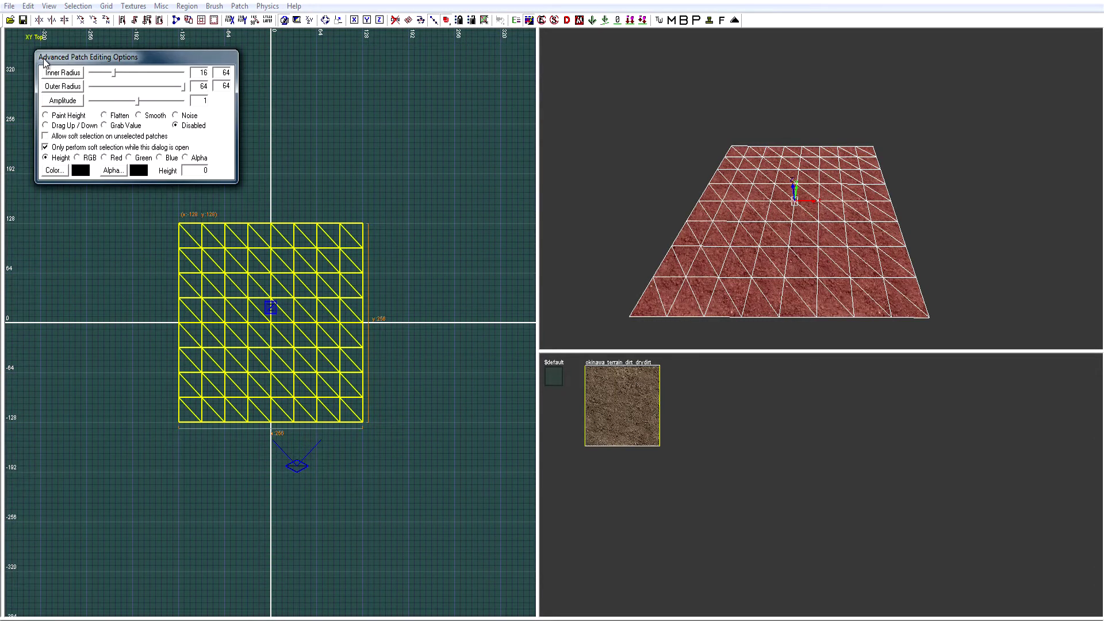
{"action": "left_click_drag", "start_coordinate": [127, 55], "coordinate": [233, 46]}
{"action": "right_click_drag", "start_coordinate": [790, 263], "coordinate": [792, 263]}
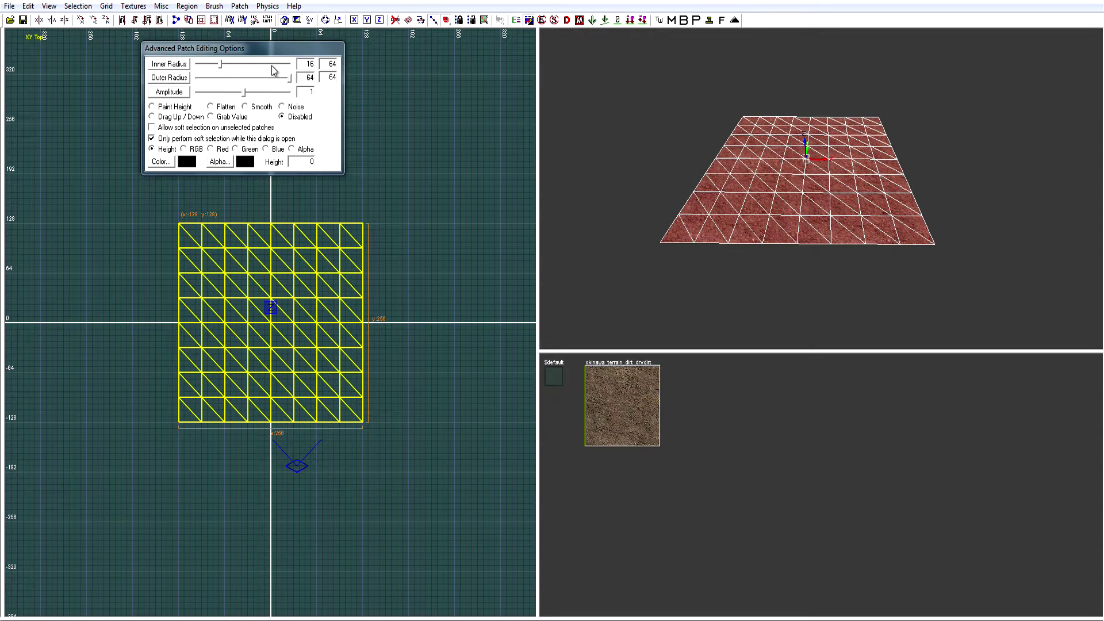
{"action": "left_click_drag", "start_coordinate": [259, 58], "coordinate": [349, 69]}
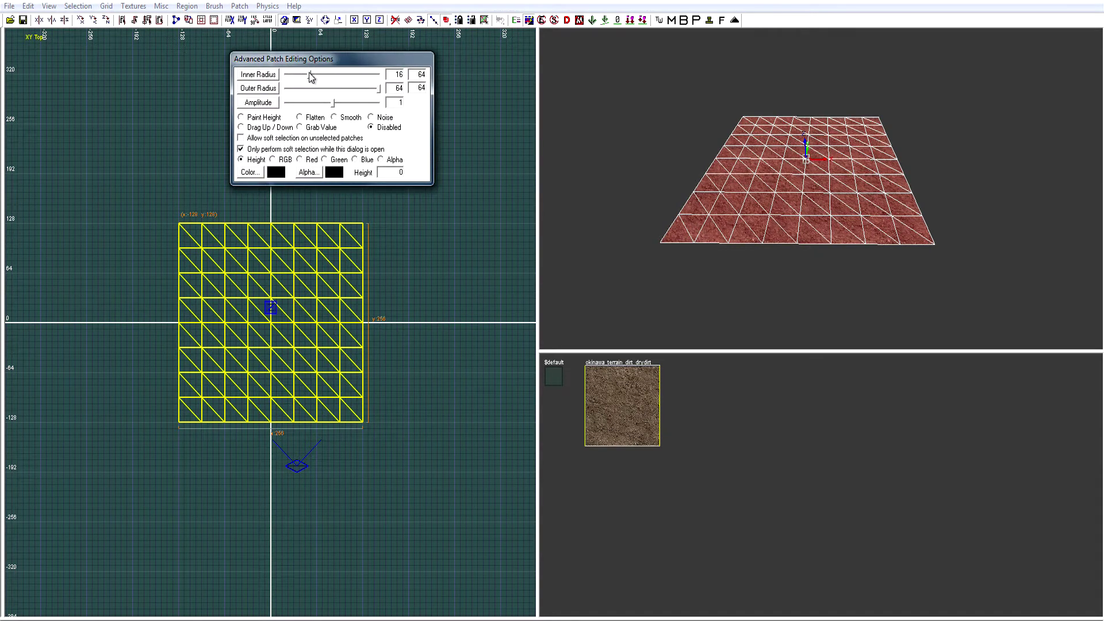
Step: Set the soft selection brush to inner radius 45, outer radius 55 and amplitude 1.681
{"action": "left_click_drag", "start_coordinate": [314, 78], "coordinate": [368, 81]}
{"action": "scroll", "coordinate": [814, 181], "scroll_direction": "up", "scroll_amount": 3}
{"action": "right_click_drag", "start_coordinate": [779, 173], "coordinate": [778, 197], "text": "ctrl"}
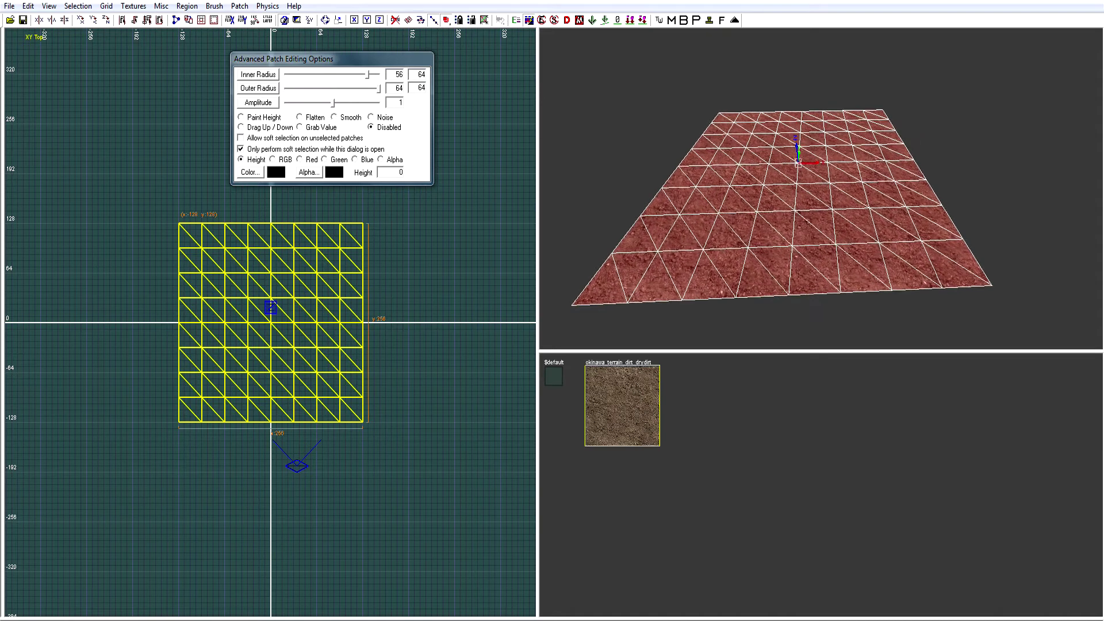
{"action": "left_click", "coordinate": [364, 79]}
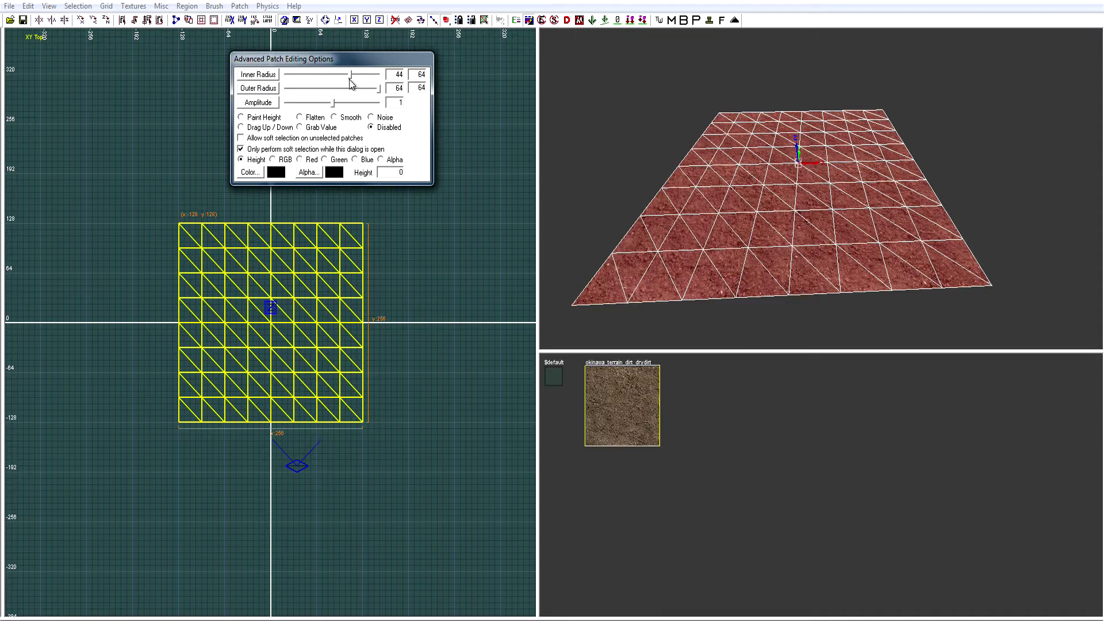
{"action": "left_click_drag", "start_coordinate": [350, 79], "coordinate": [388, 92]}
{"action": "mouse_move", "coordinate": [377, 89]}
{"action": "left_mouse_down"}
{"action": "mouse_move", "coordinate": [269, 102]}
{"action": "mouse_move", "coordinate": [372, 97]}
{"action": "mouse_move", "coordinate": [330, 83]}
{"action": "mouse_move", "coordinate": [373, 92]}
{"action": "left_mouse_up"}
{"action": "left_click_drag", "start_coordinate": [334, 105], "coordinate": [256, 111]}
{"action": "left_click_drag", "start_coordinate": [248, 111], "coordinate": [338, 107]}
{"action": "mouse_move", "coordinate": [821, 199]}
{"action": "right_mouse_down"}
{"action": "mouse_move", "coordinate": [831, 189]}
{"action": "mouse_move", "coordinate": [816, 179]}
{"action": "mouse_move", "coordinate": [748, 195]}
{"action": "right_mouse_up"}
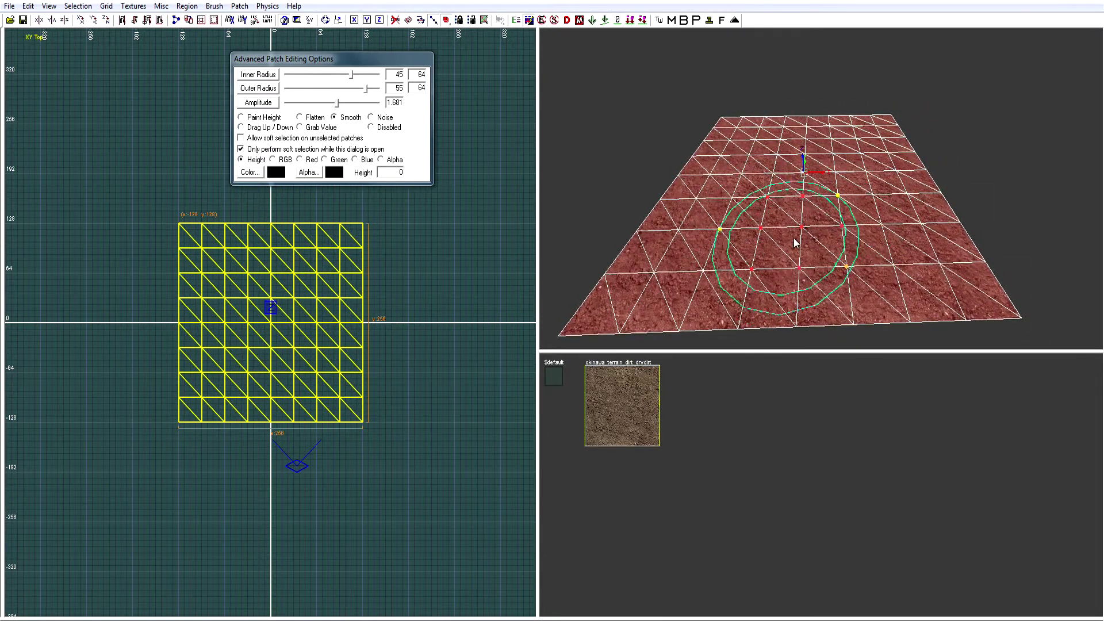
Step: Try inner radii of 27 and 8 on the brush, and return the inner radius to 45
{"action": "left_click_drag", "start_coordinate": [351, 75], "coordinate": [326, 77]}
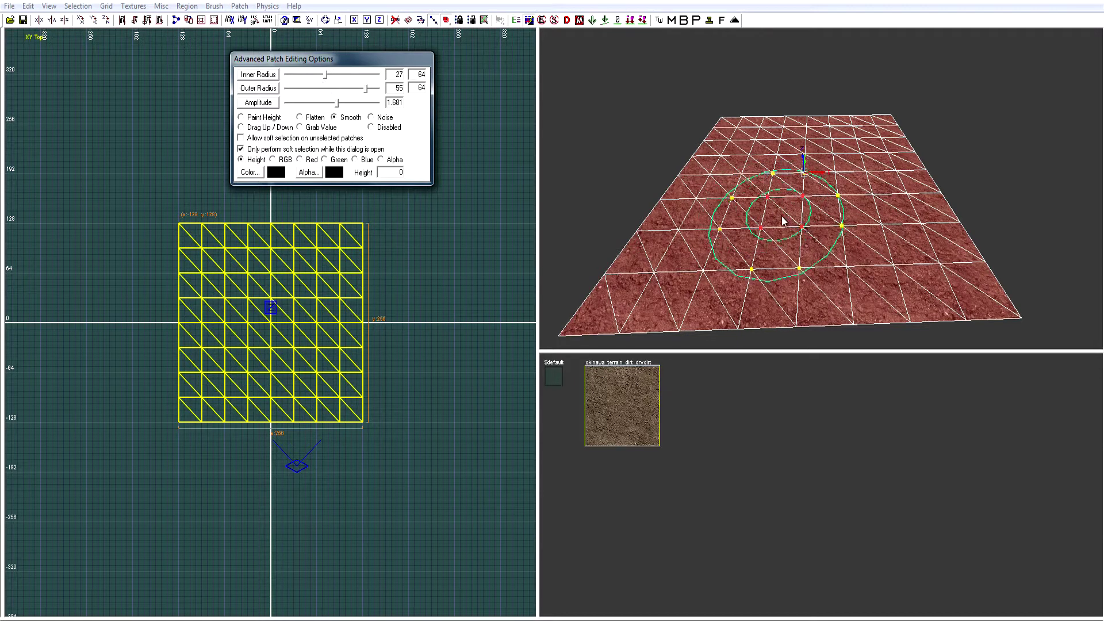
{"action": "mouse_move", "coordinate": [324, 78]}
{"action": "left_mouse_down"}
{"action": "mouse_move", "coordinate": [284, 79]}
{"action": "mouse_move", "coordinate": [298, 78]}
{"action": "left_mouse_up"}
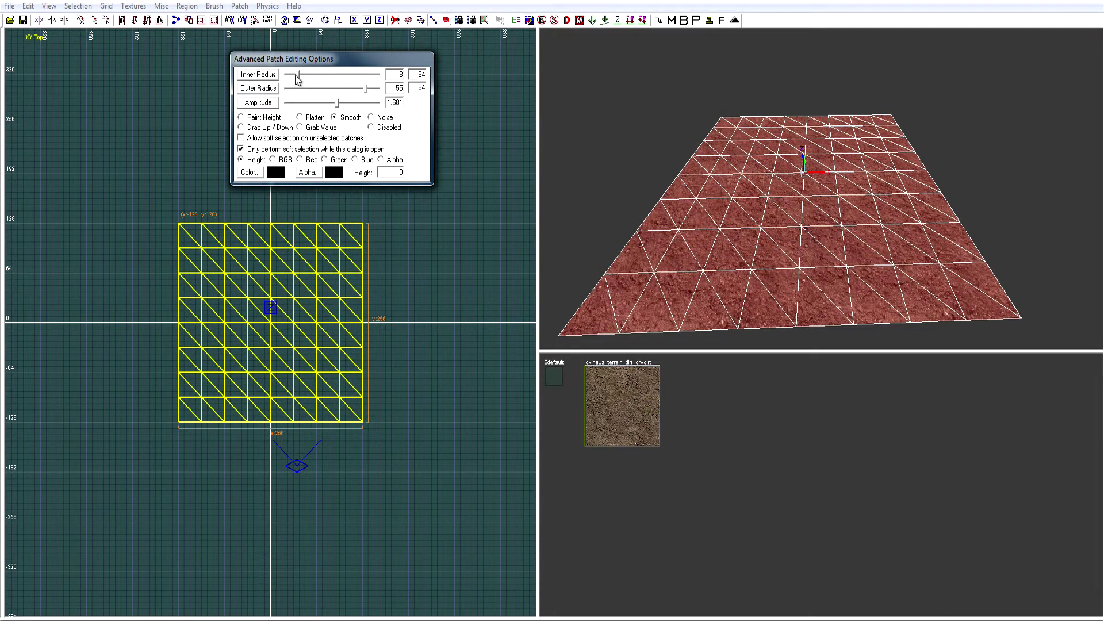
{"action": "left_click_drag", "start_coordinate": [287, 79], "coordinate": [352, 73]}
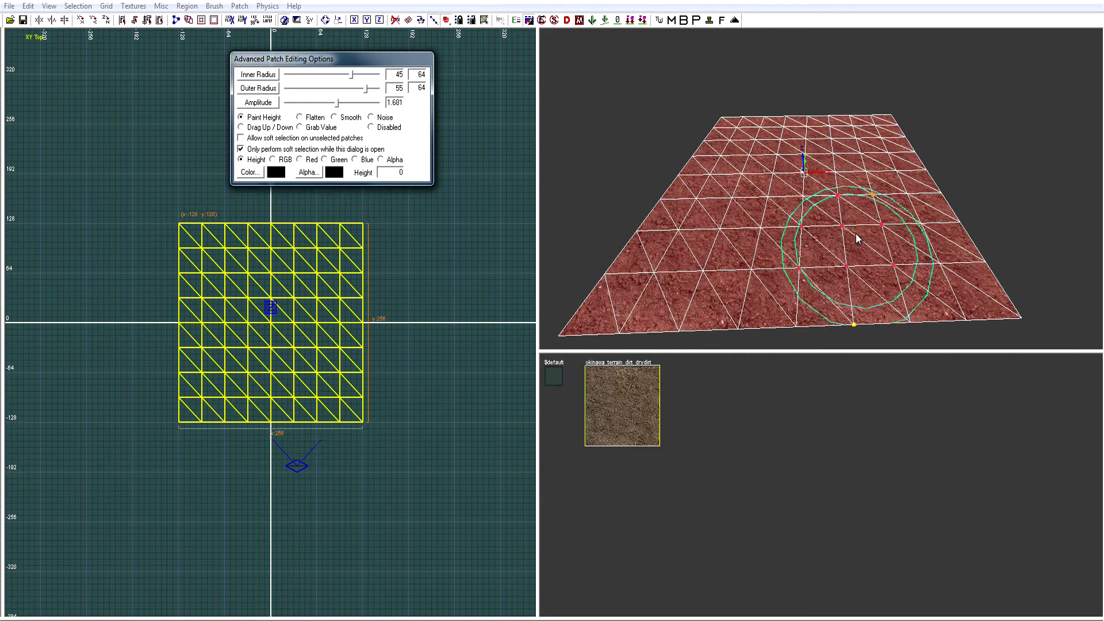
Step: Paint a tall hill on the patch in Paint Height mode at amplitude 1.681
{"action": "mouse_move", "coordinate": [853, 205]}
{"action": "right_mouse_down"}
{"action": "mouse_move", "coordinate": [848, 227]}
{"action": "mouse_move", "coordinate": [840, 176]}
{"action": "mouse_move", "coordinate": [828, 166]}
{"action": "right_mouse_up"}
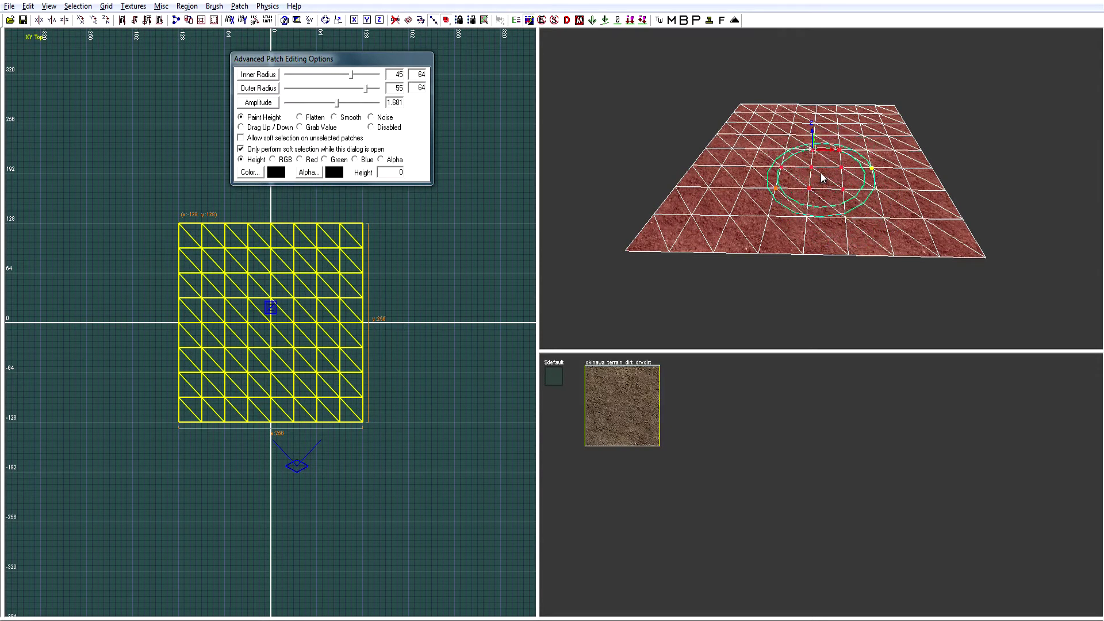
{"action": "left_click_drag", "start_coordinate": [820, 174], "coordinate": [821, 153]}
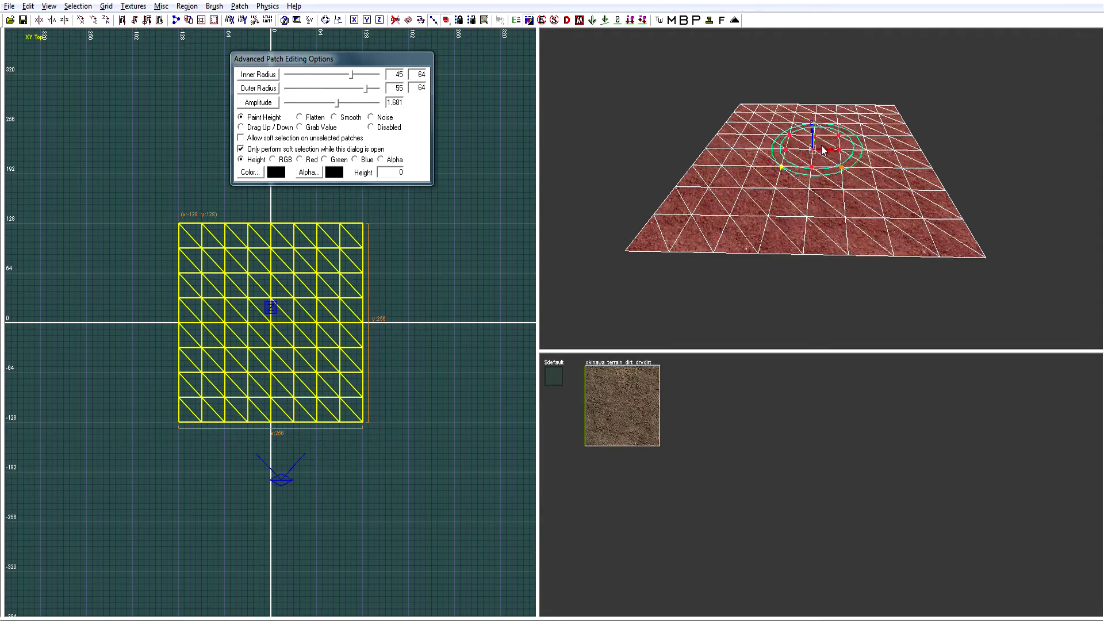
{"action": "left_click_drag", "start_coordinate": [808, 150], "coordinate": [798, 149]}
{"action": "mouse_move", "coordinate": [798, 150]}
{"action": "right_mouse_down"}
{"action": "mouse_move", "coordinate": [798, 167]}
{"action": "mouse_move", "coordinate": [770, 167]}
{"action": "mouse_move", "coordinate": [820, 153]}
{"action": "mouse_move", "coordinate": [782, 150]}
{"action": "right_mouse_up"}
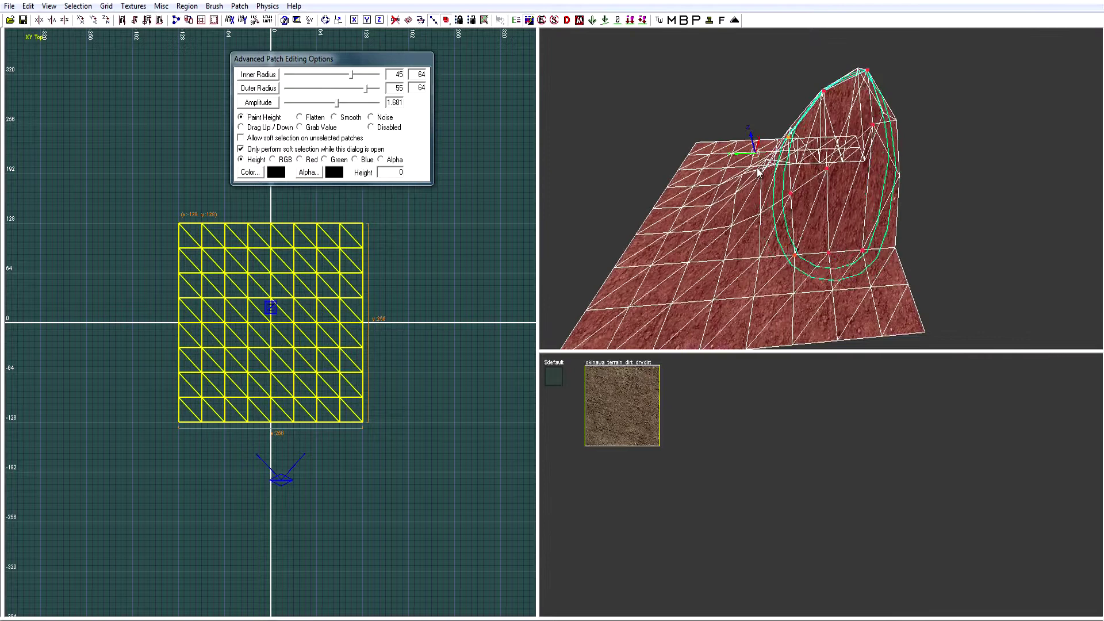
Step: Reduce the amplitude to 0.015 and paint slight extra height on the patch around the hill
{"action": "left_click_drag", "start_coordinate": [336, 105], "coordinate": [298, 104]}
{"action": "scroll", "coordinate": [786, 185], "scroll_direction": "down", "scroll_amount": 3}
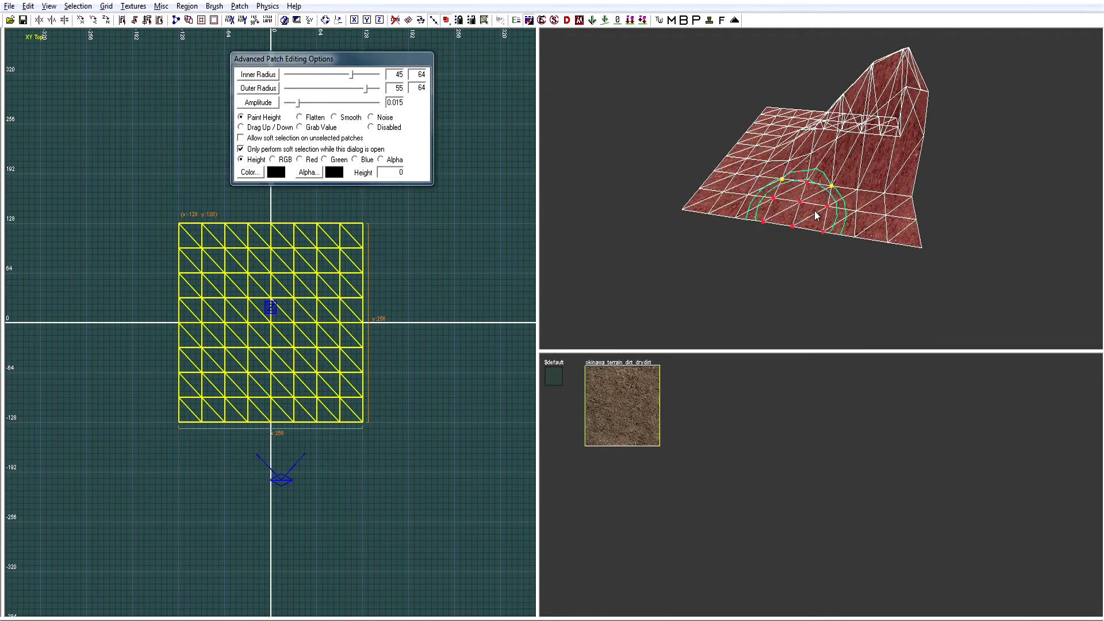
{"action": "left_click_drag", "start_coordinate": [832, 153], "coordinate": [872, 75]}
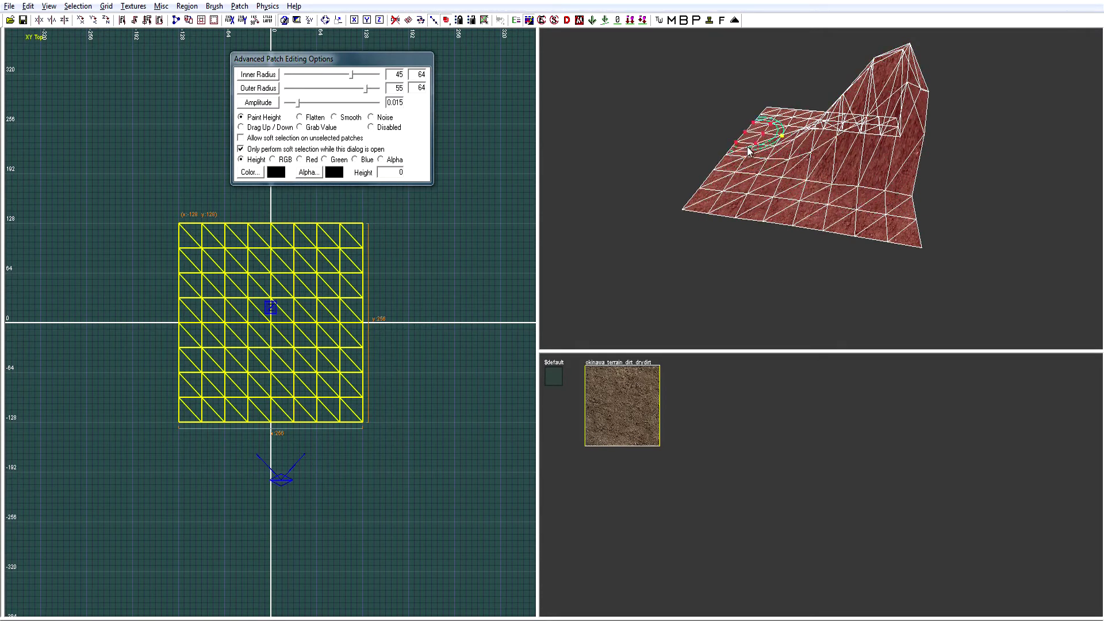
{"action": "right_click_drag", "start_coordinate": [812, 229], "coordinate": [813, 229]}
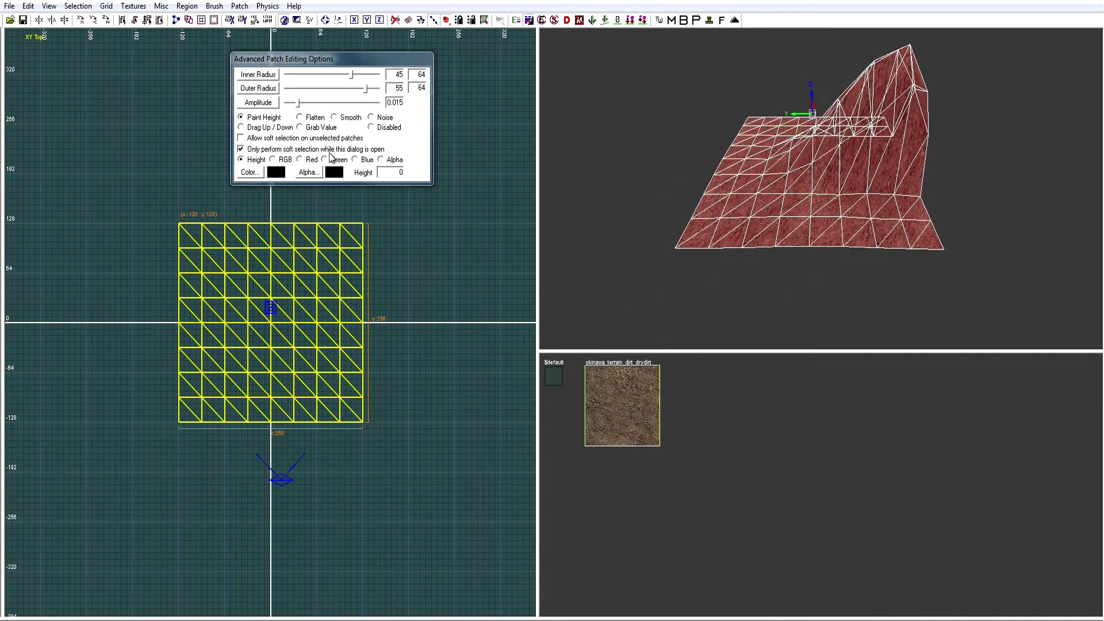
Step: Flatten the painted hill by brushing over it in Flatten mode
{"action": "left_click", "coordinate": [305, 120]}
{"action": "mouse_move", "coordinate": [845, 184]}
{"action": "right_mouse_down"}
{"action": "mouse_move", "coordinate": [884, 129]}
{"action": "mouse_move", "coordinate": [846, 191]}
{"action": "right_mouse_up"}
{"action": "mouse_move", "coordinate": [847, 192]}
{"action": "left_mouse_down"}
{"action": "mouse_move", "coordinate": [870, 177]}
{"action": "mouse_move", "coordinate": [719, 253]}
{"action": "mouse_move", "coordinate": [769, 295]}
{"action": "mouse_move", "coordinate": [687, 284]}
{"action": "mouse_move", "coordinate": [721, 173]}
{"action": "mouse_move", "coordinate": [838, 162]}
{"action": "mouse_move", "coordinate": [884, 218]}
{"action": "mouse_move", "coordinate": [793, 187]}
{"action": "mouse_move", "coordinate": [816, 173]}
{"action": "mouse_move", "coordinate": [879, 232]}
{"action": "mouse_move", "coordinate": [833, 186]}
{"action": "mouse_move", "coordinate": [799, 235]}
{"action": "mouse_move", "coordinate": [803, 216]}
{"action": "left_mouse_up"}
{"action": "mouse_move", "coordinate": [804, 216]}
{"action": "right_mouse_down"}
{"action": "mouse_move", "coordinate": [793, 253]}
{"action": "mouse_move", "coordinate": [799, 230]}
{"action": "mouse_move", "coordinate": [776, 221]}
{"action": "mouse_move", "coordinate": [805, 224]}
{"action": "mouse_move", "coordinate": [805, 247]}
{"action": "mouse_move", "coordinate": [797, 210]}
{"action": "right_mouse_up"}
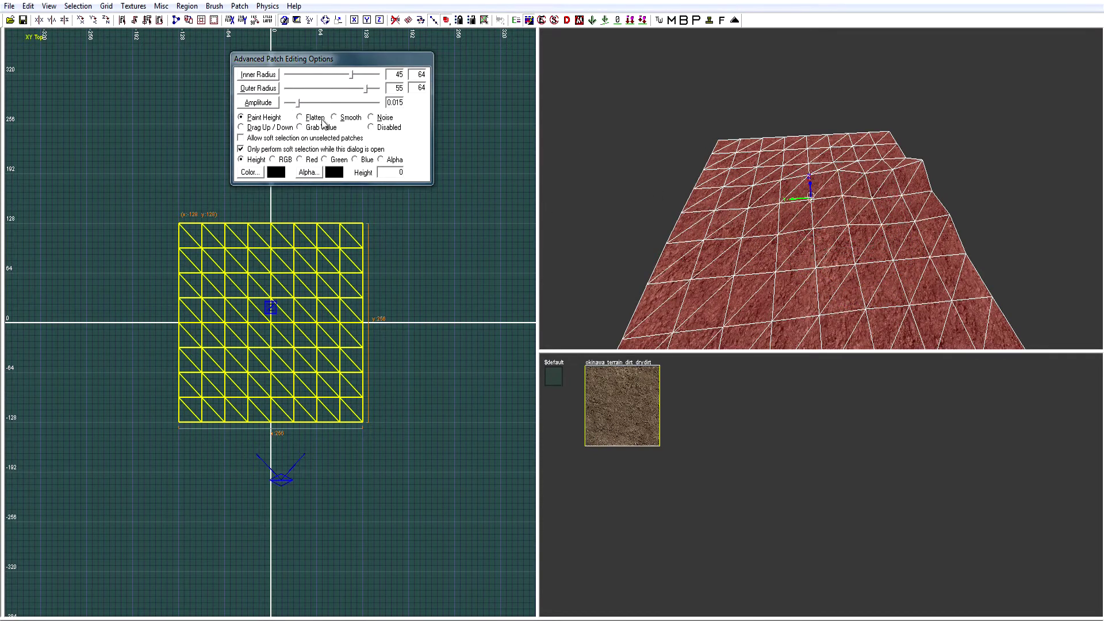
Step: Raise the amplitude to 1.681 and paint new jagged peaks on the patch in Paint Height mode
{"action": "left_click_drag", "start_coordinate": [300, 104], "coordinate": [338, 104]}
{"action": "left_click_drag", "start_coordinate": [801, 192], "coordinate": [797, 205]}
{"action": "mouse_move", "coordinate": [797, 205]}
{"action": "right_mouse_down"}
{"action": "mouse_move", "coordinate": [799, 241]}
{"action": "mouse_move", "coordinate": [851, 253]}
{"action": "mouse_move", "coordinate": [841, 223]}
{"action": "right_mouse_up"}
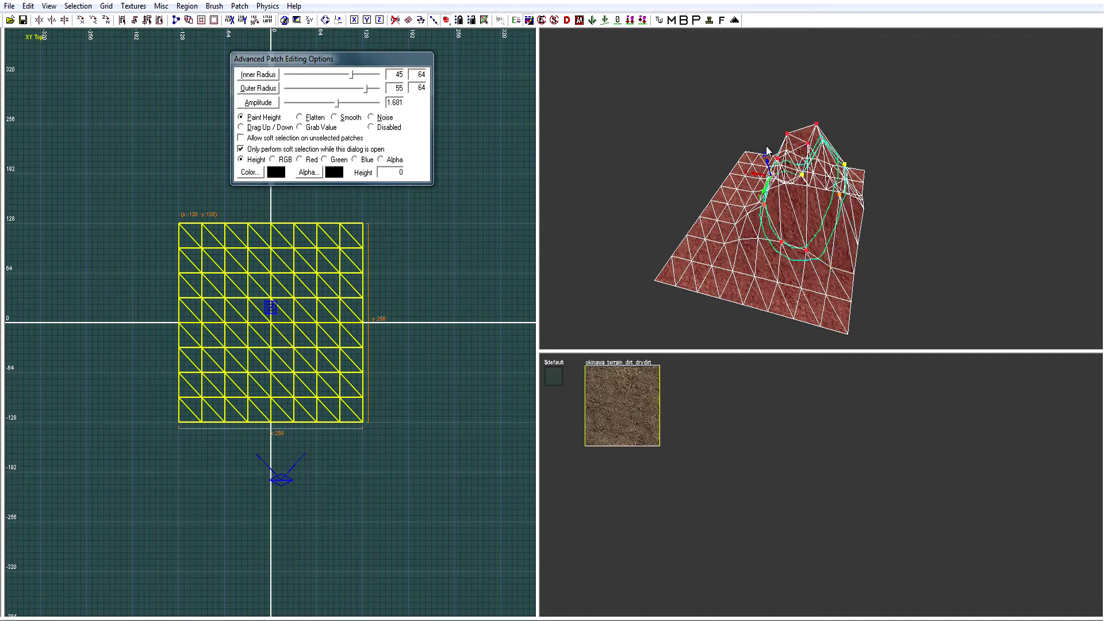
Step: Soften the jagged peaks with the brush in Smooth mode
{"action": "left_click", "coordinate": [336, 117]}
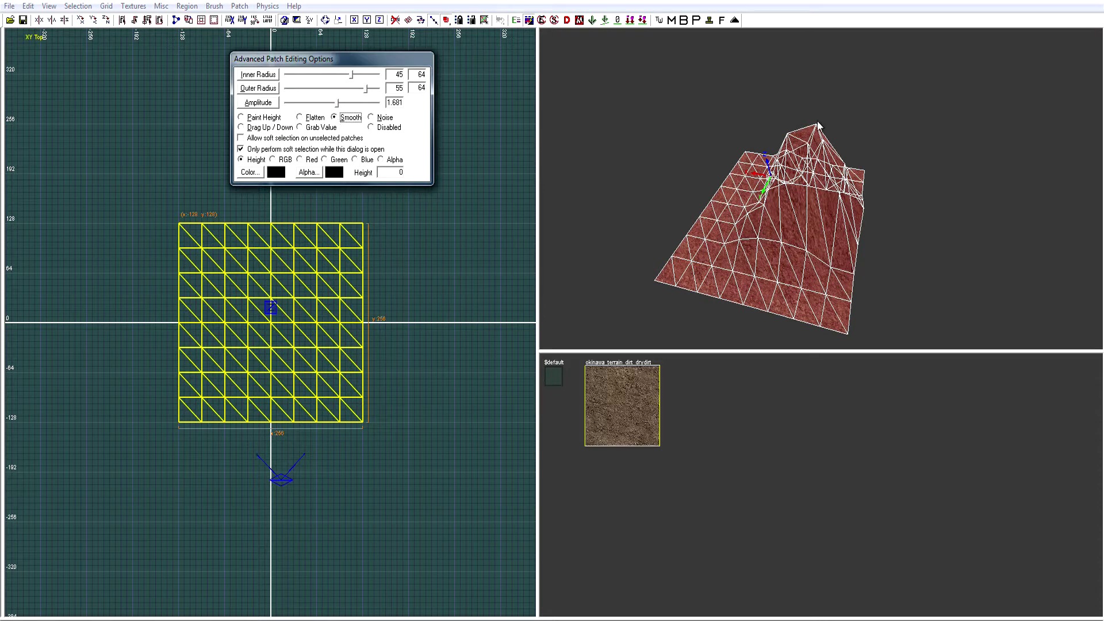
{"action": "left_click", "coordinate": [810, 155]}
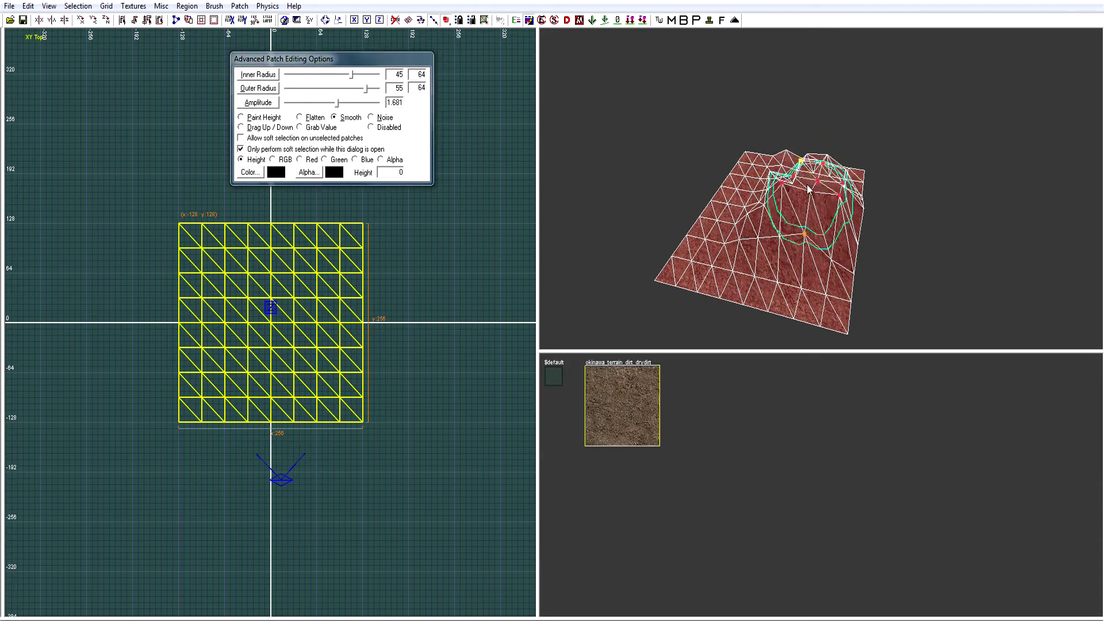
{"action": "mouse_move", "coordinate": [797, 191]}
{"action": "right_mouse_down"}
{"action": "mouse_move", "coordinate": [802, 132]}
{"action": "mouse_move", "coordinate": [806, 244]}
{"action": "right_mouse_up"}
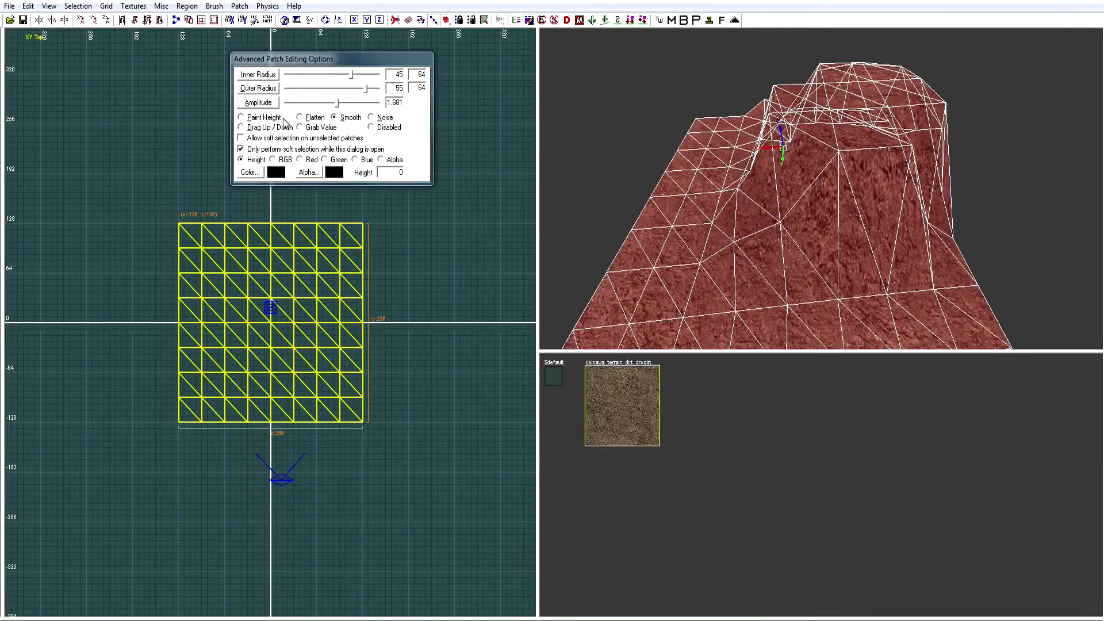
Step: Brush over parts of the smoothed hill in Flatten mode
{"action": "left_click", "coordinate": [299, 117]}
{"action": "left_click", "coordinate": [794, 169]}
{"action": "left_click_drag", "start_coordinate": [762, 148], "coordinate": [783, 157]}
{"action": "right_click_drag", "start_coordinate": [783, 156], "coordinate": [775, 180]}
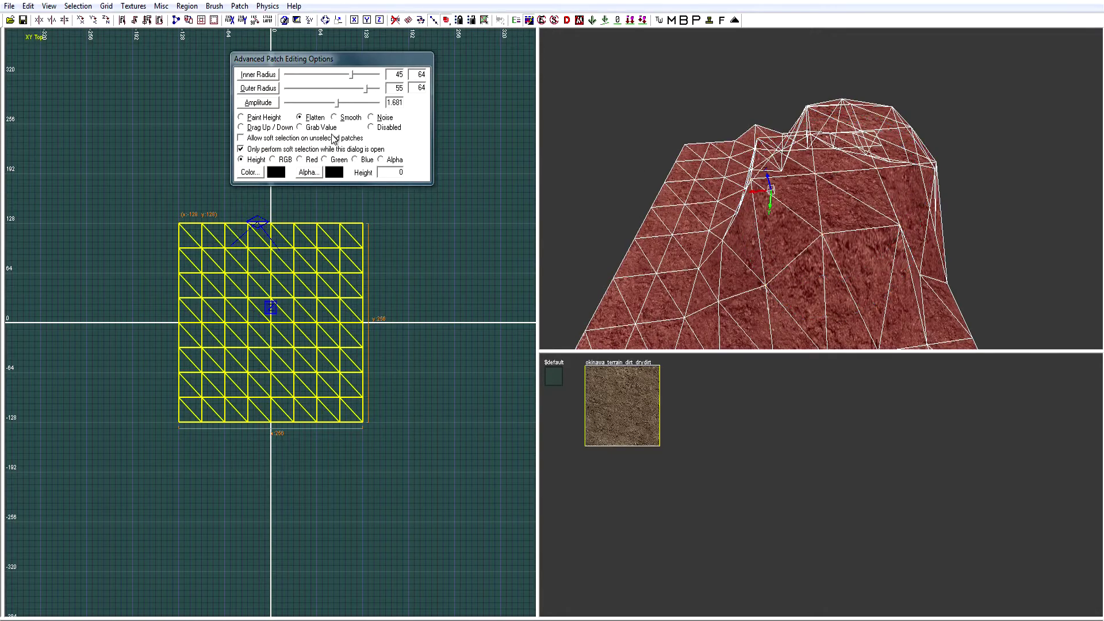
Step: Apply Noise to the hill, try a stronger pass at amplitude 256, and undo that last pass
{"action": "mouse_move", "coordinate": [887, 222]}
{"action": "right_mouse_down"}
{"action": "mouse_move", "coordinate": [888, 248]}
{"action": "mouse_move", "coordinate": [877, 226]}
{"action": "mouse_move", "coordinate": [857, 227]}
{"action": "mouse_move", "coordinate": [851, 243]}
{"action": "right_mouse_up"}
{"action": "left_click", "coordinate": [370, 117]}
{"action": "mouse_move", "coordinate": [763, 216]}
{"action": "left_mouse_down"}
{"action": "mouse_move", "coordinate": [842, 197]}
{"action": "mouse_move", "coordinate": [736, 179]}
{"action": "mouse_move", "coordinate": [753, 145]}
{"action": "mouse_move", "coordinate": [906, 234]}
{"action": "mouse_move", "coordinate": [887, 136]}
{"action": "mouse_move", "coordinate": [828, 161]}
{"action": "mouse_move", "coordinate": [793, 150]}
{"action": "mouse_move", "coordinate": [754, 173]}
{"action": "mouse_move", "coordinate": [764, 242]}
{"action": "mouse_move", "coordinate": [898, 265]}
{"action": "left_mouse_up"}
{"action": "left_click", "coordinate": [335, 103]}
{"action": "left_click_drag", "start_coordinate": [321, 103], "coordinate": [417, 103]}
{"action": "mouse_move", "coordinate": [796, 202]}
{"action": "left_mouse_down"}
{"action": "mouse_move", "coordinate": [756, 197]}
{"action": "mouse_move", "coordinate": [885, 237]}
{"action": "left_mouse_up"}
{"action": "right_click_drag", "start_coordinate": [885, 237], "coordinate": [883, 201]}
{"action": "key", "text": "ctrl+z"}
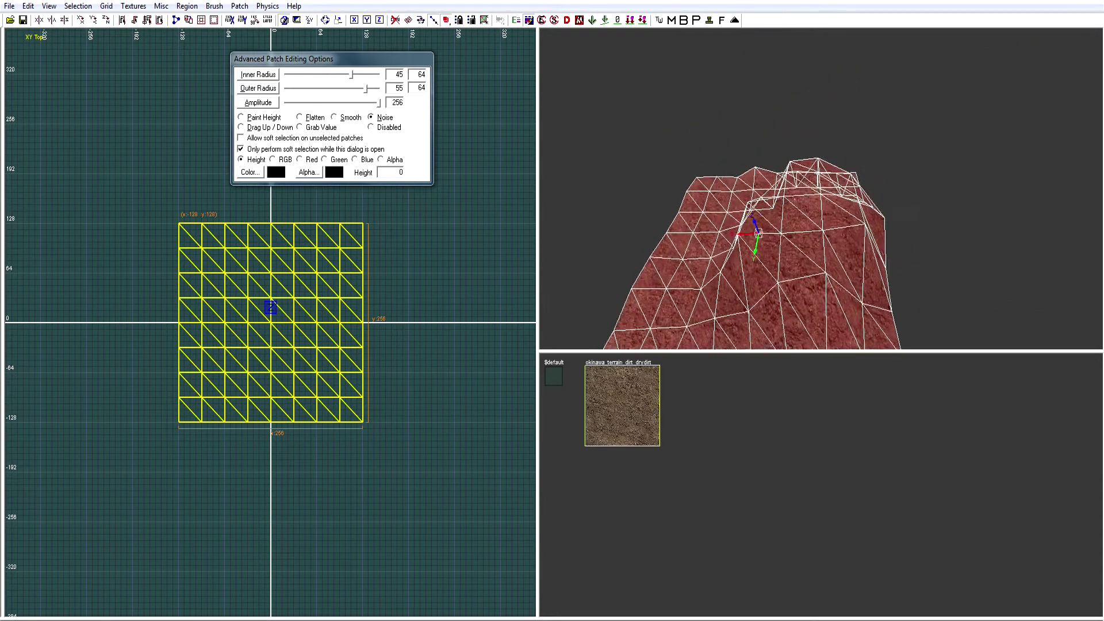
Step: Flatten the whole patch back to an even surface in Flatten mode
{"action": "right_click_drag", "start_coordinate": [885, 273], "coordinate": [890, 264]}
{"action": "left_click", "coordinate": [299, 117]}
{"action": "mouse_move", "coordinate": [733, 146]}
{"action": "right_mouse_down"}
{"action": "mouse_move", "coordinate": [736, 173]}
{"action": "mouse_move", "coordinate": [765, 154]}
{"action": "right_mouse_up"}
{"action": "mouse_move", "coordinate": [765, 154]}
{"action": "left_mouse_down"}
{"action": "mouse_move", "coordinate": [802, 154]}
{"action": "mouse_move", "coordinate": [788, 178]}
{"action": "mouse_move", "coordinate": [801, 234]}
{"action": "mouse_move", "coordinate": [760, 189]}
{"action": "mouse_move", "coordinate": [702, 209]}
{"action": "mouse_move", "coordinate": [719, 222]}
{"action": "left_mouse_up"}
{"action": "right_click_drag", "start_coordinate": [809, 162], "coordinate": [785, 160]}
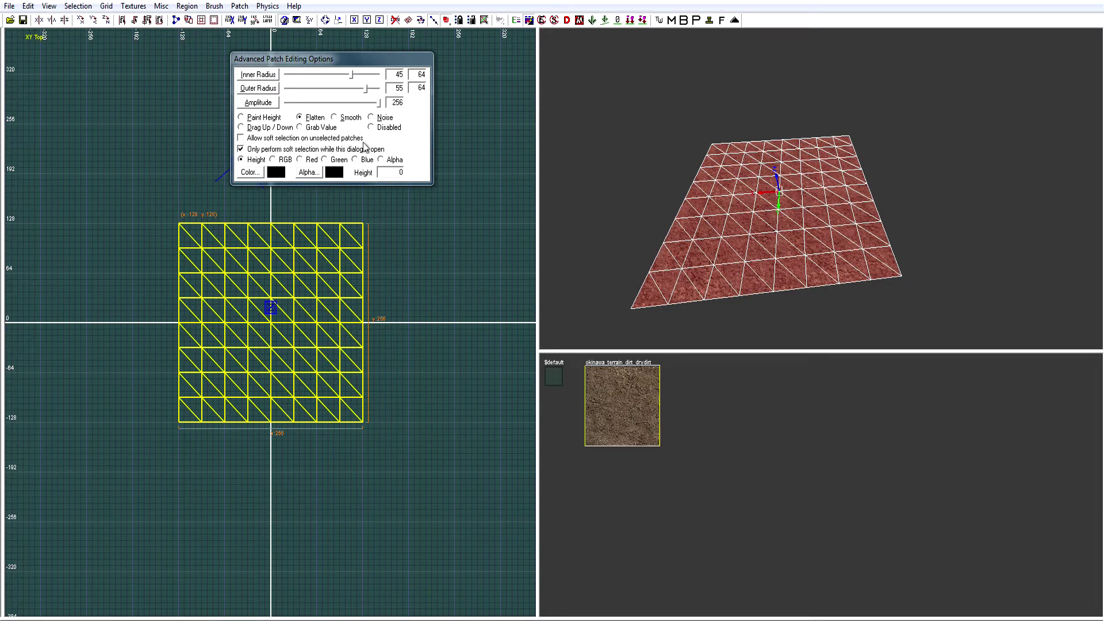
Step: Close the Advanced Patch Editing Options, duplicate the patch and move the copy 256 units along X, edge to edge with the original
{"action": "scroll", "coordinate": [742, 186], "scroll_direction": "up", "scroll_amount": 2}
{"action": "scroll", "coordinate": [743, 186], "scroll_direction": "down", "scroll_amount": 2}
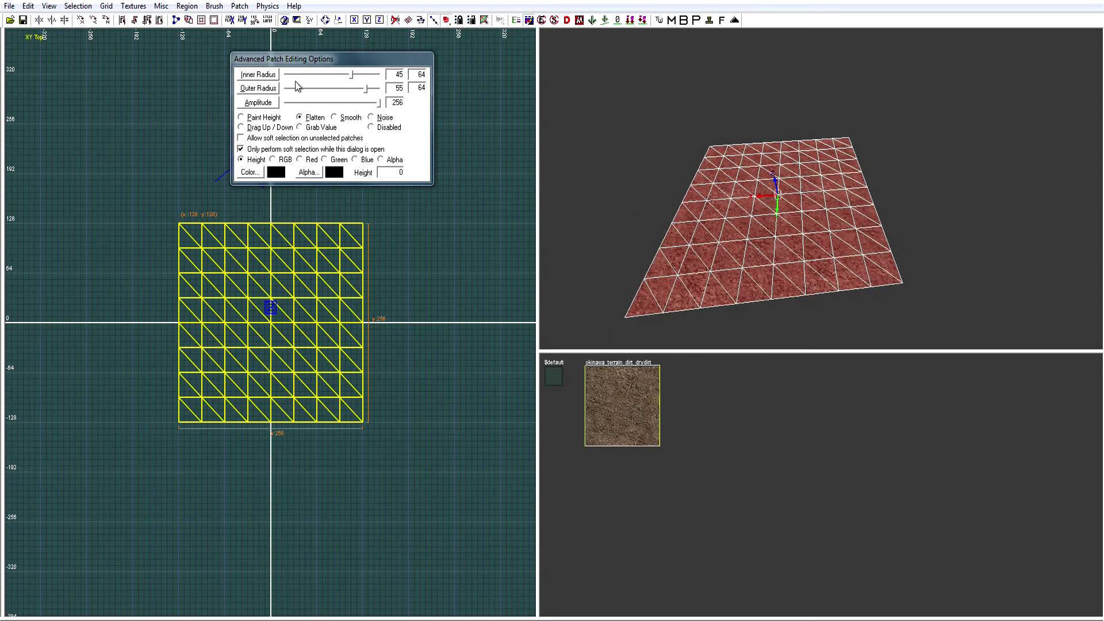
{"action": "key", "text": "y"}
{"action": "right_click_drag", "start_coordinate": [773, 141], "coordinate": [774, 144]}
{"action": "key", "text": "space"}
{"action": "left_click_drag", "start_coordinate": [320, 253], "coordinate": [504, 259]}
{"action": "key", "text": "Escape"}
Step: Select only the original patch, reopen the Advanced Patch Editing Options and allow soft selection on unselected patches
{"action": "left_click", "coordinate": [768, 191], "text": "shift"}
{"action": "right_click_drag", "start_coordinate": [767, 191], "coordinate": [775, 202]}
{"action": "key", "text": "y"}
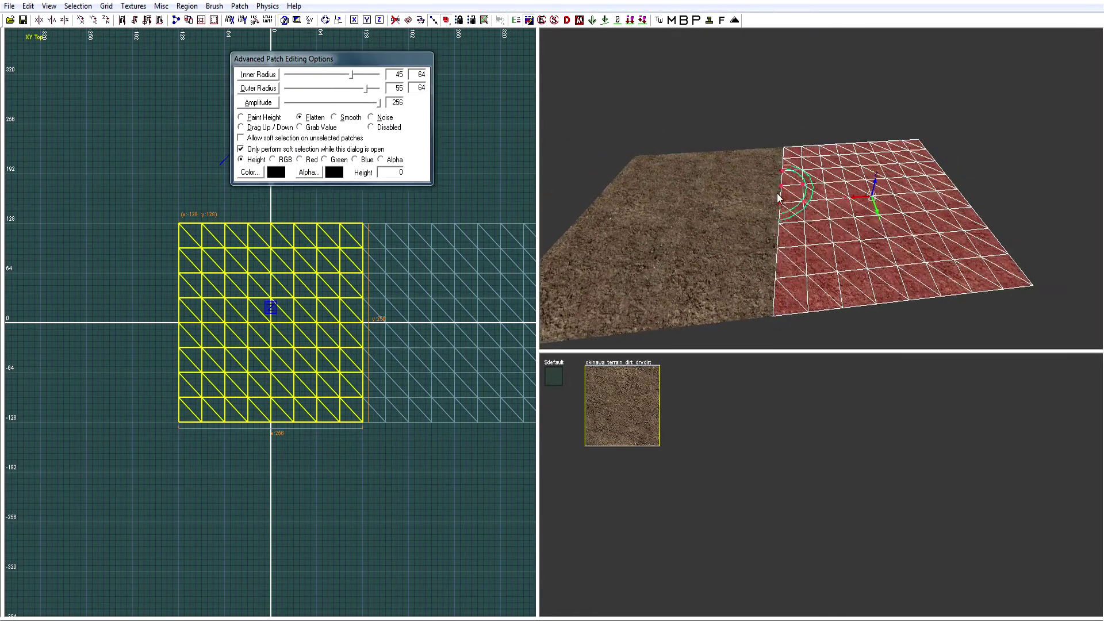
{"action": "left_click", "coordinate": [254, 139]}
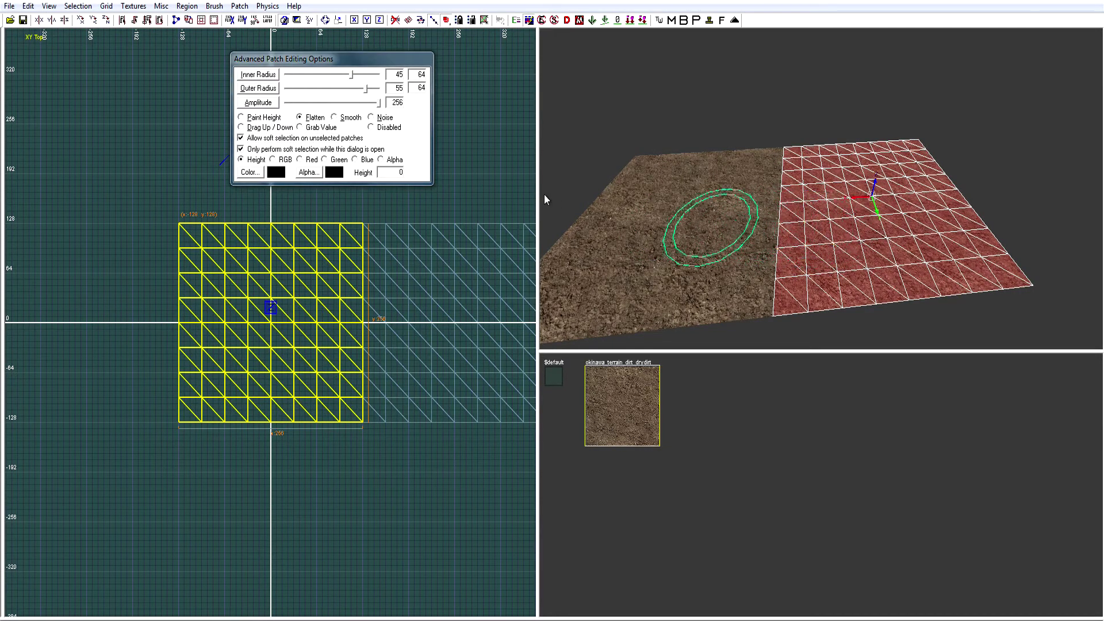
Step: Set the amplitude to 0.707 and paint a hill across both patches in Paint Height mode
{"action": "left_click_drag", "start_coordinate": [379, 103], "coordinate": [330, 109]}
{"action": "left_click", "coordinate": [240, 117]}
{"action": "mouse_move", "coordinate": [801, 234]}
{"action": "left_mouse_down"}
{"action": "mouse_move", "coordinate": [656, 224]}
{"action": "mouse_move", "coordinate": [668, 189]}
{"action": "mouse_move", "coordinate": [698, 174]}
{"action": "left_mouse_up"}
{"action": "mouse_move", "coordinate": [698, 174]}
{"action": "right_mouse_down"}
{"action": "mouse_move", "coordinate": [724, 190]}
{"action": "mouse_move", "coordinate": [699, 193]}
{"action": "mouse_move", "coordinate": [754, 215]}
{"action": "right_mouse_up"}
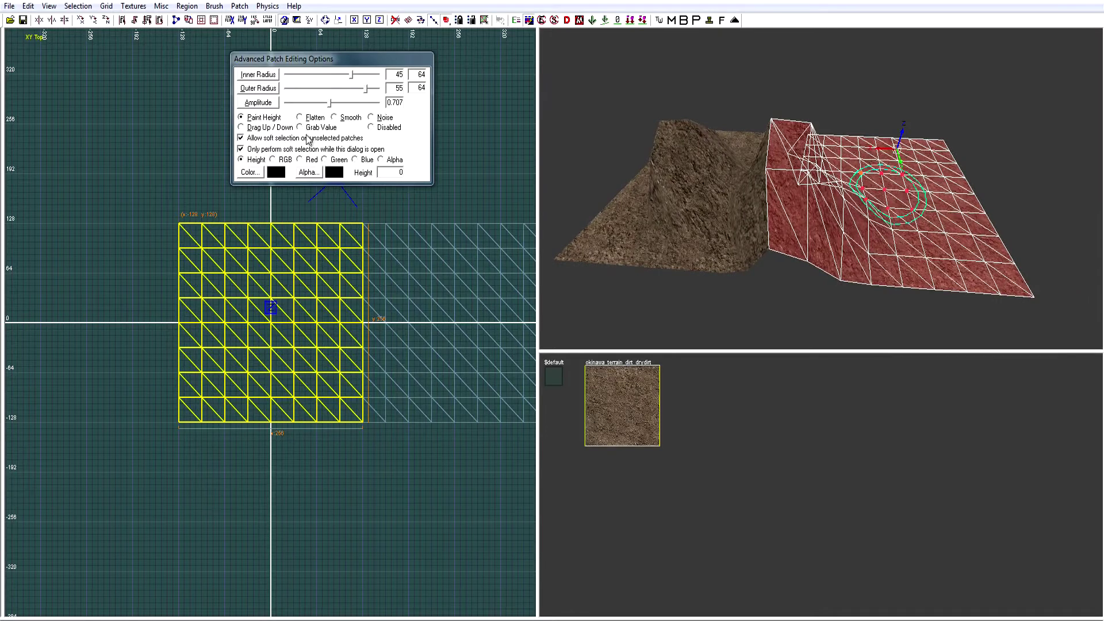
Step: Disallow soft selection on unselected patches and paint additional height on the original patch only
{"action": "left_click", "coordinate": [260, 140]}
{"action": "right_click_drag", "start_coordinate": [637, 160], "coordinate": [858, 195]}
{"action": "key", "text": "Escape"}
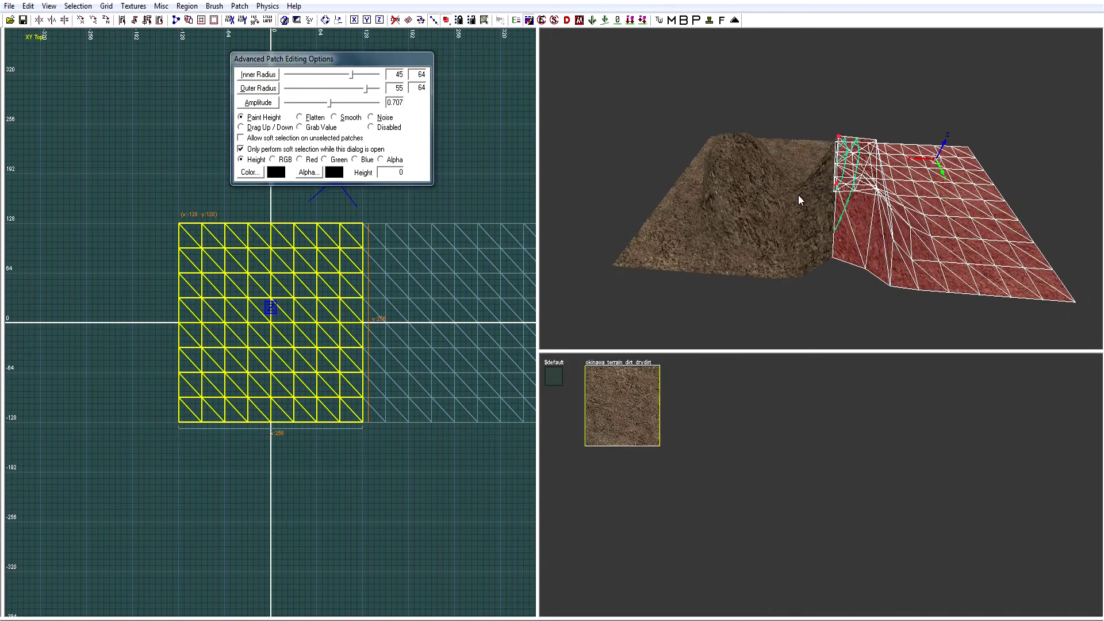
{"action": "left_click", "coordinate": [954, 199], "text": "shift"}
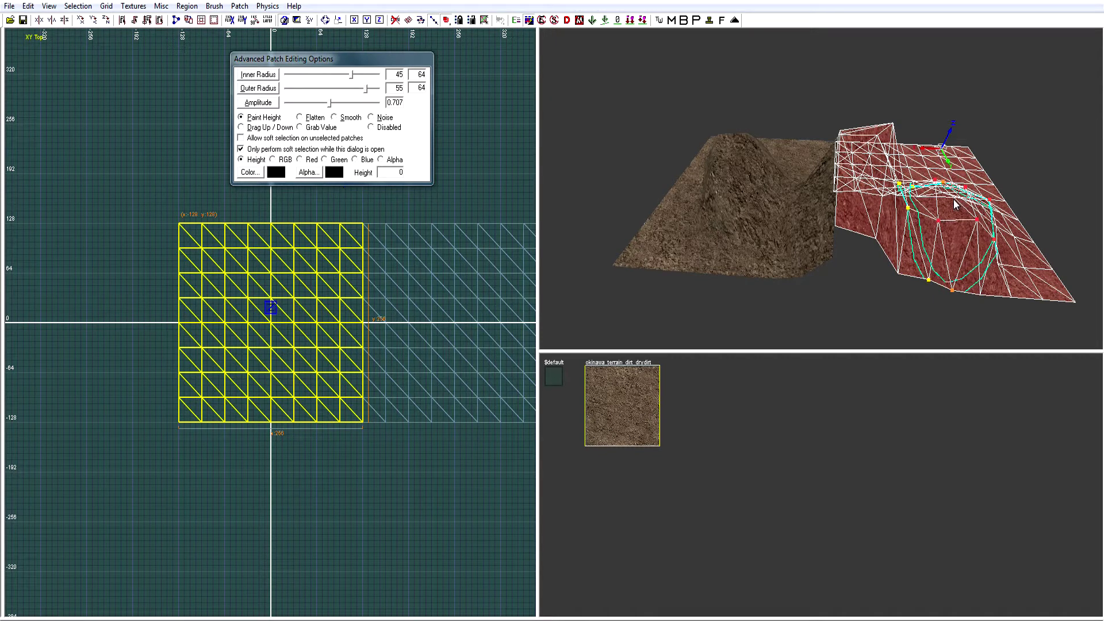
Step: Undo the height painting and the patch duplication back to the single flat patch, and clear the selection
{"action": "right_click_drag", "start_coordinate": [669, 135], "coordinate": [733, 139]}
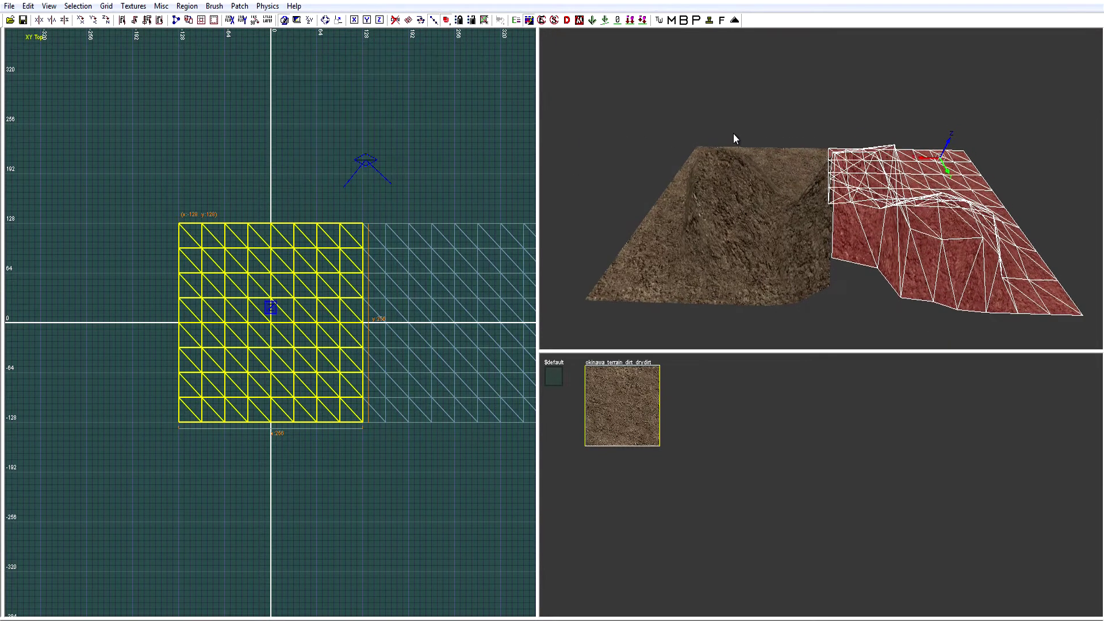
{"action": "key", "text": "ctrl+z"}
{"action": "key", "text": "ctrl+z"}
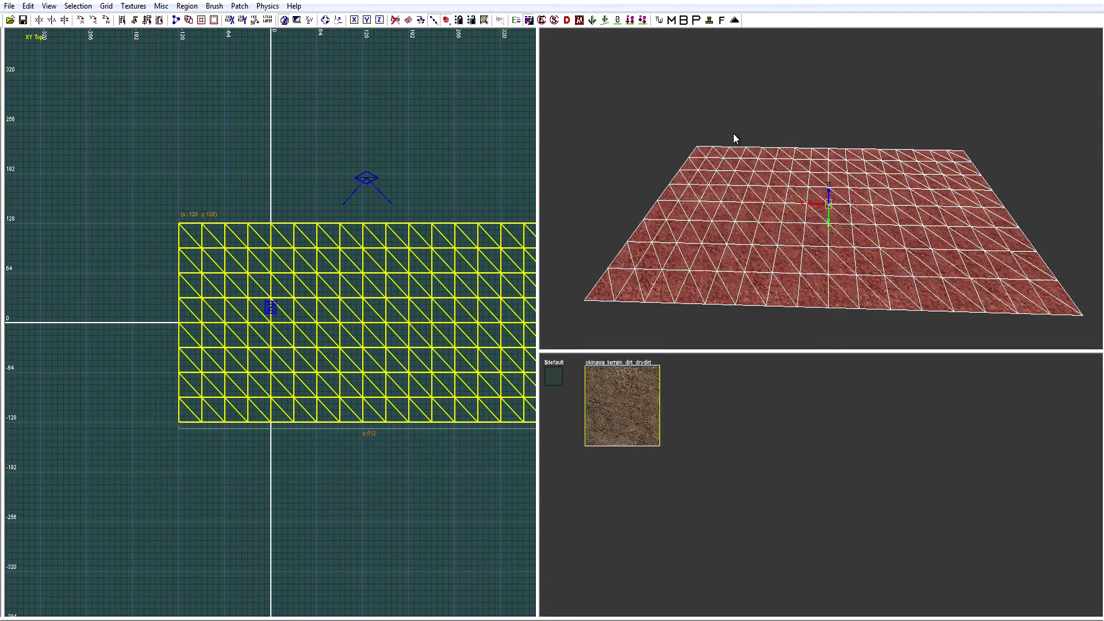
{"action": "key", "text": "ctrl+z"}
{"action": "key", "text": "Escape"}
{"action": "mouse_move", "coordinate": [899, 232]}
{"action": "right_mouse_down"}
{"action": "mouse_move", "coordinate": [977, 232]}
{"action": "mouse_move", "coordinate": [908, 230]}
{"action": "right_mouse_up"}
{"action": "key", "text": "y"}
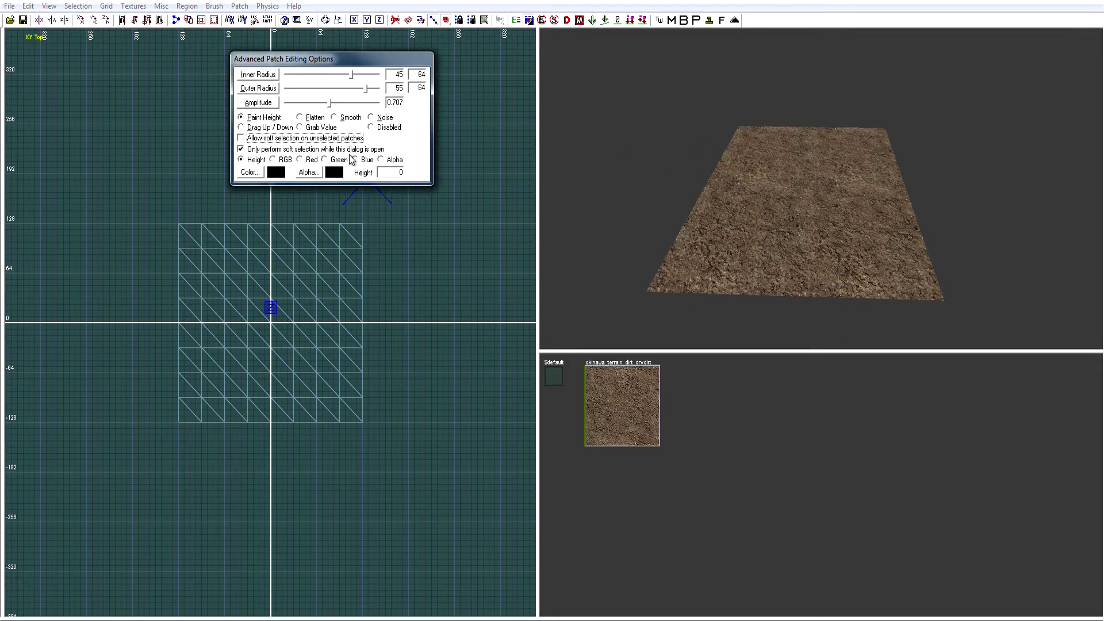
{"action": "mouse_move", "coordinate": [801, 221]}
{"action": "right_mouse_down"}
{"action": "mouse_move", "coordinate": [770, 213]}
{"action": "mouse_move", "coordinate": [822, 198]}
{"action": "mouse_move", "coordinate": [801, 221]}
{"action": "right_mouse_up"}
{"action": "key", "text": "Escape"}
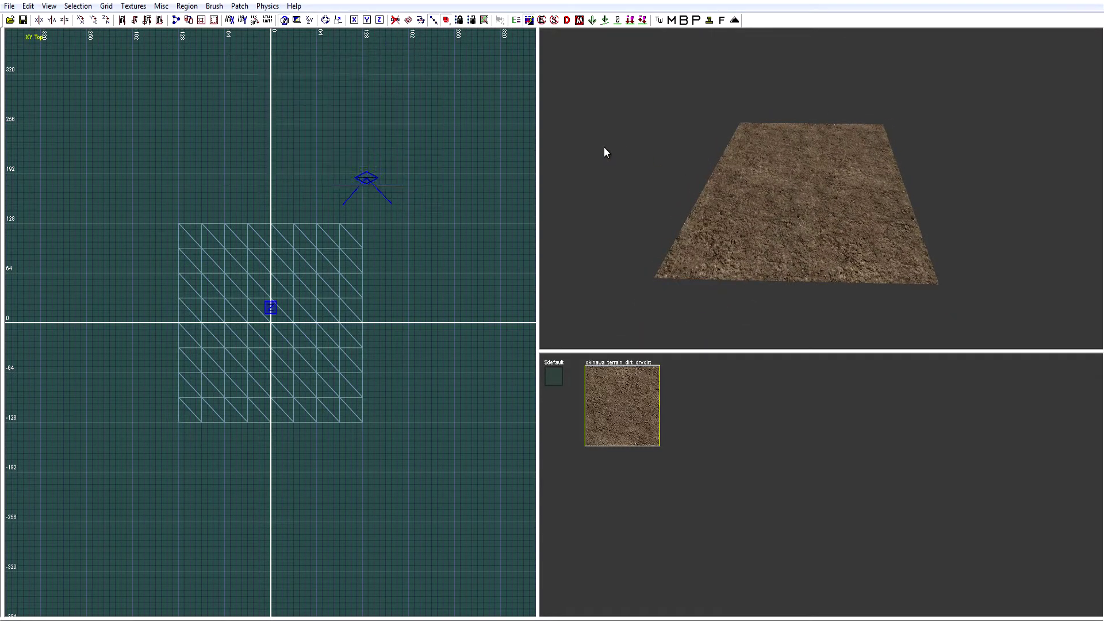
{"action": "key", "text": "shift+t"}
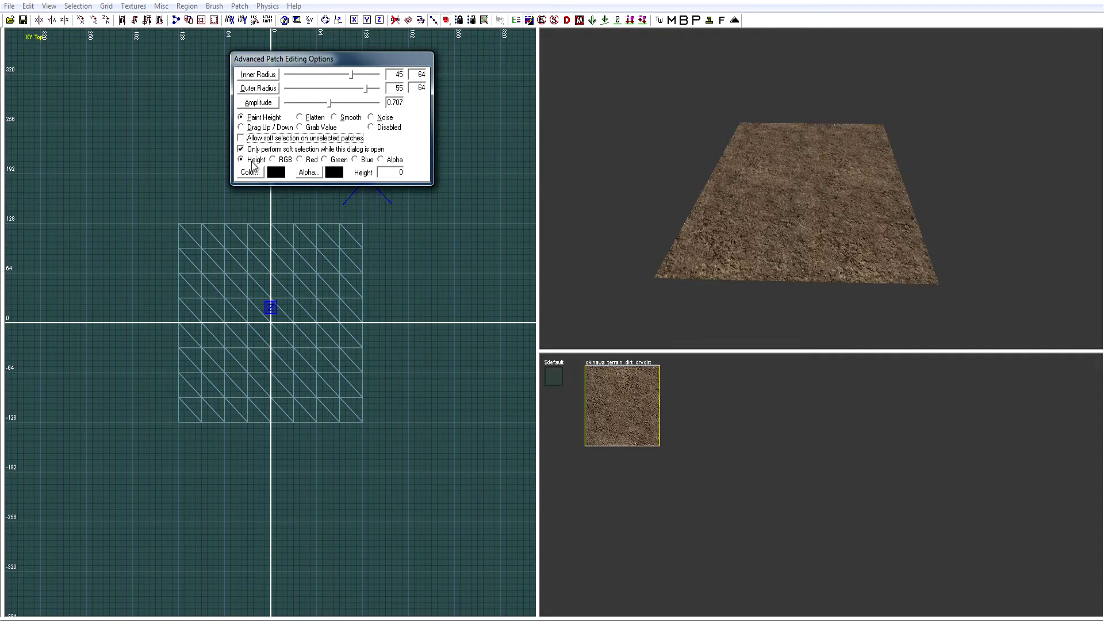
{"action": "right_click_drag", "start_coordinate": [736, 172], "coordinate": [735, 179]}
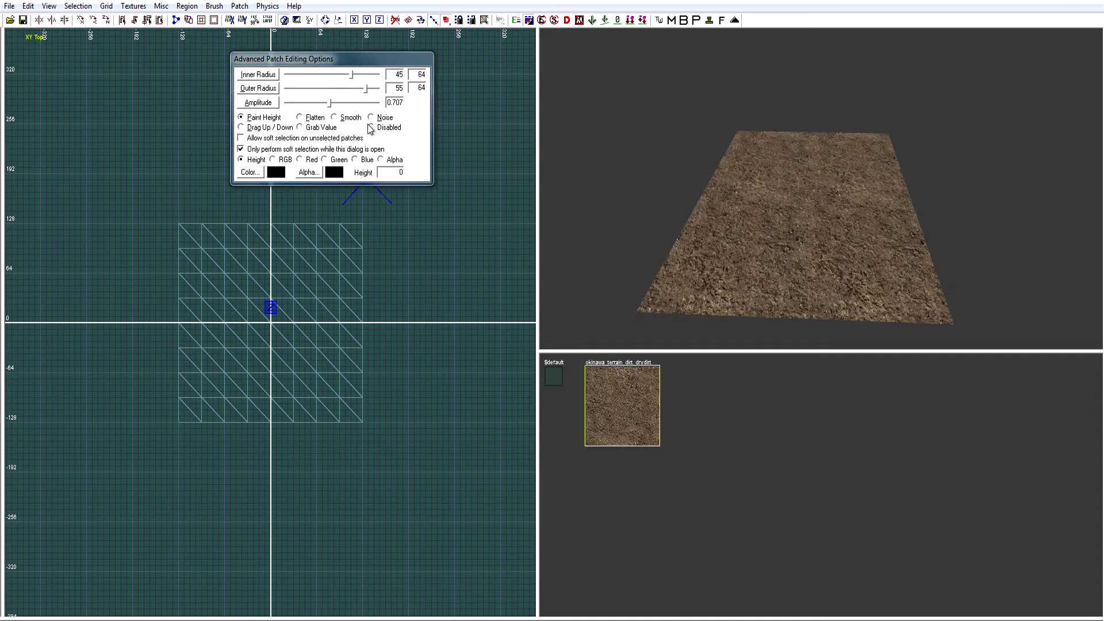
{"action": "right_click_drag", "start_coordinate": [804, 219], "coordinate": [805, 225]}
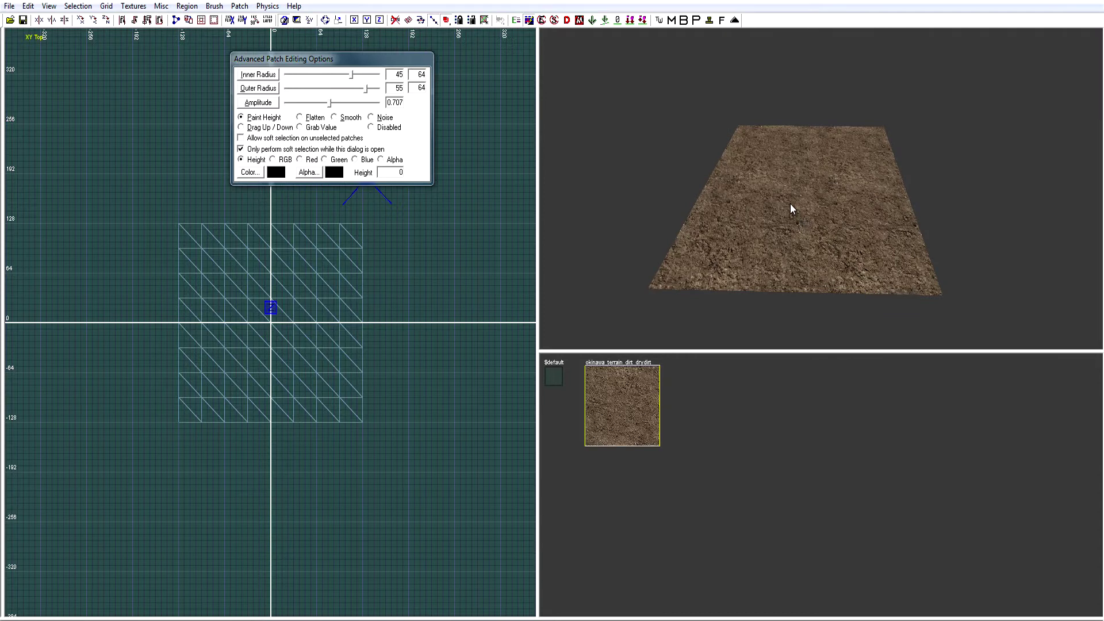
Step: Select the remaining flat patch and bring the Advanced Patch Editing Options back up
{"action": "key", "text": "shift+t"}
{"action": "left_click", "coordinate": [797, 227], "text": "shift"}
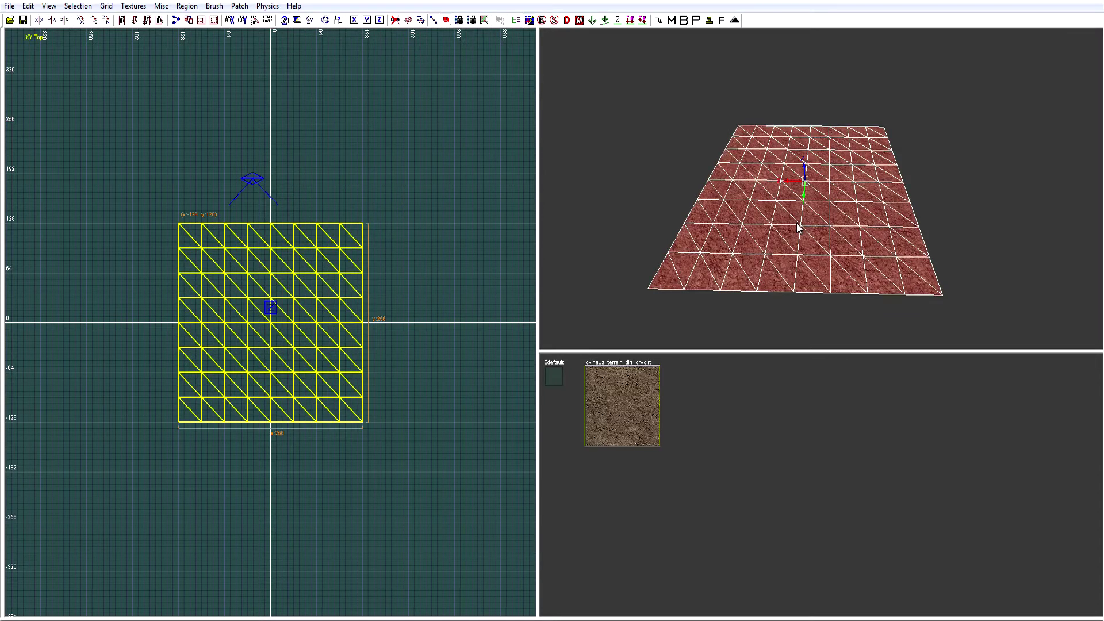
{"action": "key", "text": "shift+t"}
Step: Try painting height near the middle of the patch with its vertices shown, and undo the stroke
{"action": "mouse_move", "coordinate": [797, 226]}
{"action": "right_mouse_down"}
{"action": "mouse_move", "coordinate": [809, 246]}
{"action": "mouse_move", "coordinate": [774, 305]}
{"action": "right_mouse_up"}
{"action": "key", "text": "v"}
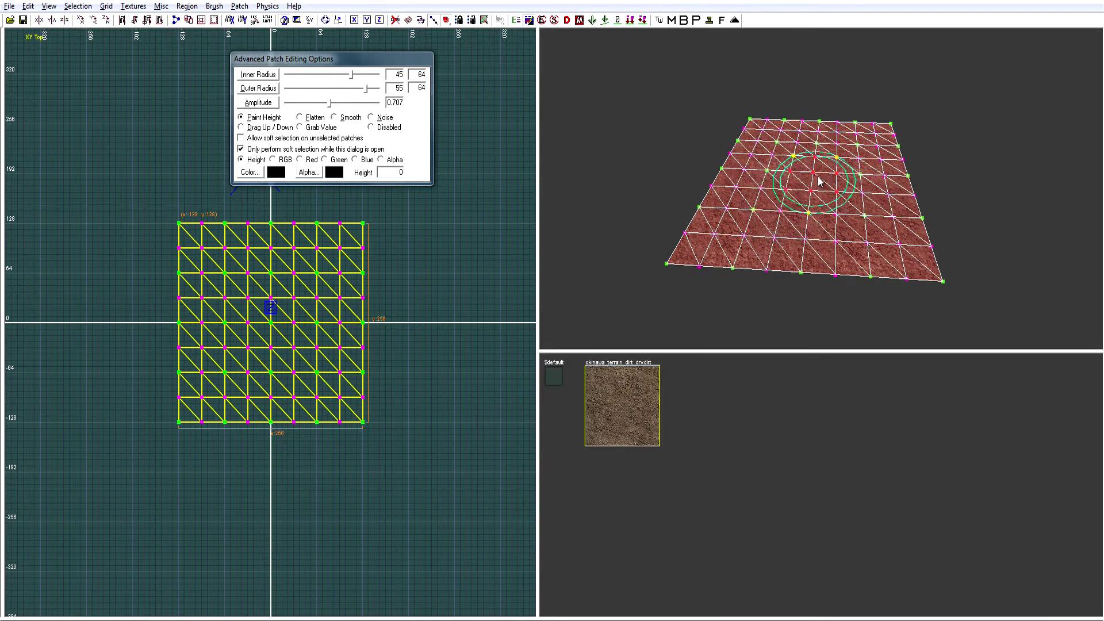
{"action": "mouse_move", "coordinate": [816, 175]}
{"action": "left_mouse_down"}
{"action": "mouse_move", "coordinate": [805, 186]}
{"action": "mouse_move", "coordinate": [836, 153]}
{"action": "left_mouse_up"}
{"action": "key", "text": "ctrl+z"}
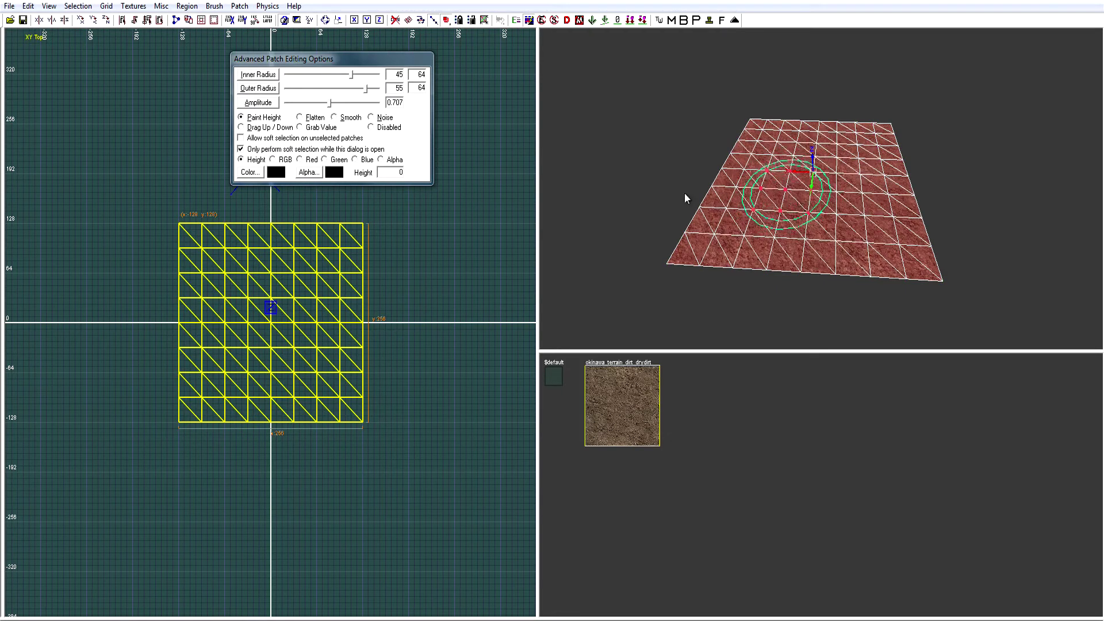
Step: Switch the brush channel to RGB and on to Alpha, and close the Advanced Patch Editing Options
{"action": "left_click", "coordinate": [273, 160]}
{"action": "left_click", "coordinate": [393, 161]}
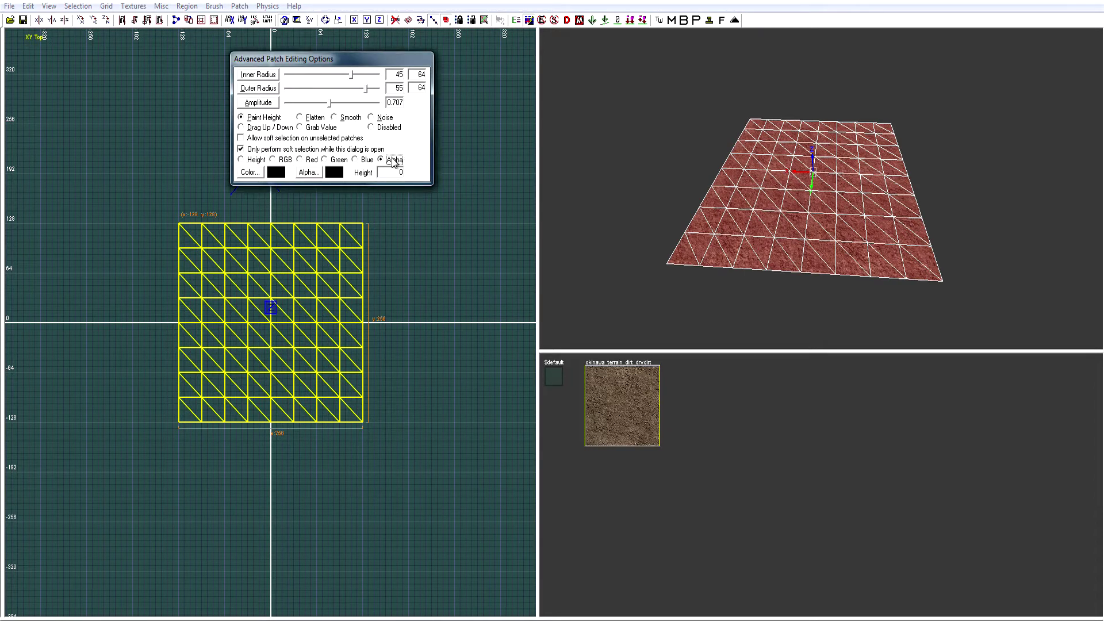
{"action": "right_click_drag", "start_coordinate": [701, 175], "coordinate": [701, 174]}
{"action": "key", "text": "y"}
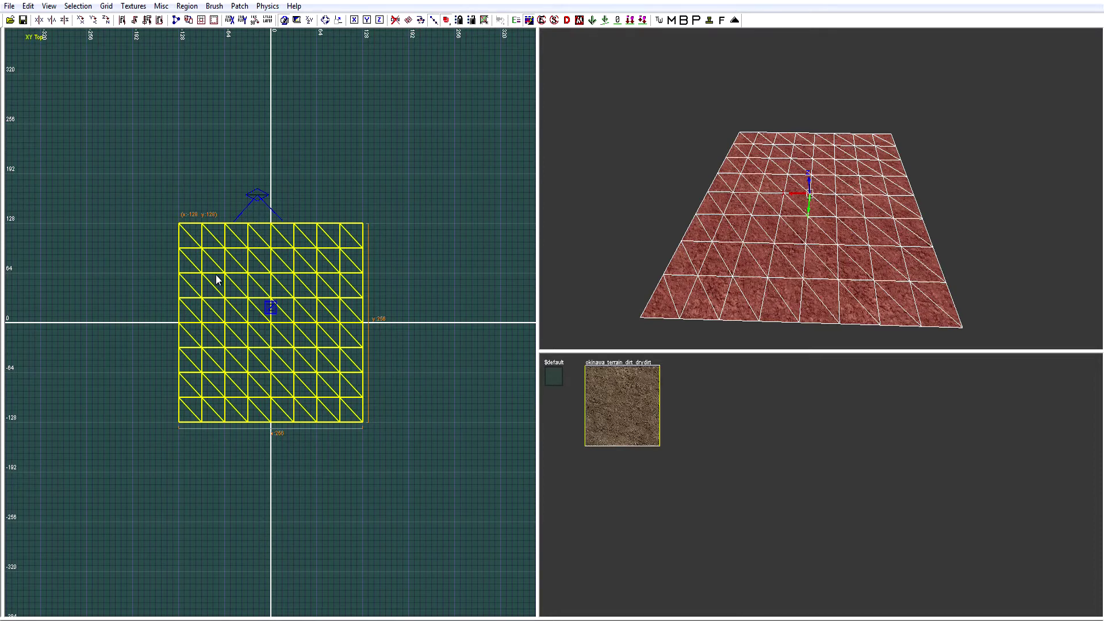
Step: Reopen the Advanced Patch Editing Options, set the amplitude to 0.022 and put the brush on the Height channel
{"action": "scroll", "coordinate": [193, 211], "scroll_direction": "up", "scroll_amount": 5}
{"action": "scroll", "coordinate": [224, 265], "scroll_direction": "down", "scroll_amount": 2}
{"action": "right_click_drag", "start_coordinate": [225, 265], "coordinate": [241, 160]}
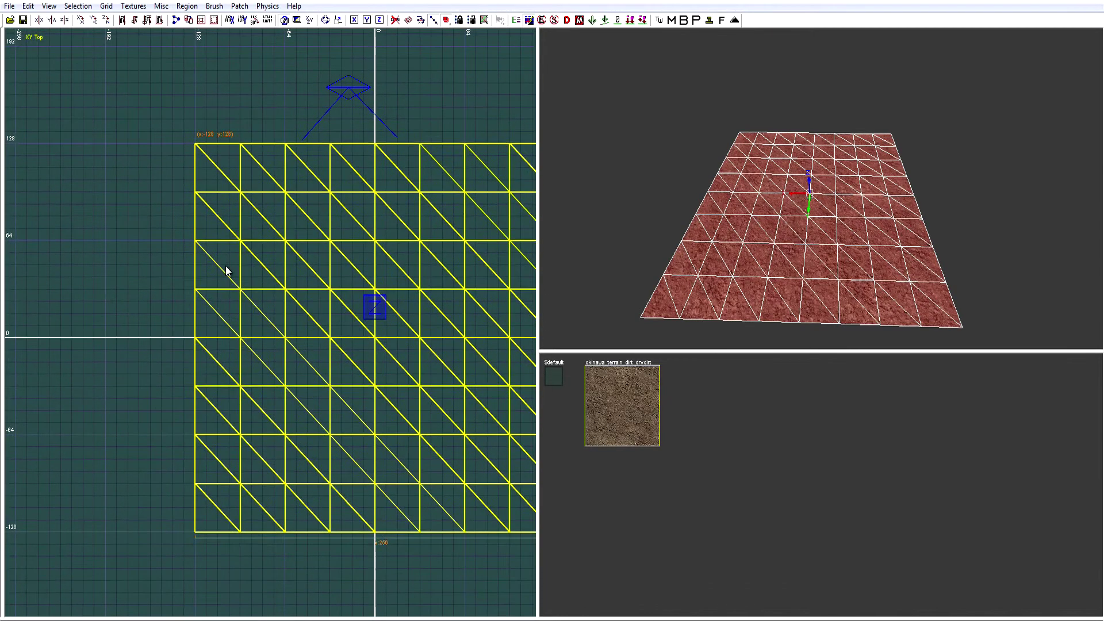
{"action": "key", "text": "y"}
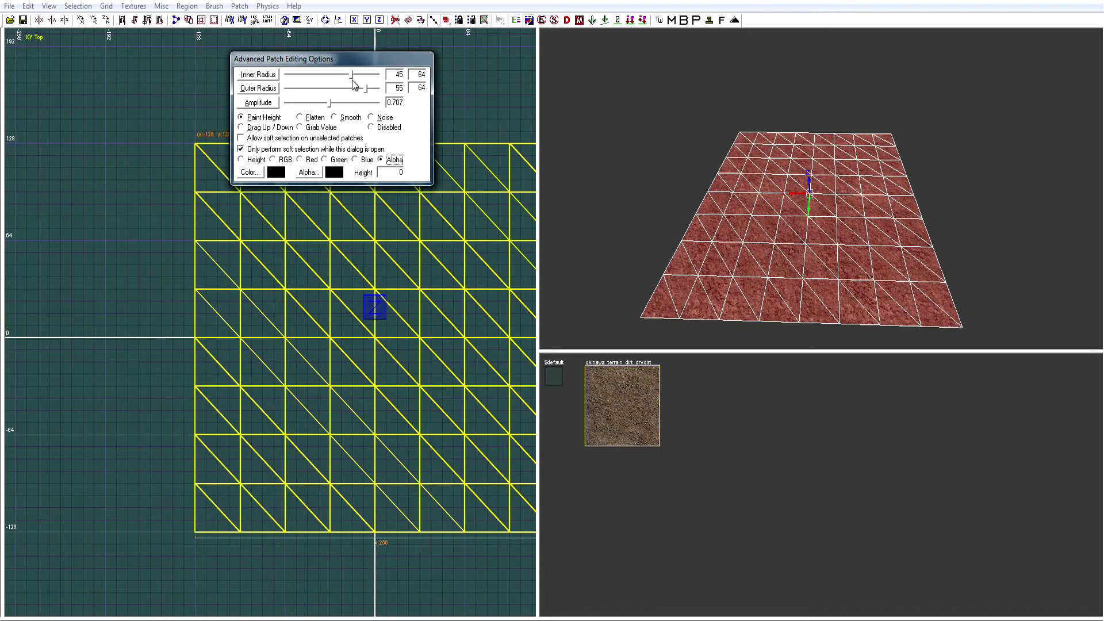
{"action": "left_click_drag", "start_coordinate": [331, 105], "coordinate": [300, 106]}
{"action": "left_click", "coordinate": [253, 161]}
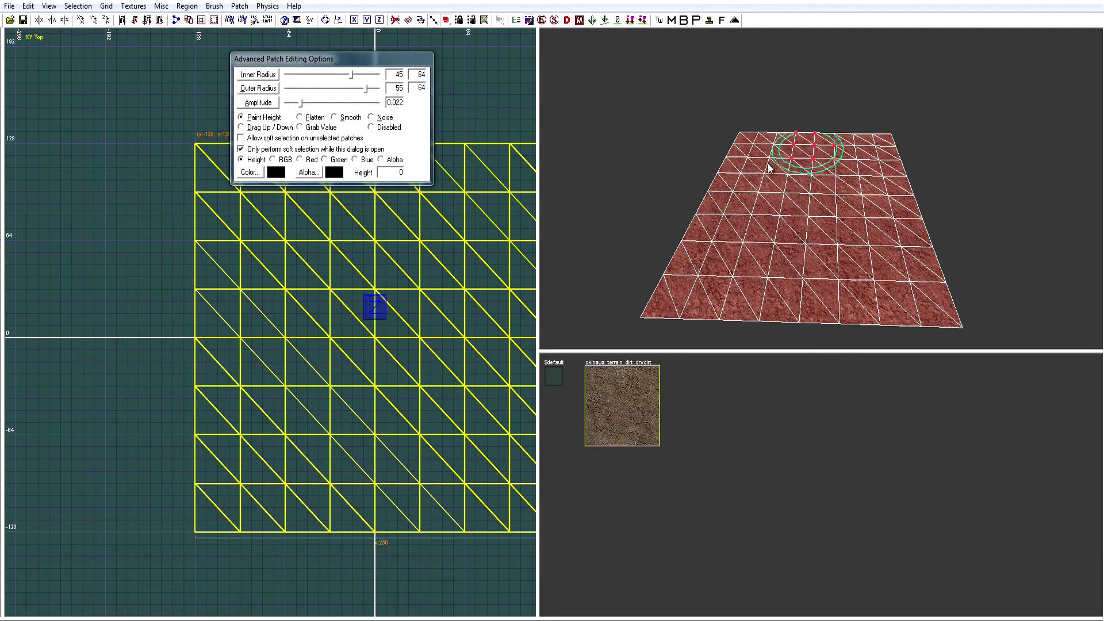
Step: Try painting height on the patch with an amplitude of 2, and undo the stroke
{"action": "left_click_drag", "start_coordinate": [299, 104], "coordinate": [339, 106]}
{"action": "left_click_drag", "start_coordinate": [768, 217], "coordinate": [776, 178]}
{"action": "key", "text": "ctrl+z"}
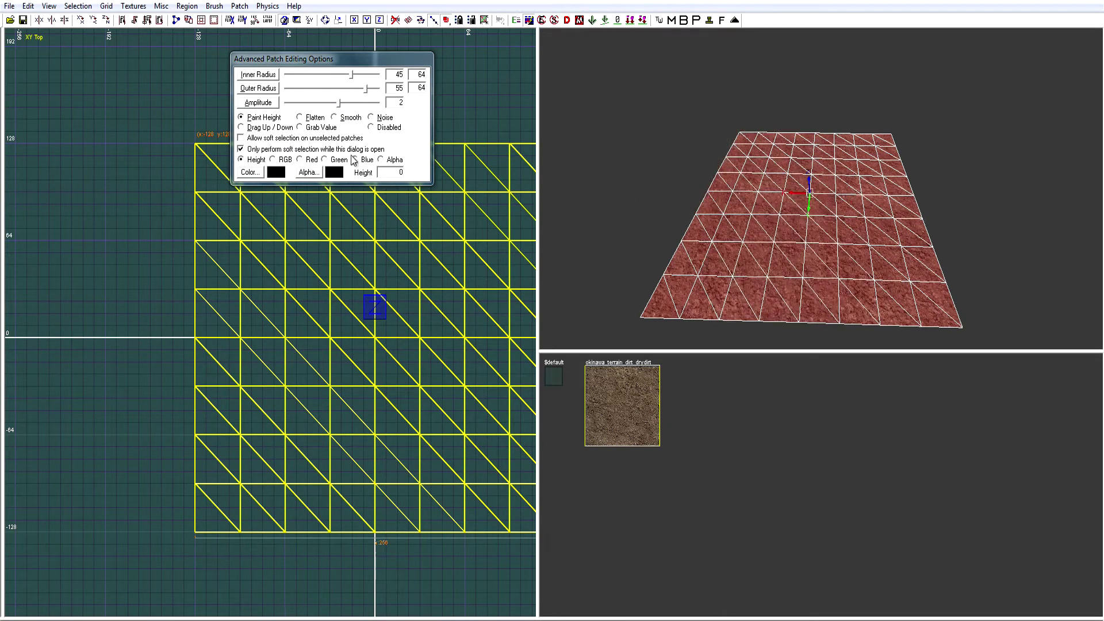
Step: Set the amplitude to 0.25, paint gentle bumps across the patch and close the Advanced Patch Editing Options
{"action": "mouse_move", "coordinate": [338, 106]}
{"action": "left_mouse_down"}
{"action": "mouse_move", "coordinate": [309, 110]}
{"action": "mouse_move", "coordinate": [322, 107]}
{"action": "left_mouse_up"}
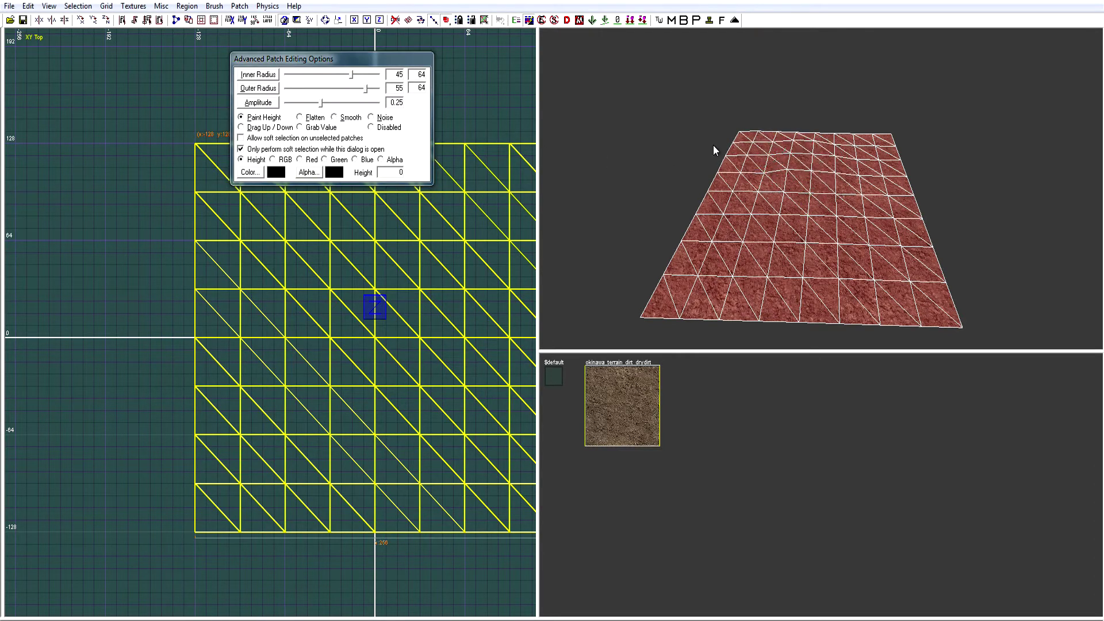
{"action": "mouse_move", "coordinate": [806, 292]}
{"action": "left_mouse_down"}
{"action": "mouse_move", "coordinate": [841, 162]}
{"action": "mouse_move", "coordinate": [776, 228]}
{"action": "mouse_move", "coordinate": [937, 191]}
{"action": "left_mouse_up"}
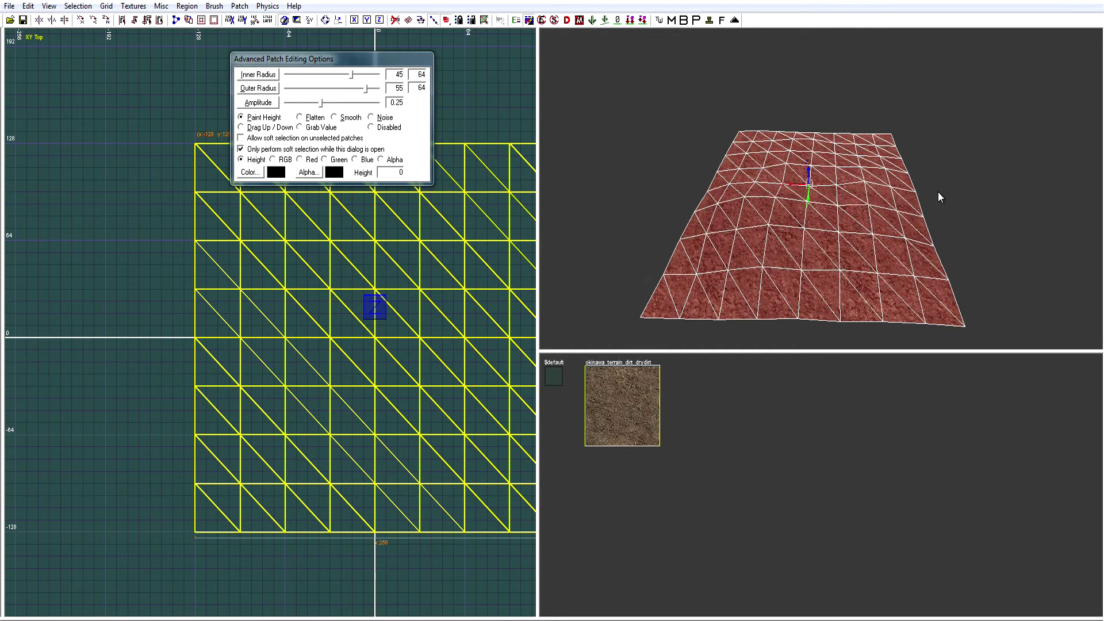
{"action": "key", "text": "y"}
{"action": "right_click_drag", "start_coordinate": [137, 220], "coordinate": [83, 254]}
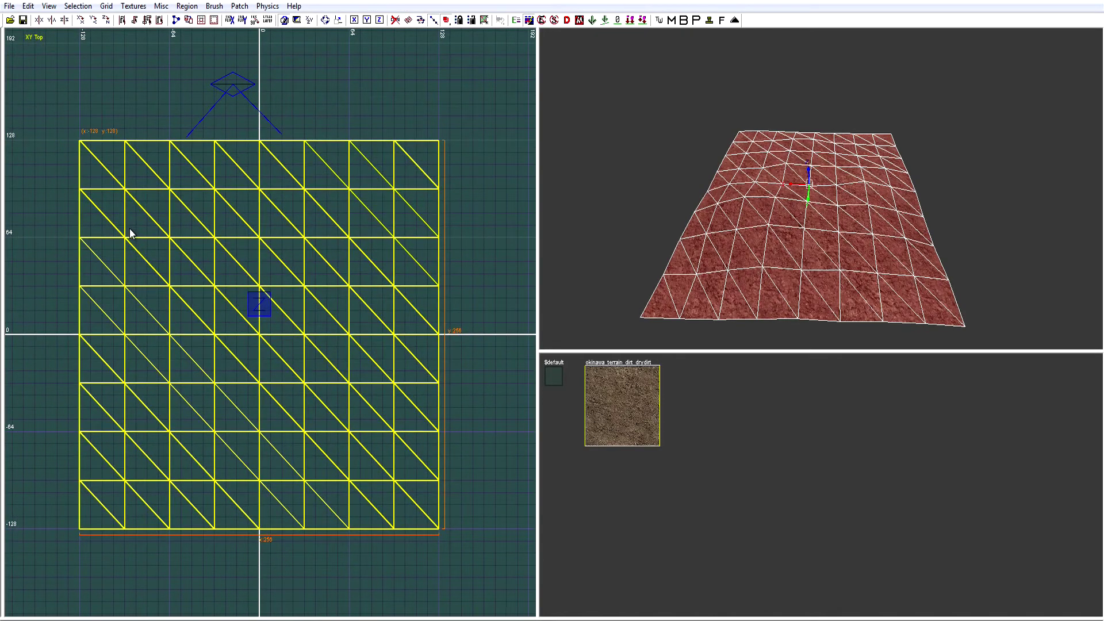
{"action": "key", "text": "space"}
{"action": "mouse_move", "coordinate": [129, 233]}
{"action": "left_mouse_down"}
{"action": "mouse_move", "coordinate": [192, 203]}
{"action": "mouse_move", "coordinate": [298, 263]}
{"action": "mouse_move", "coordinate": [213, 288]}
{"action": "mouse_move", "coordinate": [171, 354]}
{"action": "mouse_move", "coordinate": [126, 206]}
{"action": "mouse_move", "coordinate": [150, 147]}
{"action": "left_mouse_up"}
Step: List the ground usage textures and apply makin_terrain_dirt_packed_blend to the patch
{"action": "left_click", "coordinate": [134, 7]}
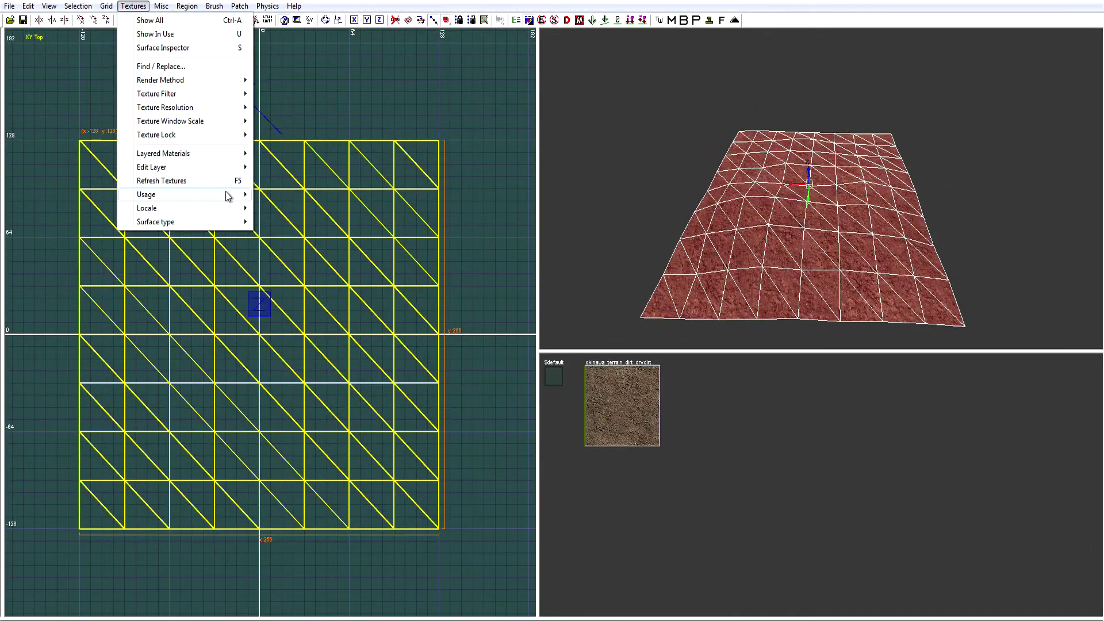
{"action": "mouse_move", "coordinate": [233, 196]}
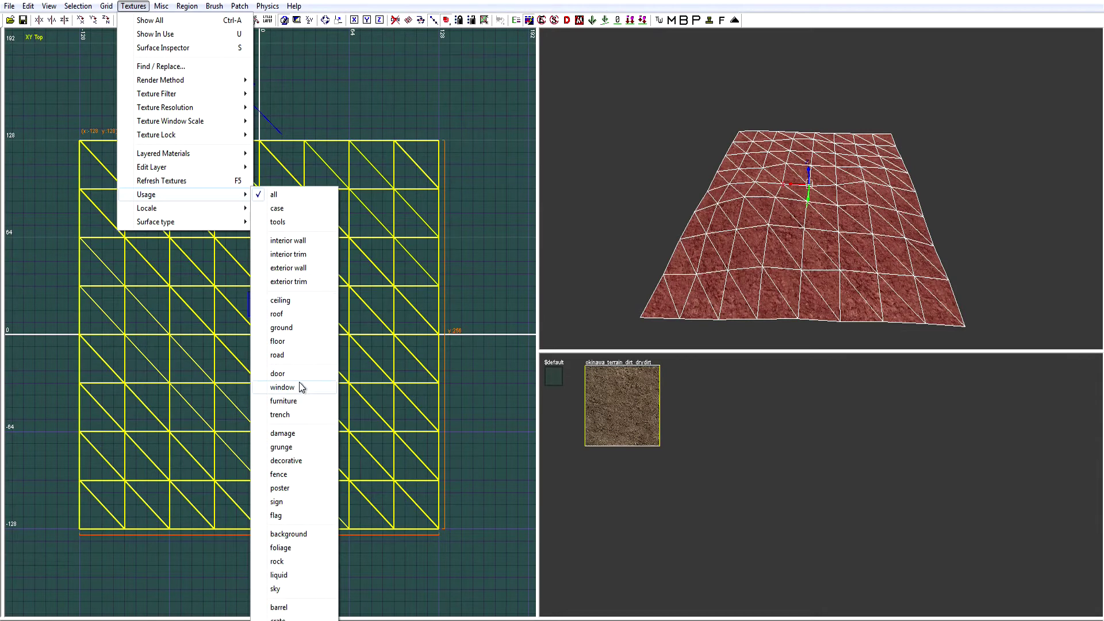
{"action": "left_click", "coordinate": [299, 342]}
{"action": "scroll", "coordinate": [833, 434], "scroll_direction": "down", "scroll_amount": 3}
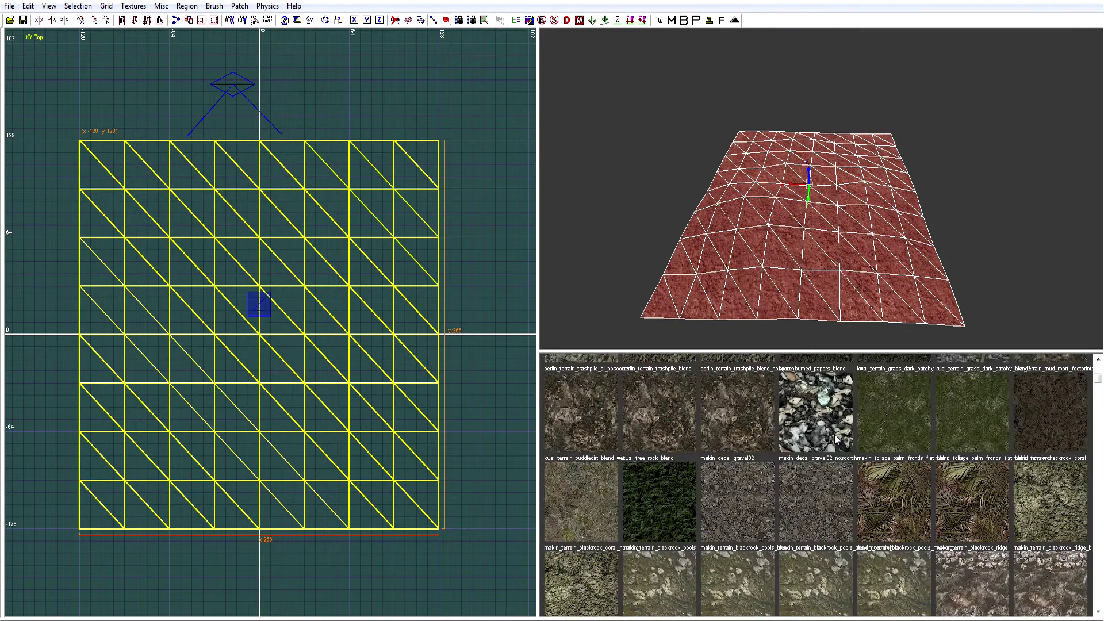
{"action": "scroll", "coordinate": [834, 434], "scroll_direction": "down", "scroll_amount": 3}
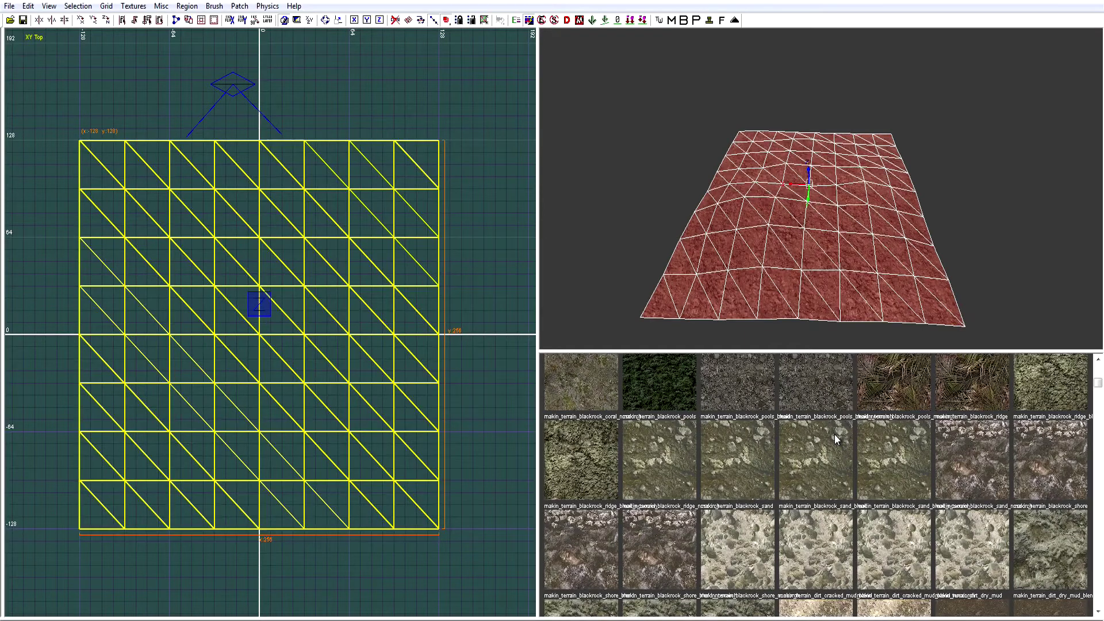
{"action": "scroll", "coordinate": [833, 433], "scroll_direction": "down", "scroll_amount": 5}
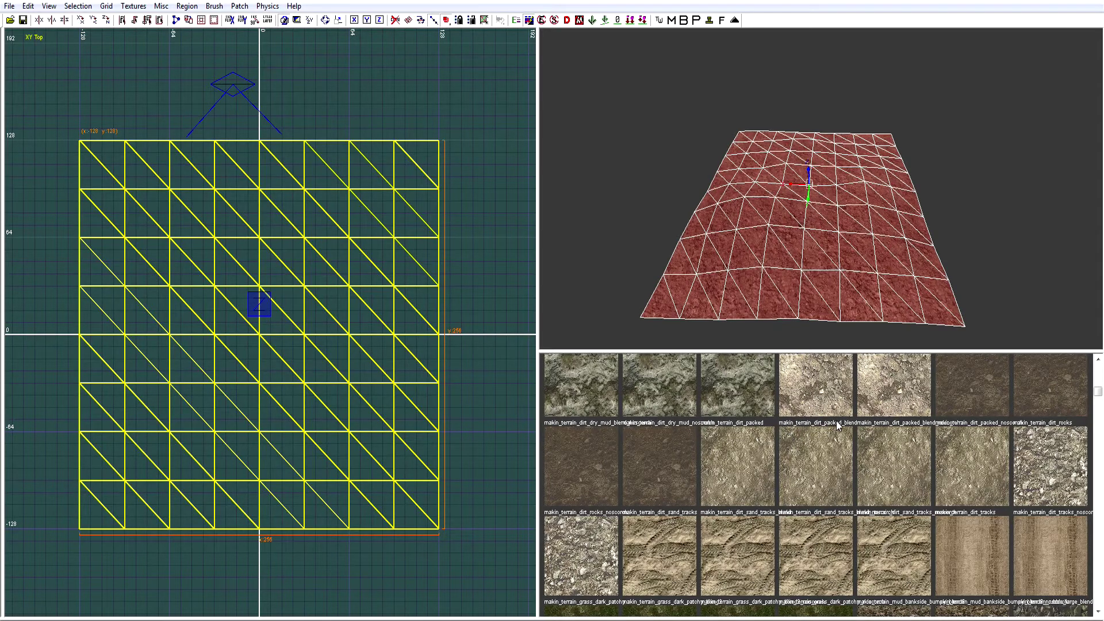
{"action": "left_click", "coordinate": [822, 465]}
Step: Apply the first variant following okinawa_terrain_dirt_dark_damp to the patch and show only the textures in use
{"action": "scroll", "coordinate": [822, 465], "scroll_direction": "down", "scroll_amount": 10}
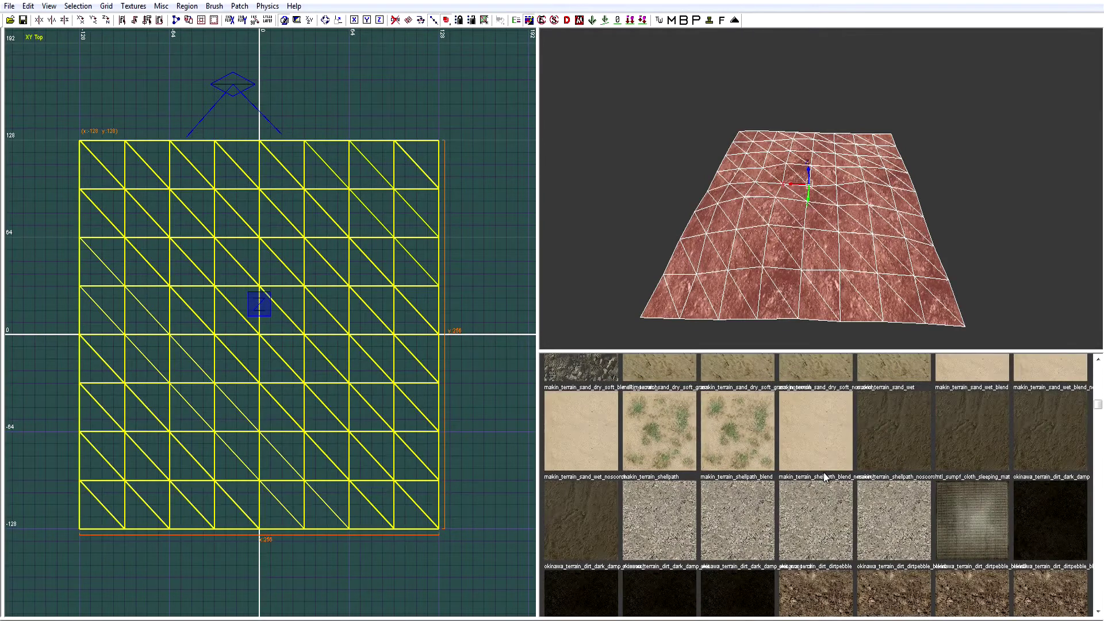
{"action": "right_click_drag", "start_coordinate": [1066, 433], "coordinate": [1067, 430]}
{"action": "scroll", "coordinate": [650, 495], "scroll_direction": "up", "scroll_amount": 1}
{"action": "scroll", "coordinate": [640, 501], "scroll_direction": "down", "scroll_amount": 1}
{"action": "left_click", "coordinate": [587, 476]}
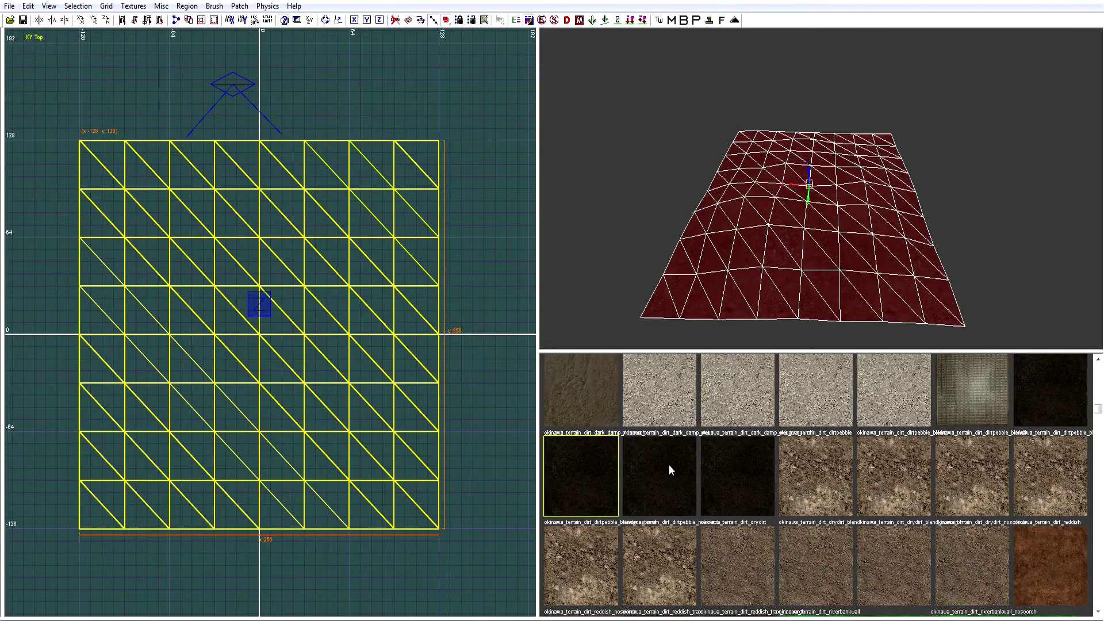
{"action": "key", "text": "u"}
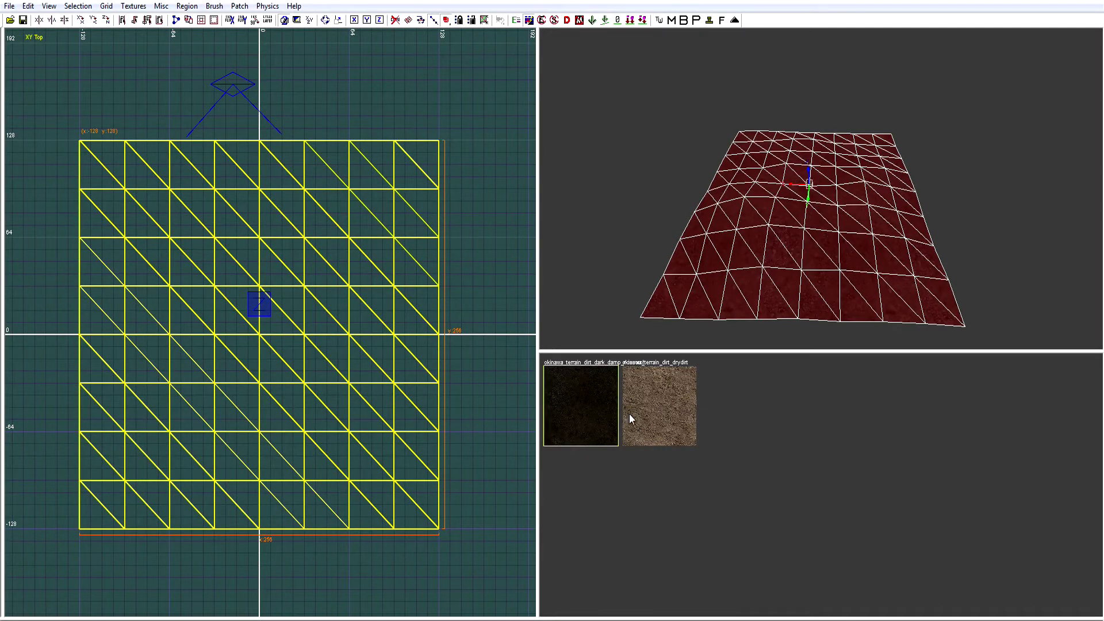
Step: Reopen the Advanced Patch Editing Options, choose the Alpha channel with Flatten, brush the patch's front area and close the options
{"action": "mouse_move", "coordinate": [833, 320]}
{"action": "right_mouse_down"}
{"action": "mouse_move", "coordinate": [832, 294]}
{"action": "mouse_move", "coordinate": [841, 303]}
{"action": "right_mouse_up"}
{"action": "key", "text": "y"}
{"action": "right_click_drag", "start_coordinate": [737, 174], "coordinate": [737, 186]}
{"action": "right_click_drag", "start_coordinate": [823, 212], "coordinate": [833, 244]}
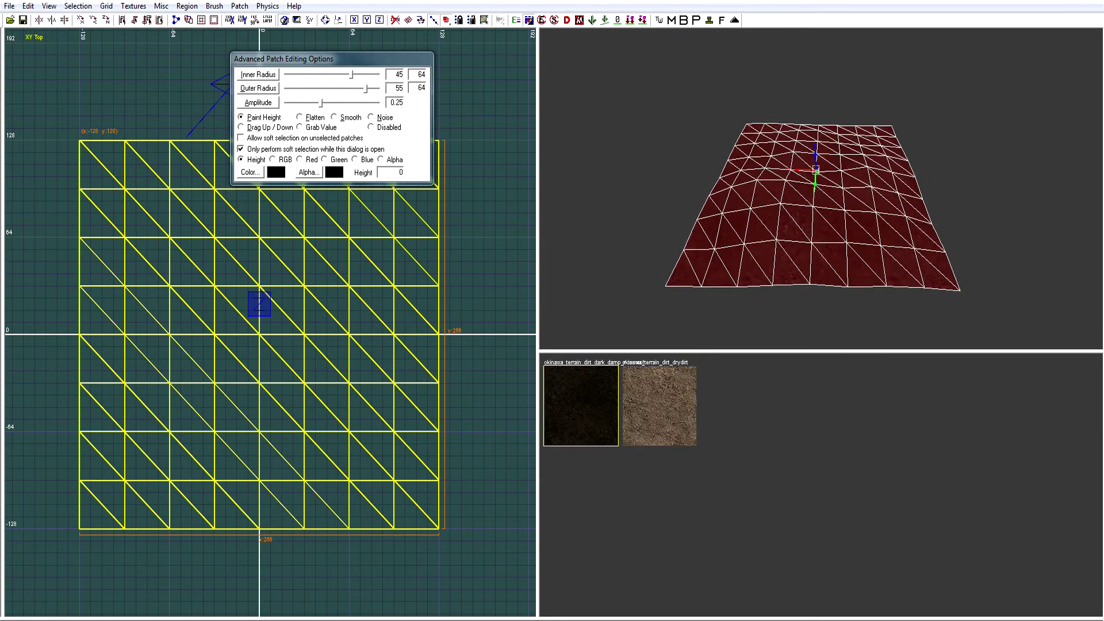
{"action": "left_click", "coordinate": [381, 160]}
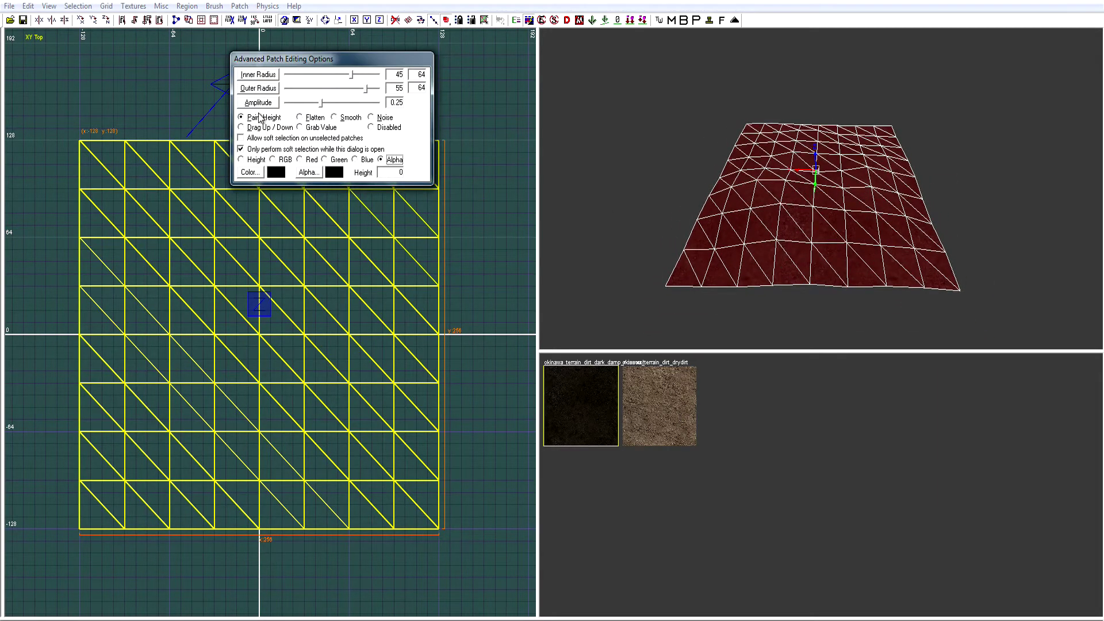
{"action": "left_click", "coordinate": [315, 118]}
{"action": "mouse_move", "coordinate": [778, 241]}
{"action": "left_mouse_down"}
{"action": "mouse_move", "coordinate": [717, 248]}
{"action": "mouse_move", "coordinate": [749, 254]}
{"action": "left_mouse_up"}
{"action": "mouse_move", "coordinate": [822, 245]}
{"action": "right_mouse_down"}
{"action": "mouse_move", "coordinate": [831, 230]}
{"action": "mouse_move", "coordinate": [818, 237]}
{"action": "right_mouse_up"}
{"action": "key", "text": "y"}
Step: List the ground usage textures again and try the dark damp dirt variants on the patch, ending with okinawa_terrain_dirt_dark_damp
{"action": "left_click", "coordinate": [136, 7]}
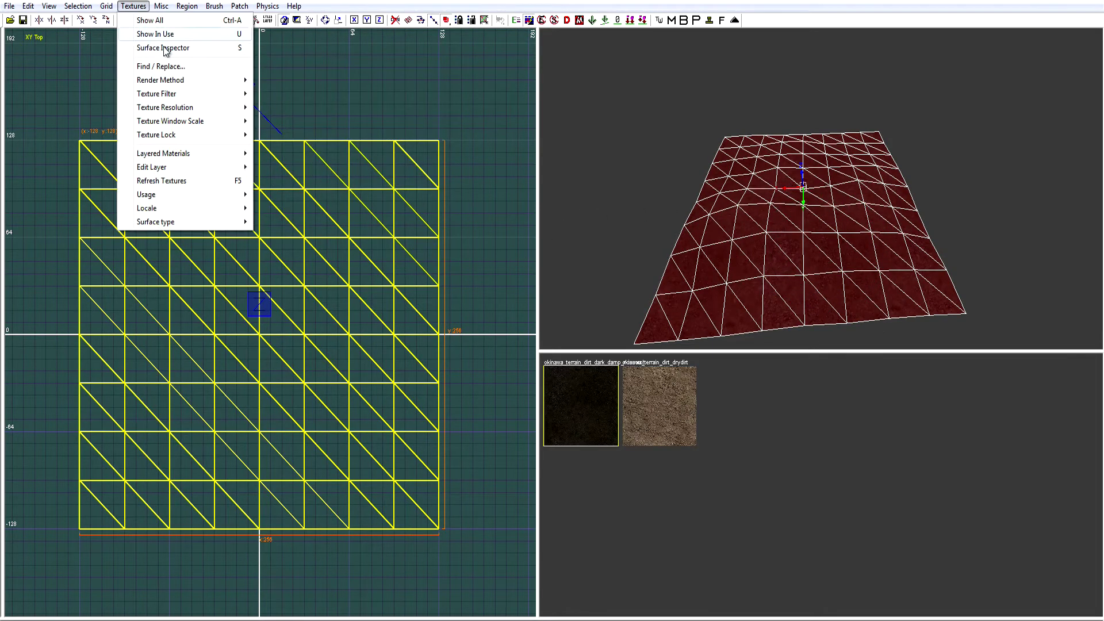
{"action": "mouse_move", "coordinate": [236, 195]}
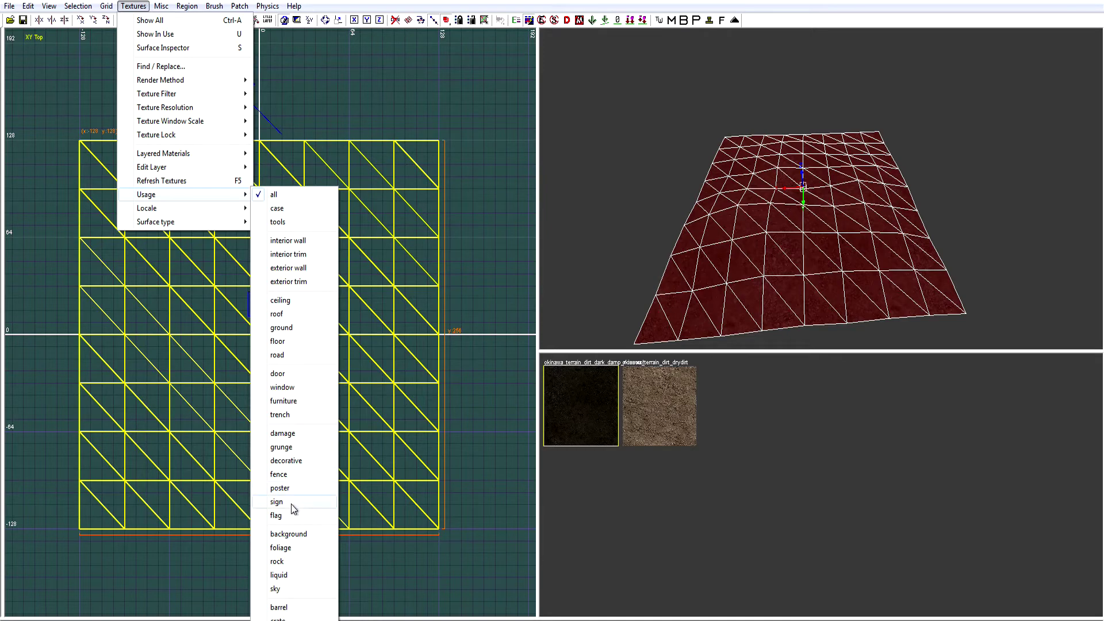
{"action": "left_click", "coordinate": [304, 327]}
{"action": "scroll", "coordinate": [750, 426], "scroll_direction": "down", "scroll_amount": 10}
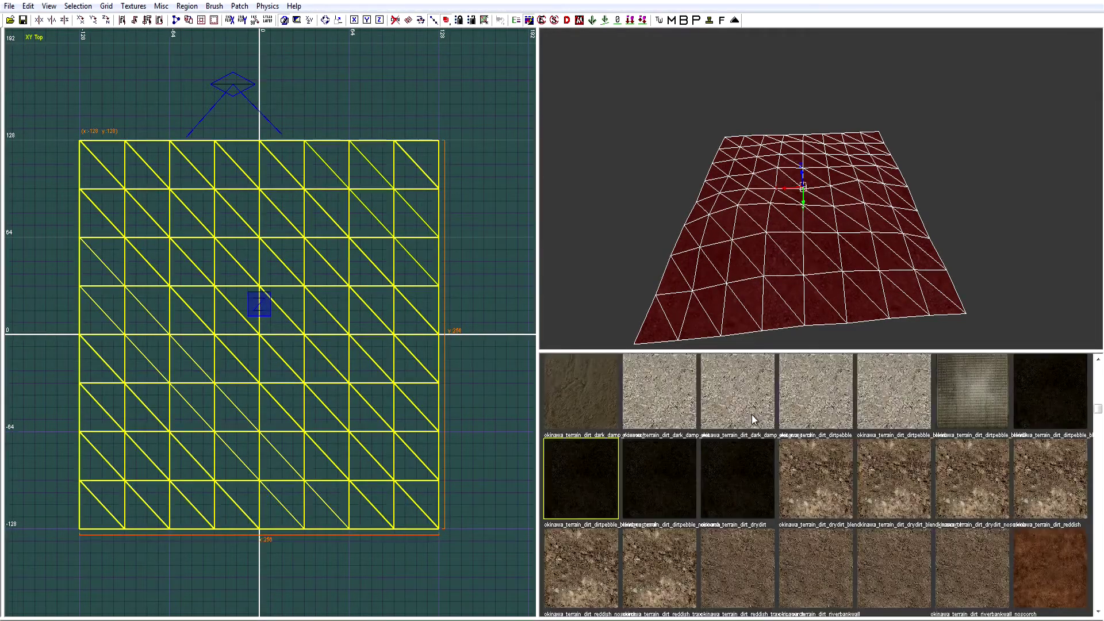
{"action": "left_click", "coordinate": [671, 460]}
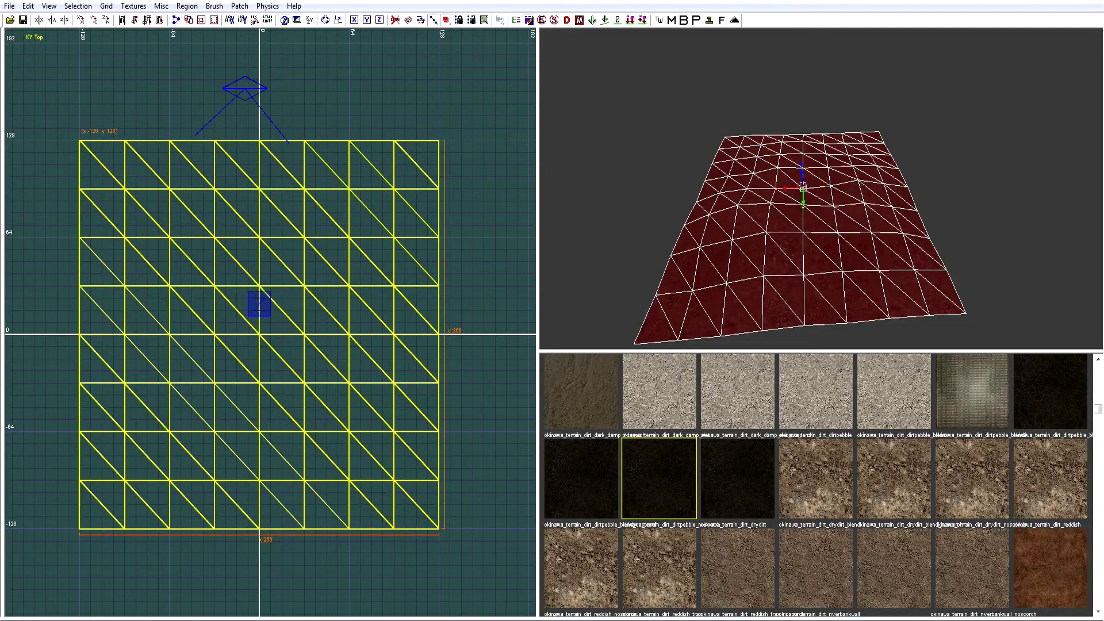
{"action": "left_click", "coordinate": [652, 457]}
{"action": "left_click_drag", "start_coordinate": [537, 456], "coordinate": [535, 467]}
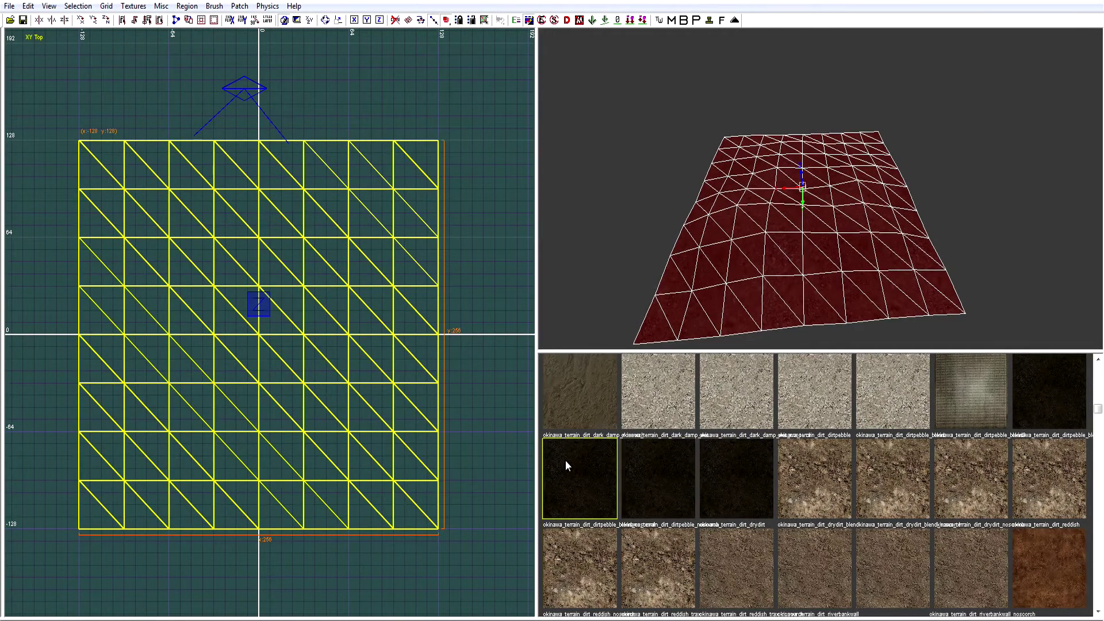
{"action": "left_click", "coordinate": [1041, 404]}
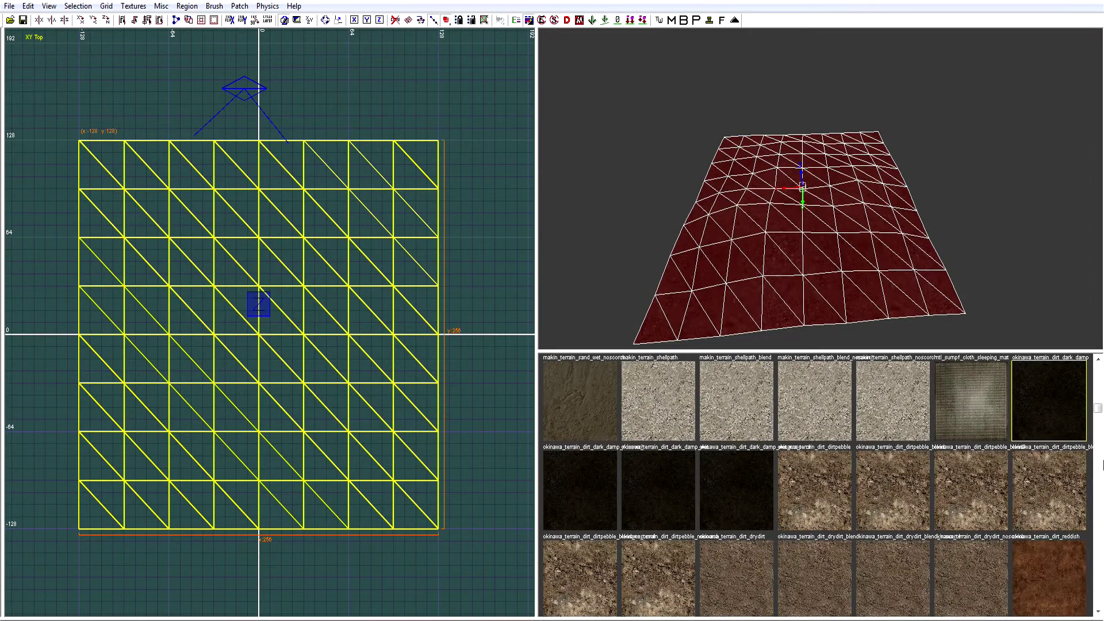
Step: Apply the first okinawa_terrain_dirt_wetdirt_blend variant from the ground textures to the patch
{"action": "left_click_drag", "start_coordinate": [1100, 416], "coordinate": [1096, 434]}
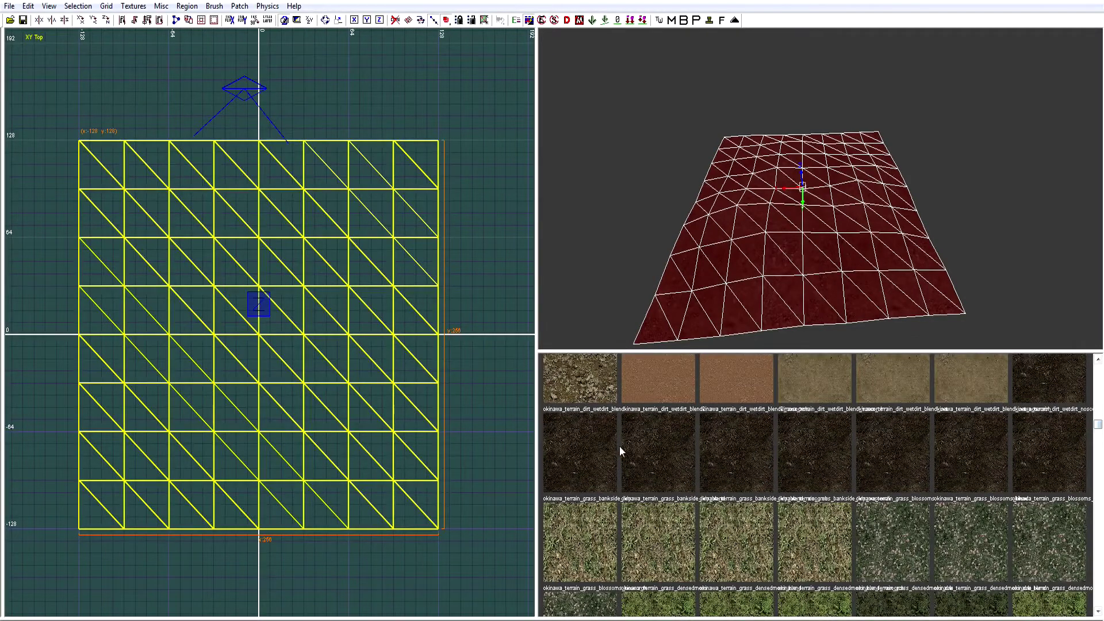
{"action": "left_click", "coordinate": [589, 448]}
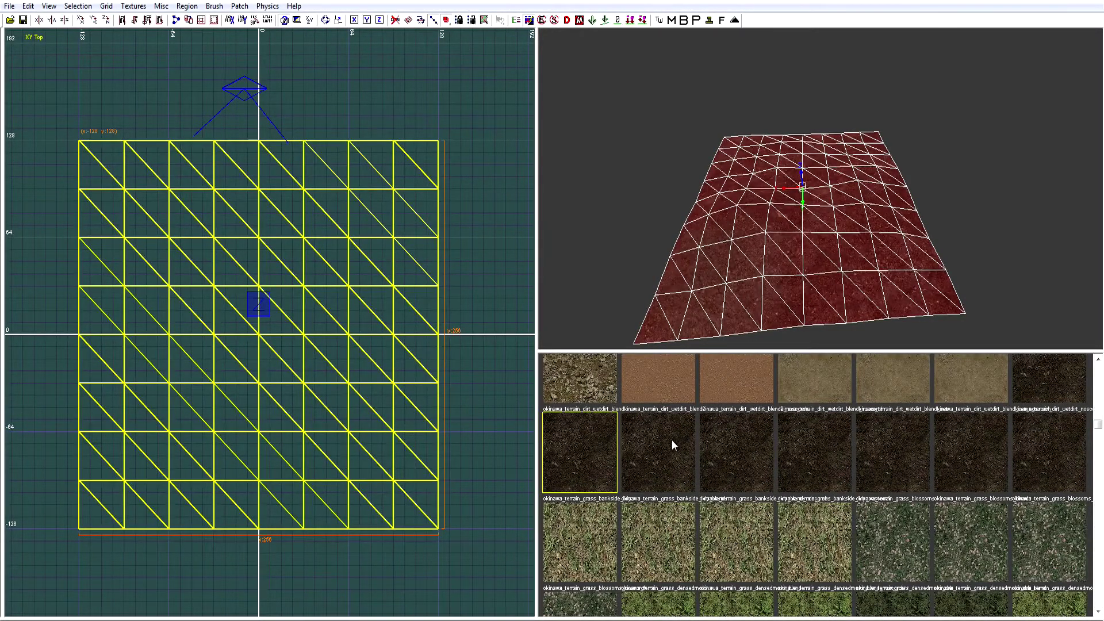
{"action": "right_click", "coordinate": [768, 315]}
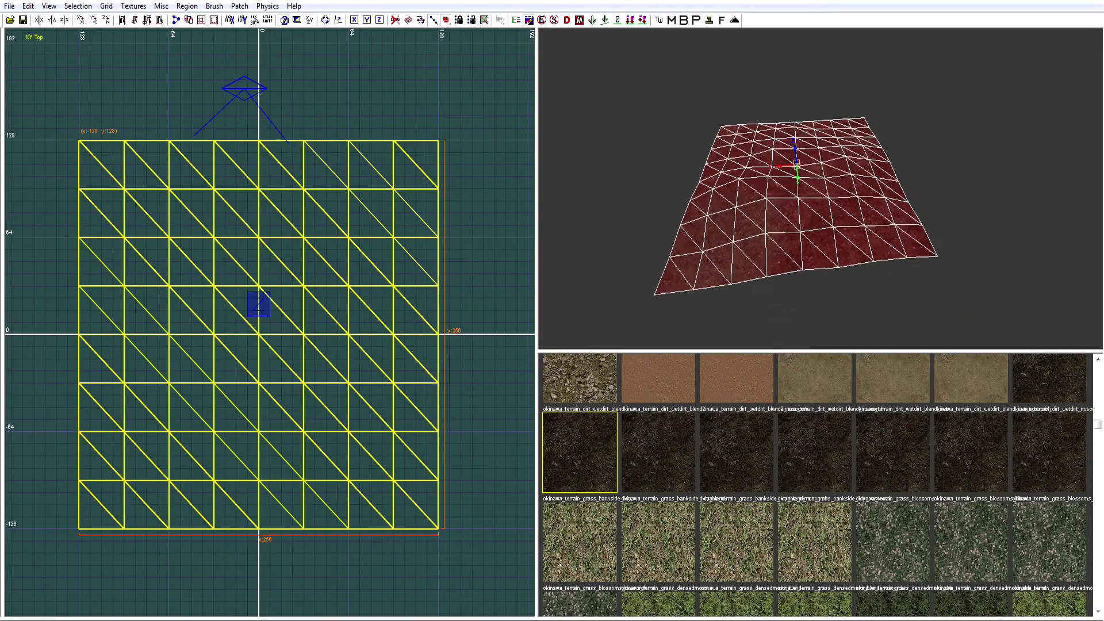
{"action": "right_click", "coordinate": [769, 240]}
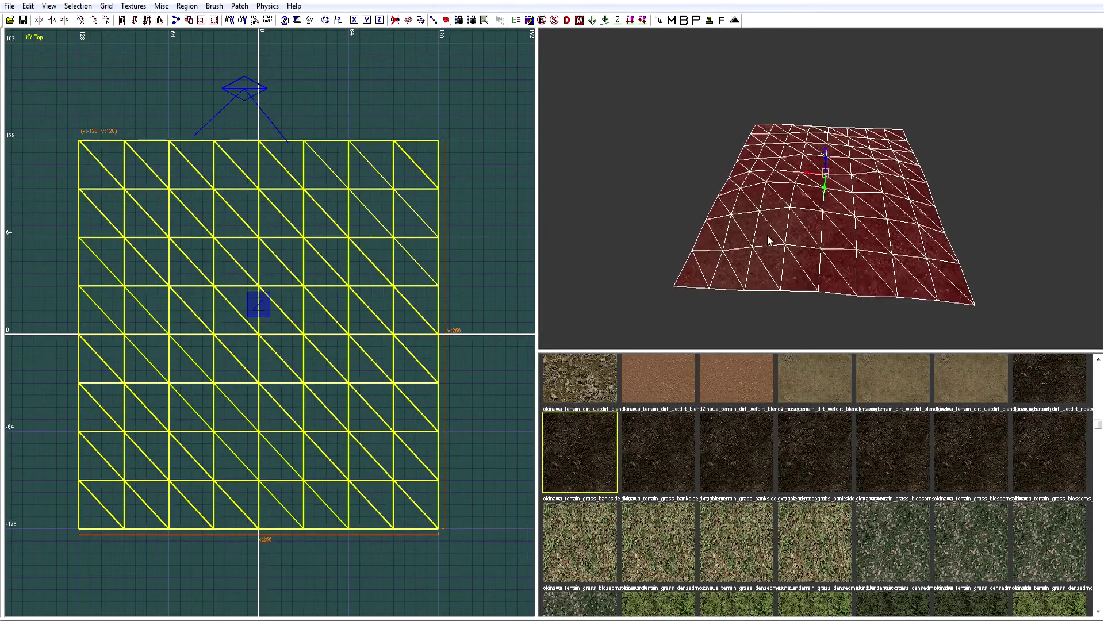
Step: Open the Advanced Patch Editing Options and raise the Flatten amplitude for the Alpha channel to 2.828
{"action": "key", "text": "y"}
{"action": "right_click", "coordinate": [769, 232]}
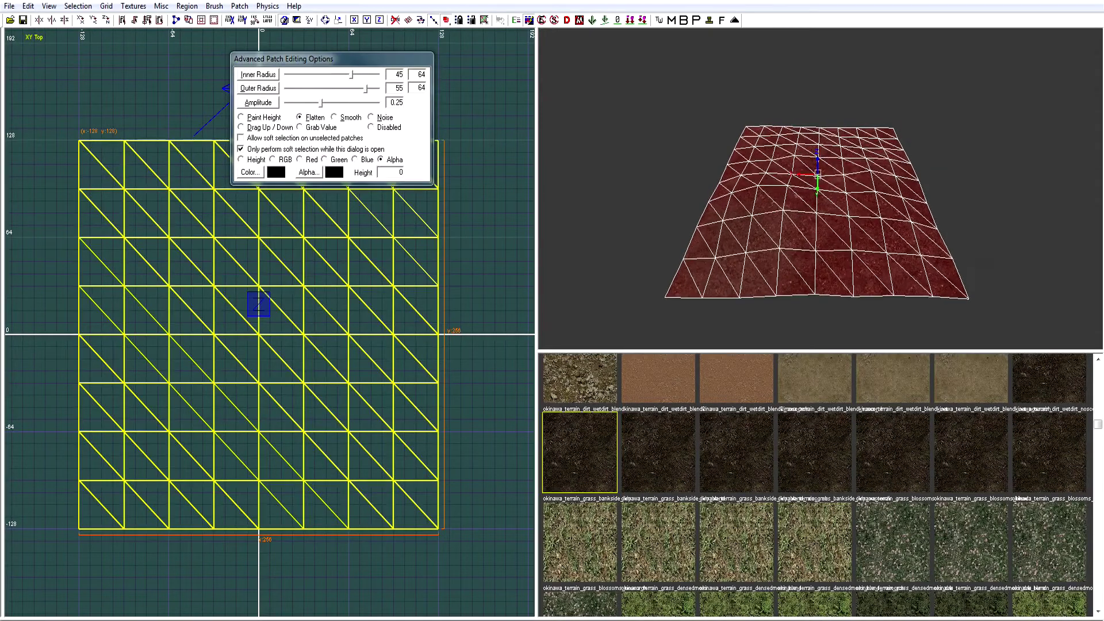
{"action": "right_click", "coordinate": [770, 233]}
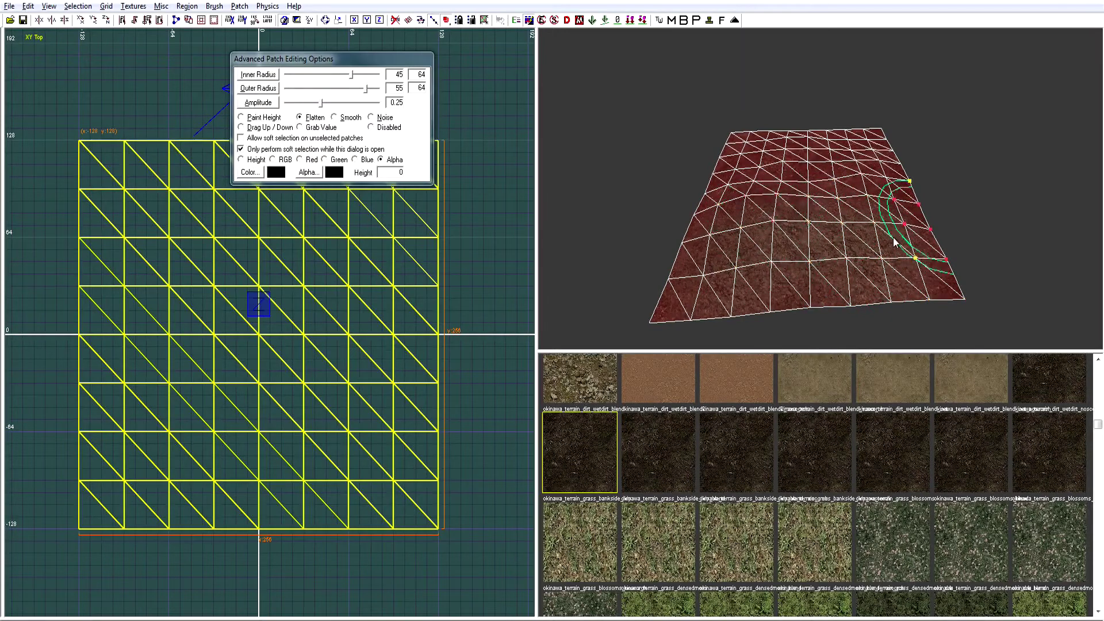
{"action": "left_click", "coordinate": [320, 104]}
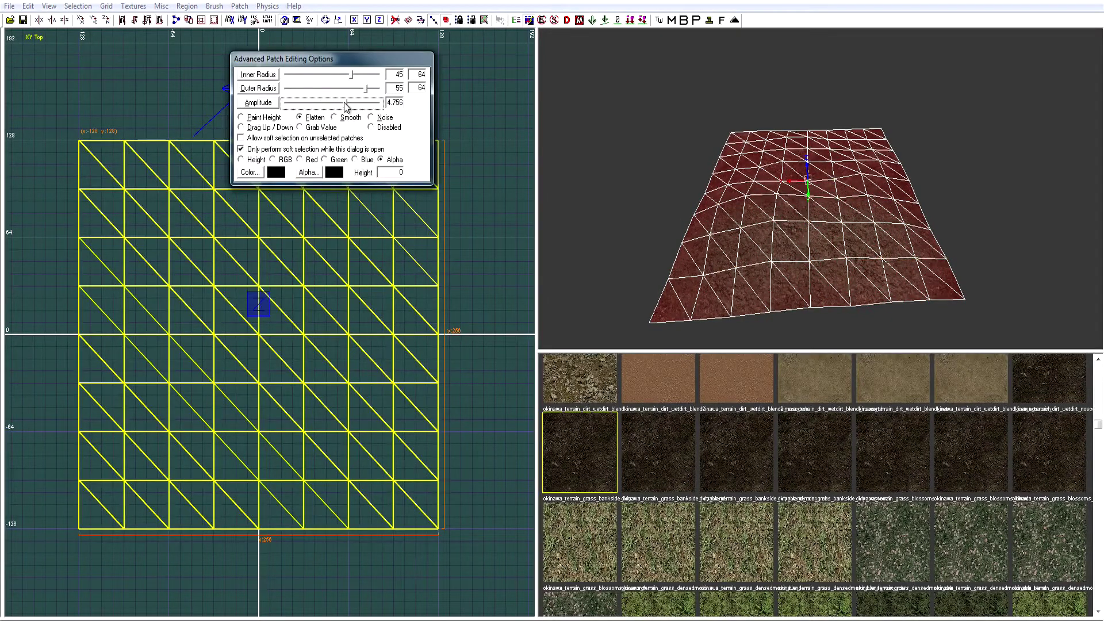
Step: Brush the alpha blend across the whole patch, then clear that alpha painting again
{"action": "left_click_drag", "start_coordinate": [759, 258], "coordinate": [709, 243]}
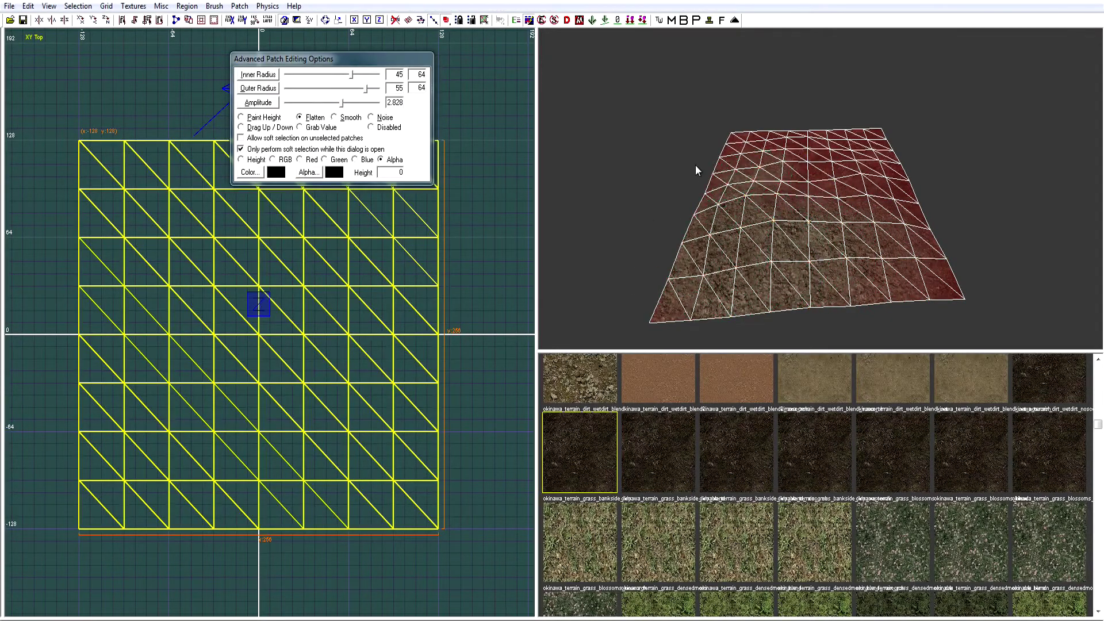
{"action": "mouse_move", "coordinate": [773, 148]}
{"action": "left_mouse_down"}
{"action": "mouse_move", "coordinate": [801, 198]}
{"action": "mouse_move", "coordinate": [980, 309]}
{"action": "left_mouse_up"}
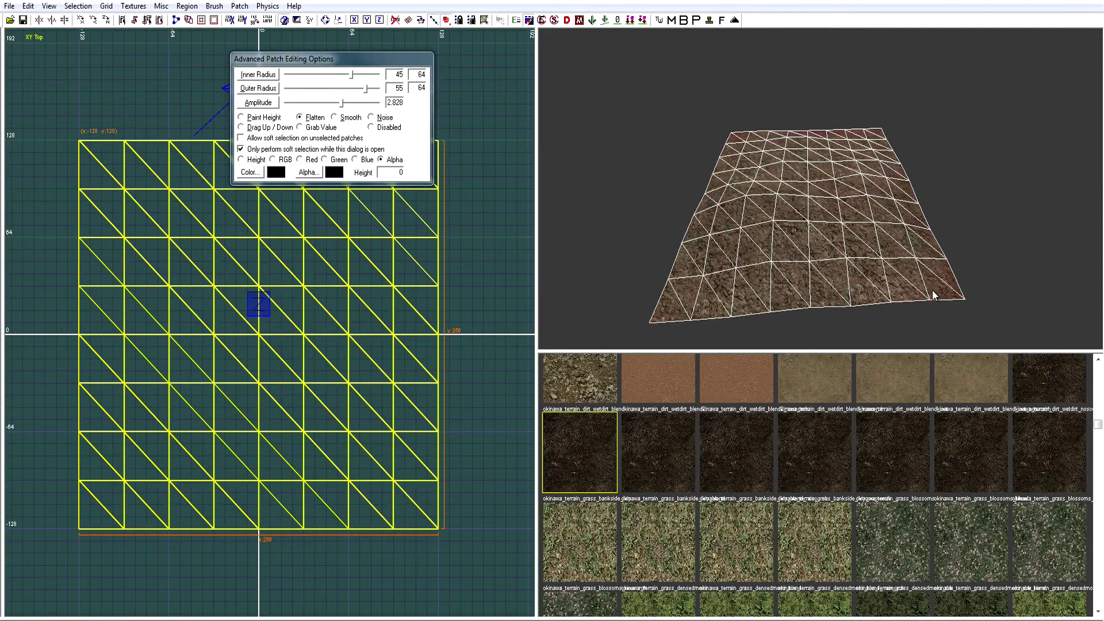
{"action": "right_click_drag", "start_coordinate": [795, 305], "coordinate": [802, 232]}
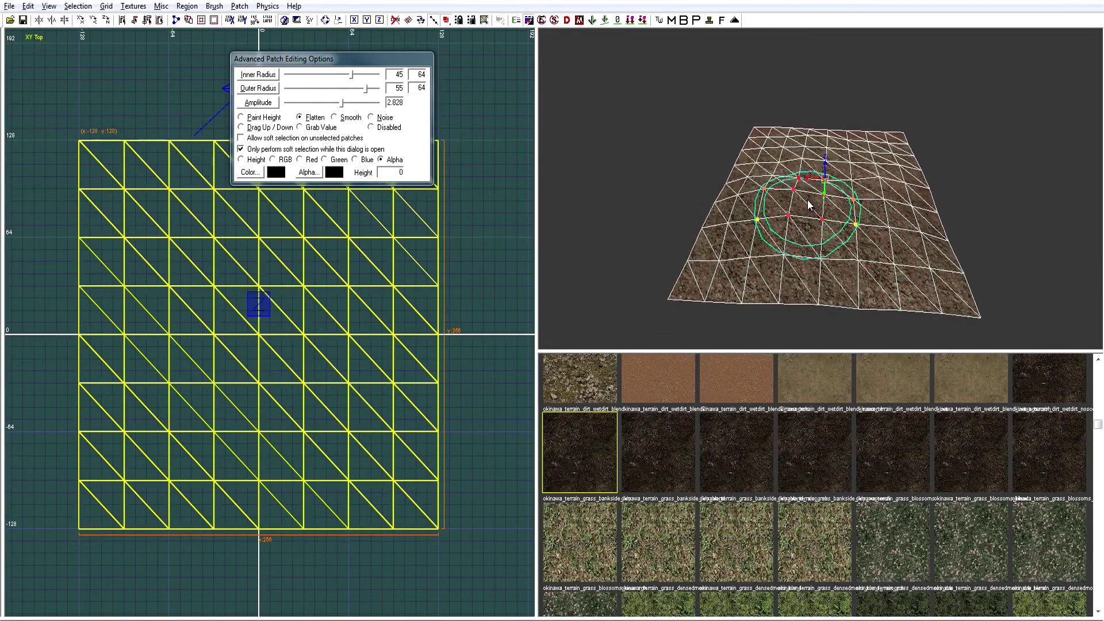
{"action": "mouse_move", "coordinate": [808, 203]}
{"action": "left_mouse_down"}
{"action": "mouse_move", "coordinate": [828, 197]}
{"action": "mouse_move", "coordinate": [816, 264]}
{"action": "mouse_move", "coordinate": [795, 236]}
{"action": "left_mouse_up"}
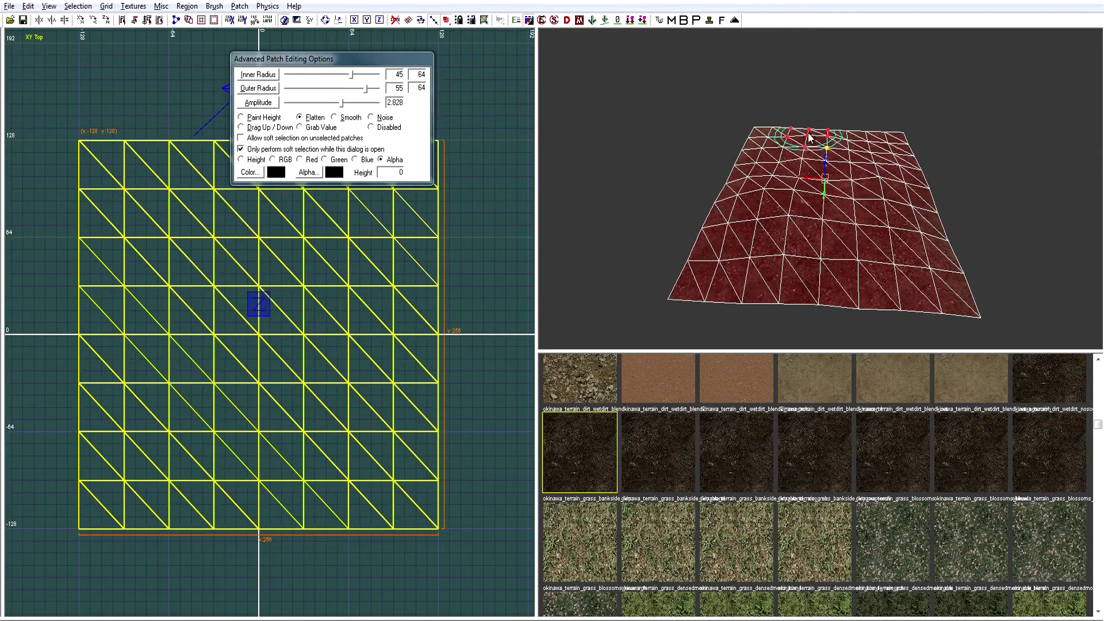
Step: Brush the Alpha channel along a strip down the patch's middle, close the patch editing options and deselect the patch
{"action": "left_click_drag", "start_coordinate": [825, 152], "coordinate": [783, 275]}
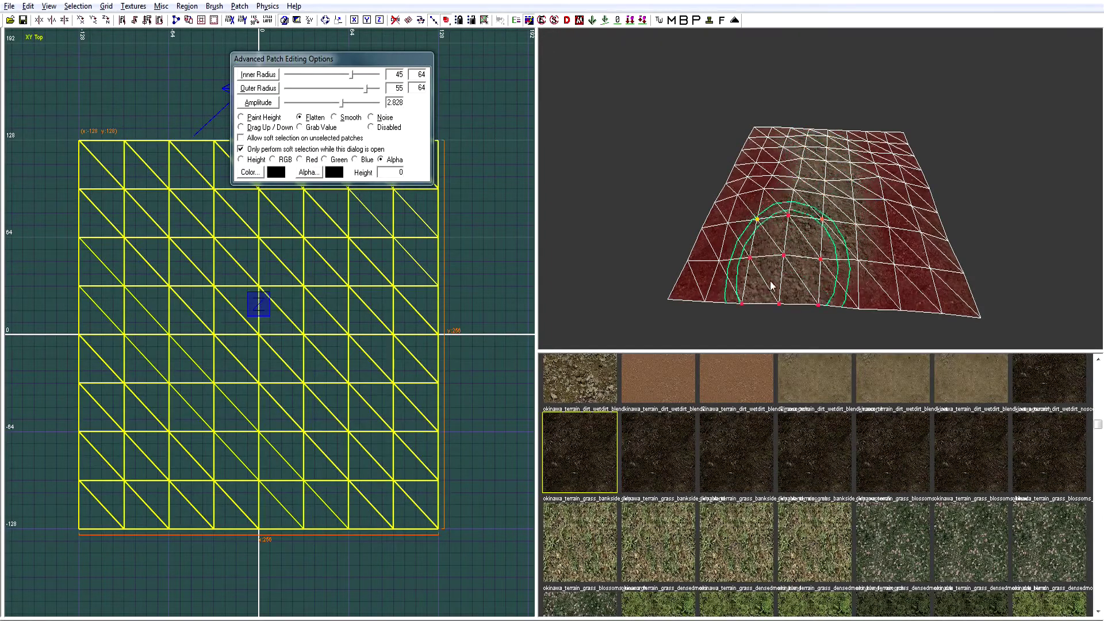
{"action": "key", "text": "y"}
{"action": "mouse_move", "coordinate": [833, 202]}
{"action": "right_mouse_down"}
{"action": "mouse_move", "coordinate": [822, 230]}
{"action": "mouse_move", "coordinate": [794, 207]}
{"action": "mouse_move", "coordinate": [828, 218]}
{"action": "mouse_move", "coordinate": [816, 224]}
{"action": "mouse_move", "coordinate": [791, 192]}
{"action": "right_mouse_up"}
{"action": "key", "text": "Escape"}
Step: Reselect the patch, set the patch editing options to Paint Height on the Height channel, and carve a deep trench through its middle
{"action": "left_click", "coordinate": [751, 192], "text": "shift"}
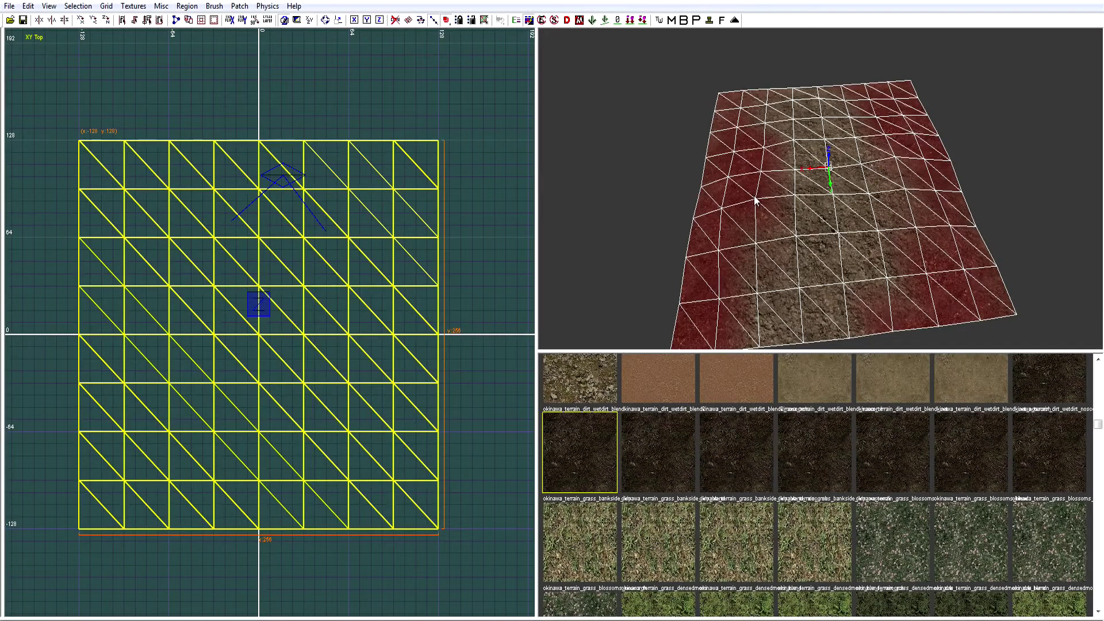
{"action": "scroll", "coordinate": [755, 194], "scroll_direction": "down", "scroll_amount": 1}
{"action": "right_click", "coordinate": [756, 185]}
{"action": "left_click", "coordinate": [786, 211]}
{"action": "key", "text": "y"}
{"action": "right_click_drag", "start_coordinate": [786, 212], "coordinate": [781, 198]}
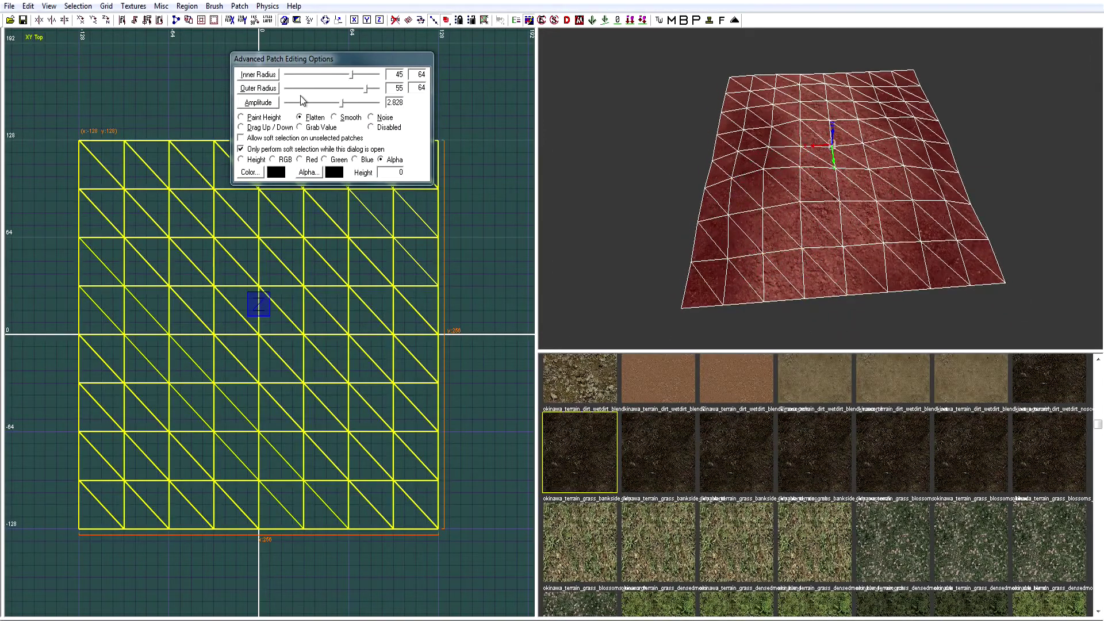
{"action": "left_click", "coordinate": [260, 118]}
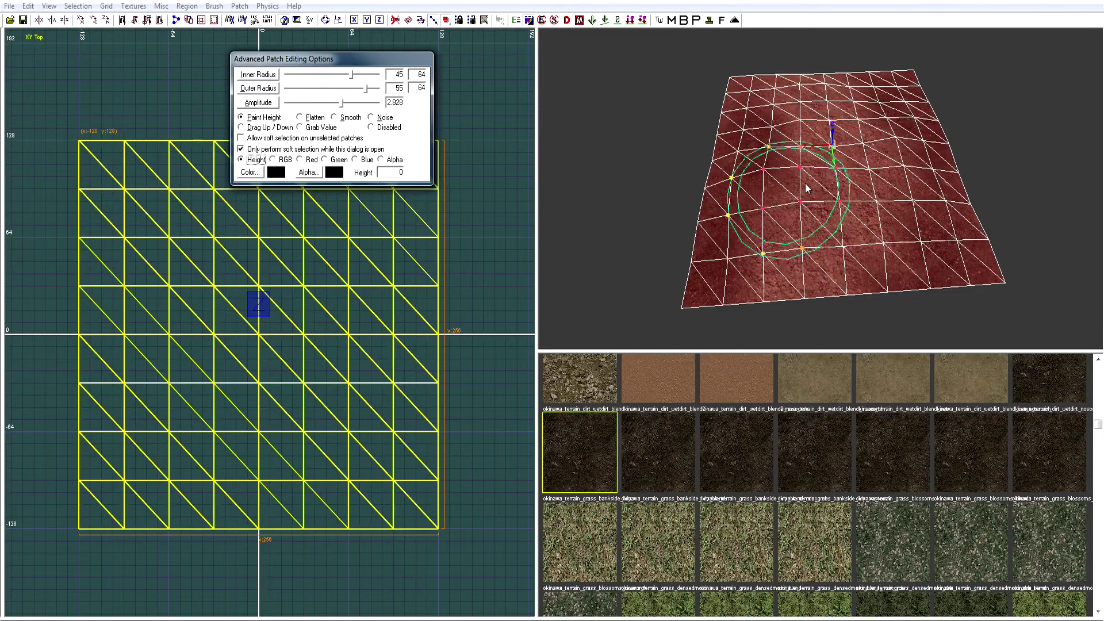
{"action": "left_click_drag", "start_coordinate": [837, 166], "coordinate": [834, 167]}
{"action": "right_click_drag", "start_coordinate": [834, 167], "coordinate": [828, 155]}
{"action": "mouse_move", "coordinate": [820, 166]}
{"action": "left_mouse_down"}
{"action": "mouse_move", "coordinate": [808, 270]}
{"action": "mouse_move", "coordinate": [826, 248]}
{"action": "left_mouse_up"}
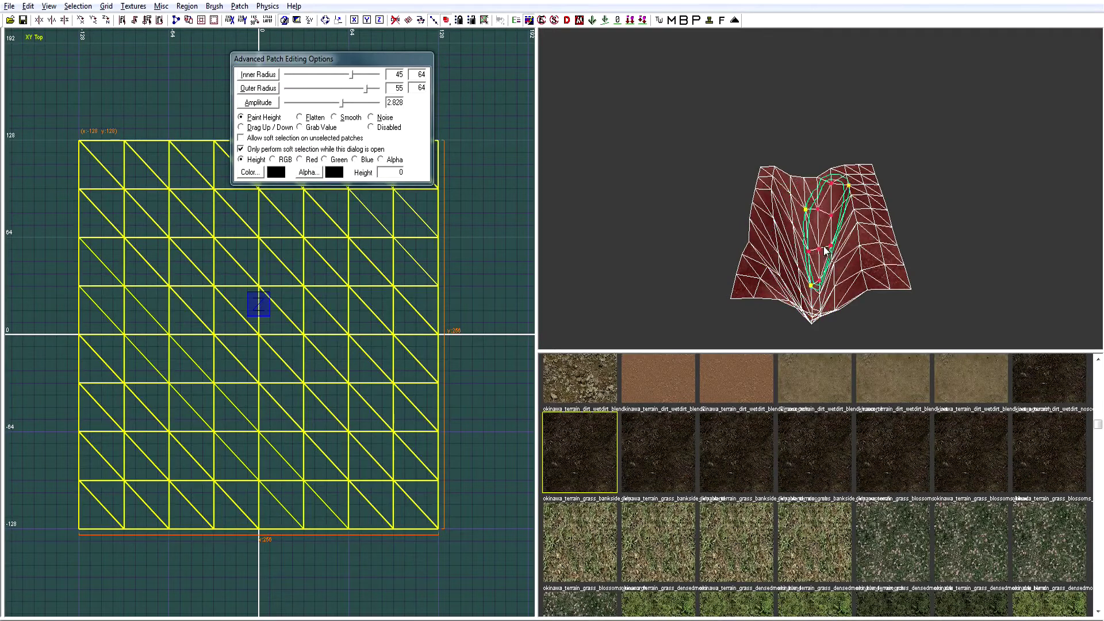
Step: Try Flatten on the trench, undo the height changes, close the patch editing options and deselect the patch
{"action": "left_click", "coordinate": [298, 118]}
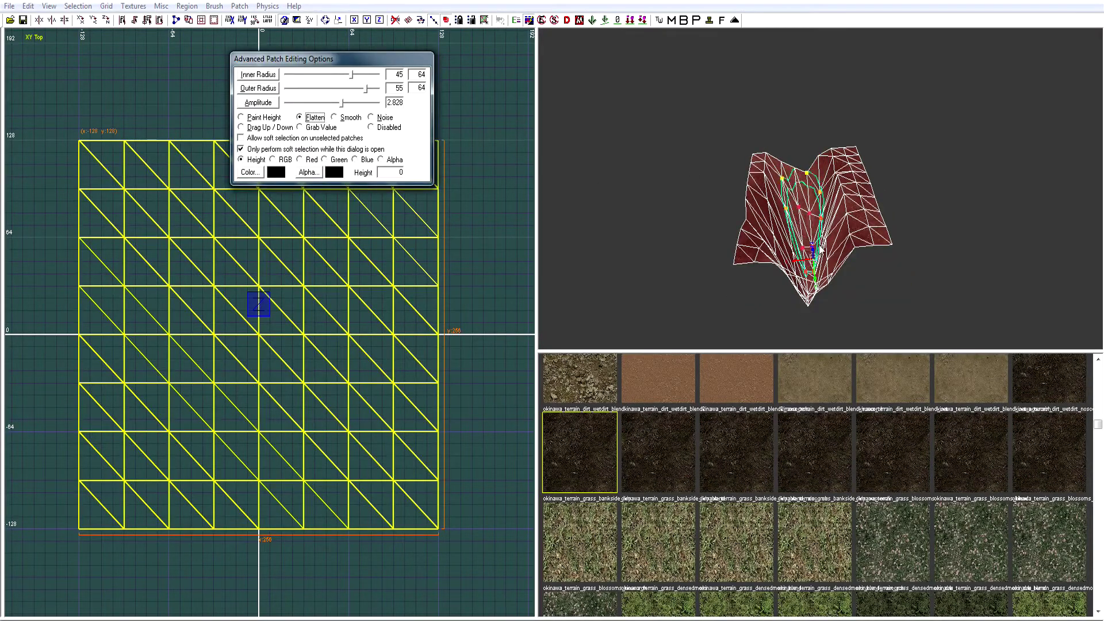
{"action": "left_click_drag", "start_coordinate": [810, 245], "coordinate": [811, 255]}
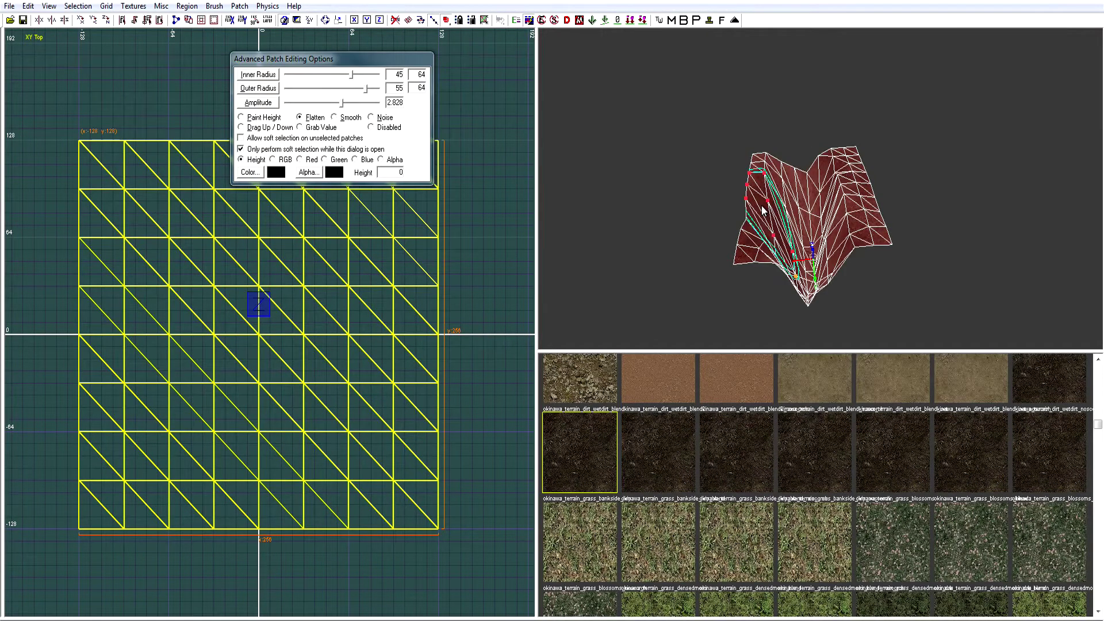
{"action": "key", "text": "y"}
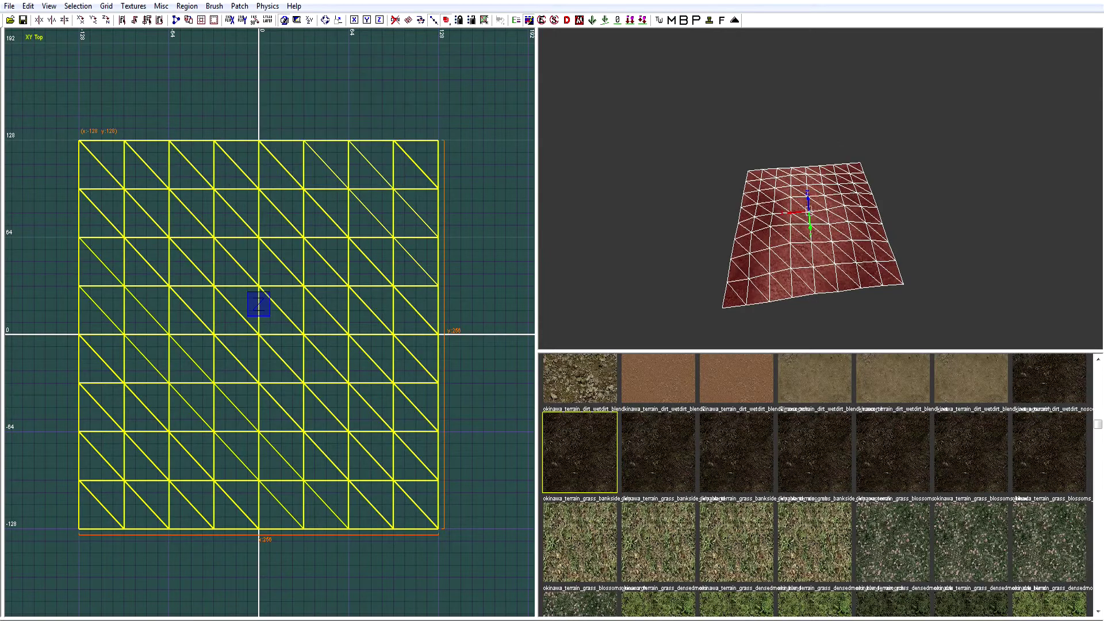
{"action": "key", "text": "Escape"}
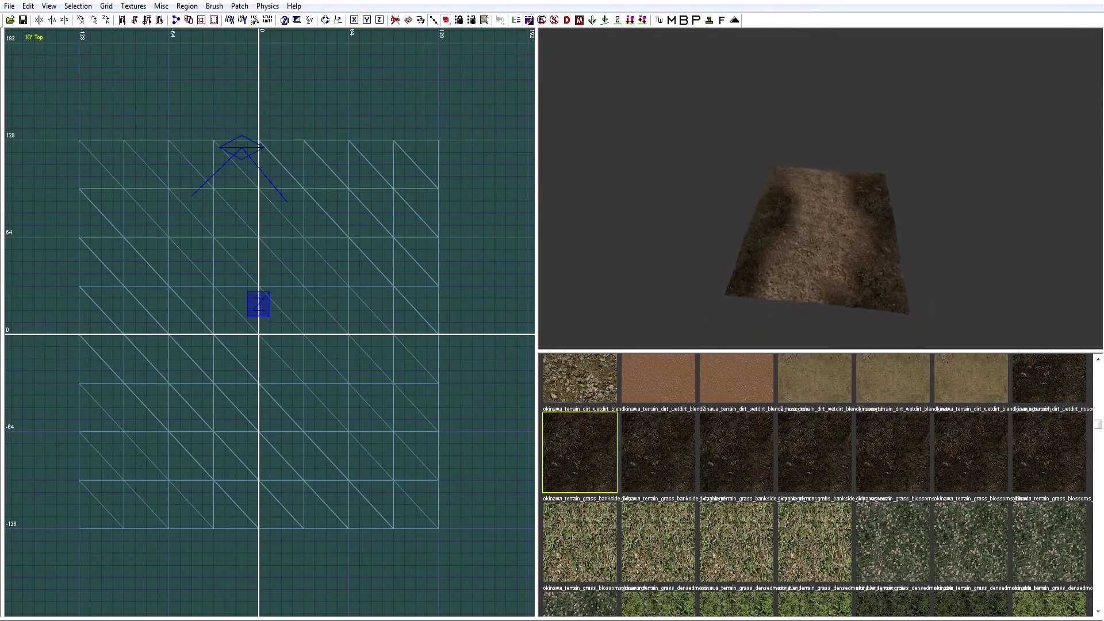
{"action": "right_click_drag", "start_coordinate": [820, 189], "coordinate": [815, 305]}
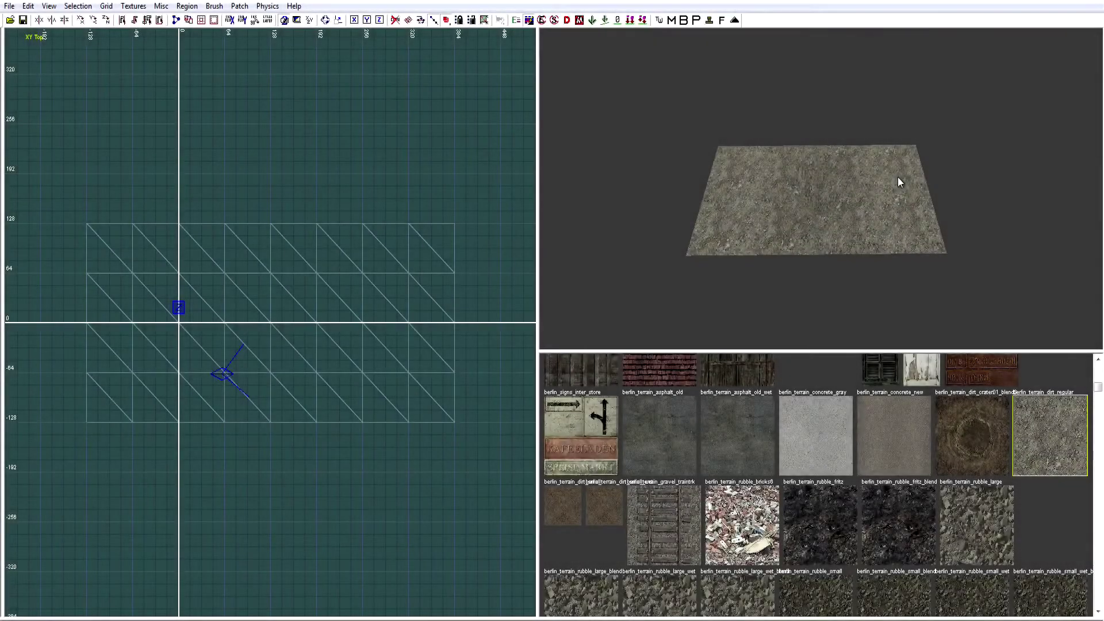
Step: Try moving the right-hand berlin_terrain_dirt_regular patch away from its neighbour, then undo the move
{"action": "right_click_drag", "start_coordinate": [860, 273], "coordinate": [893, 140]}
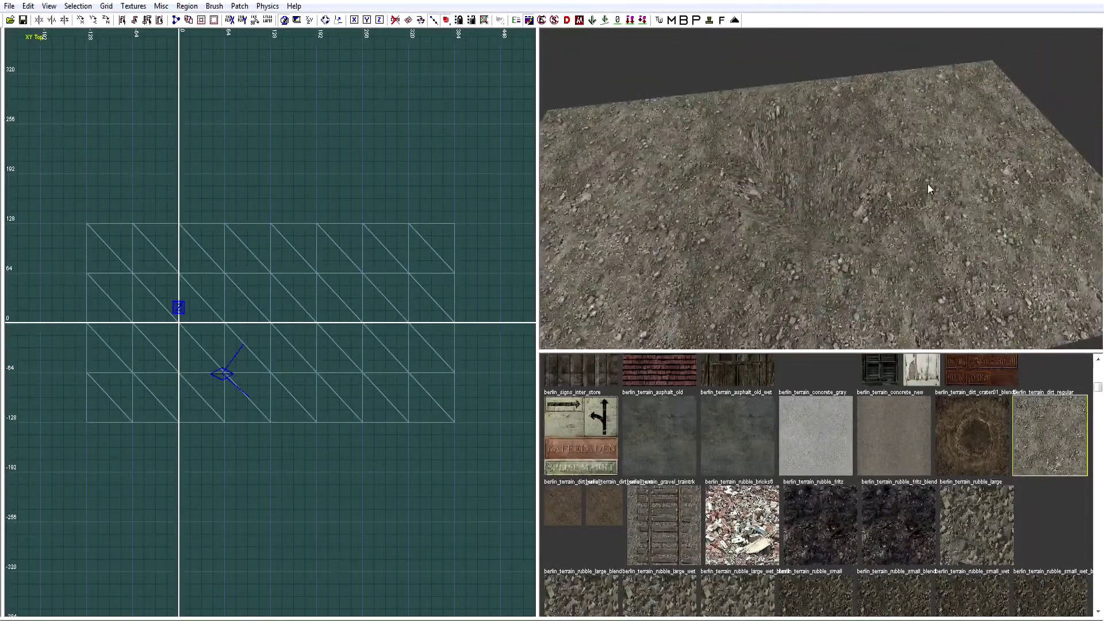
{"action": "left_click", "coordinate": [935, 203], "text": "shift"}
{"action": "right_click_drag", "start_coordinate": [935, 202], "coordinate": [888, 223]}
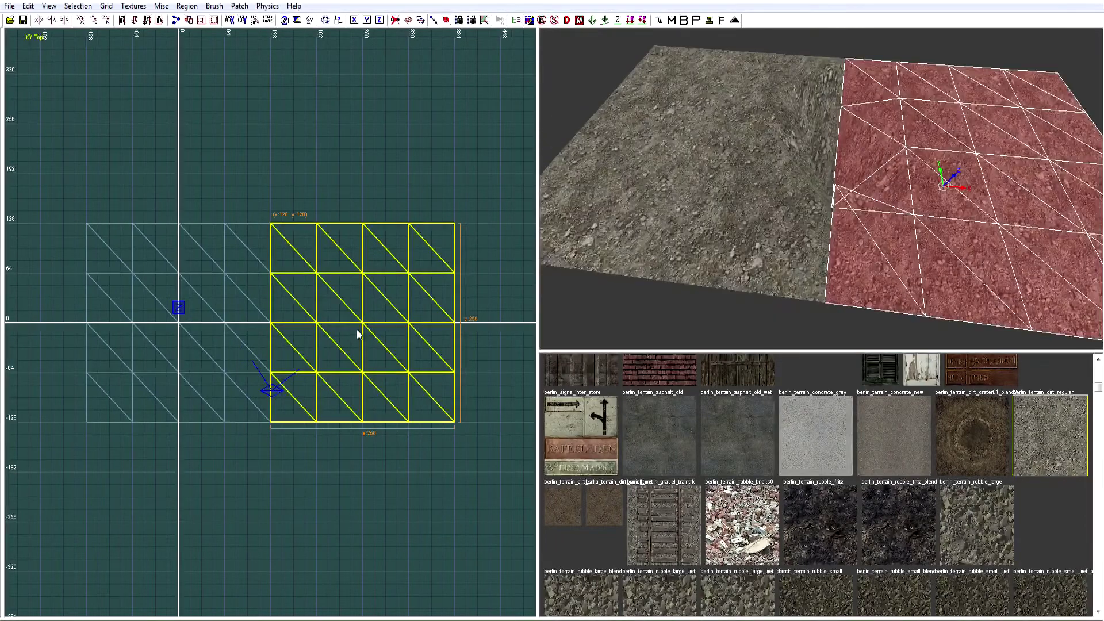
{"action": "left_click_drag", "start_coordinate": [346, 319], "coordinate": [438, 320]}
{"action": "key", "text": "Escape"}
{"action": "right_click_drag", "start_coordinate": [725, 242], "coordinate": [748, 173]}
{"action": "key", "text": "ctrl+z"}
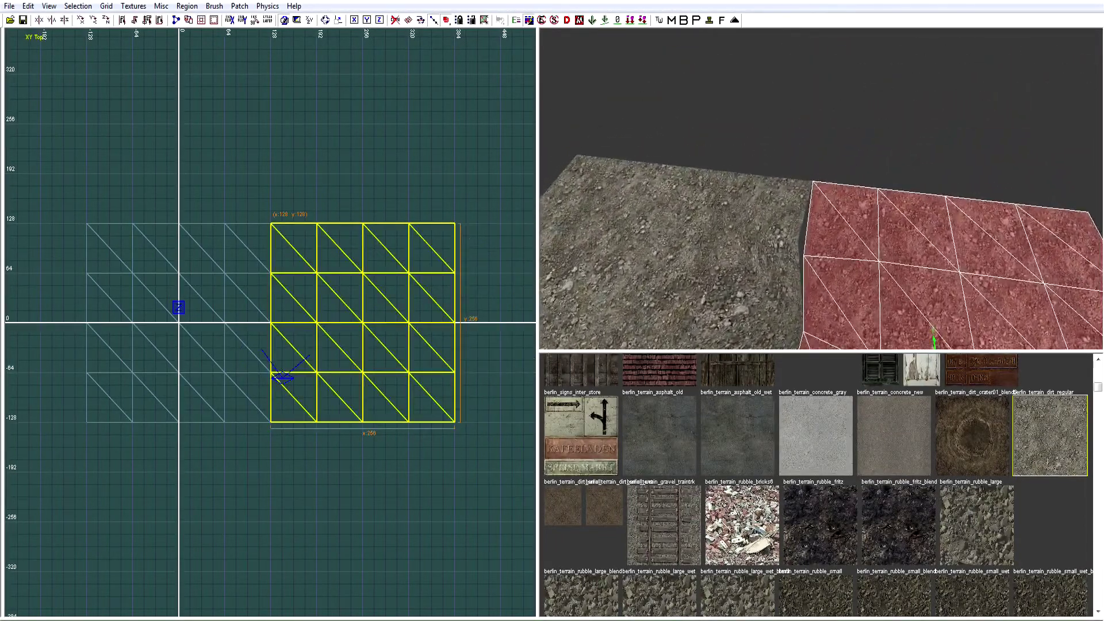
Step: Try displacing a single seam vertex of the right-hand patch, undo the last change and deselect everything
{"action": "key", "text": "Escape"}
{"action": "right_click_drag", "start_coordinate": [805, 218], "coordinate": [788, 192]}
{"action": "left_click", "coordinate": [869, 290], "text": "shift"}
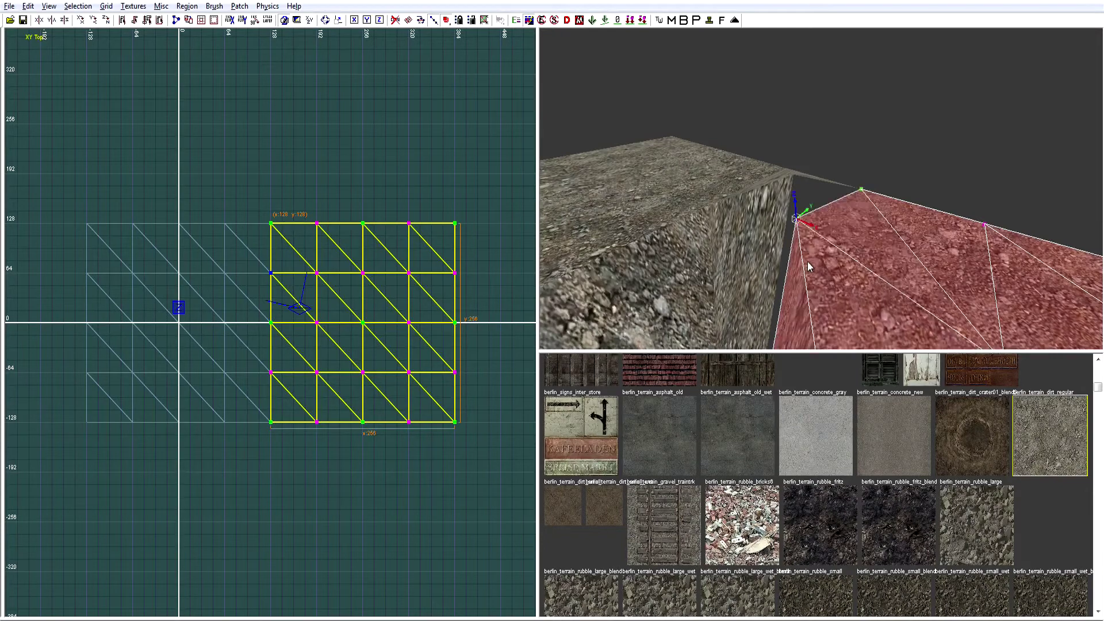
{"action": "right_click_drag", "start_coordinate": [784, 204], "coordinate": [828, 213]}
{"action": "key", "text": "Escape"}
{"action": "key", "text": "ctrl+z"}
{"action": "key", "text": "Escape"}
{"action": "key", "text": "Up"}
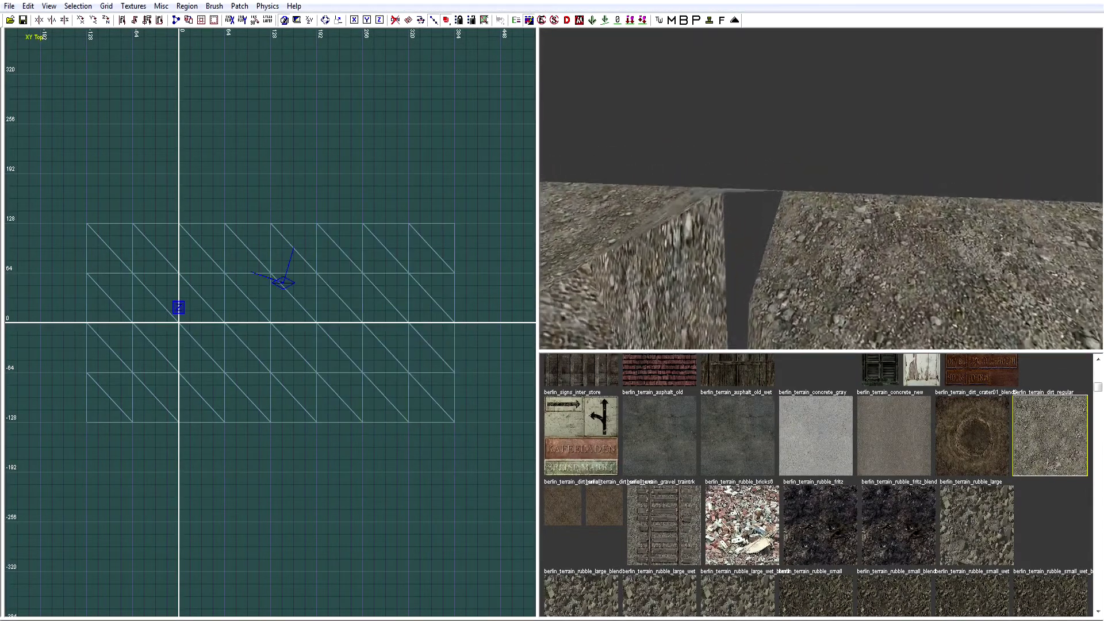
Step: Select both patches with their vertices shown and weld the separated vertices at the first gap along the shared seam
{"action": "left_click", "coordinate": [811, 266], "text": "shift"}
{"action": "left_click", "coordinate": [787, 242], "text": "shift"}
{"action": "key", "text": "Up"}
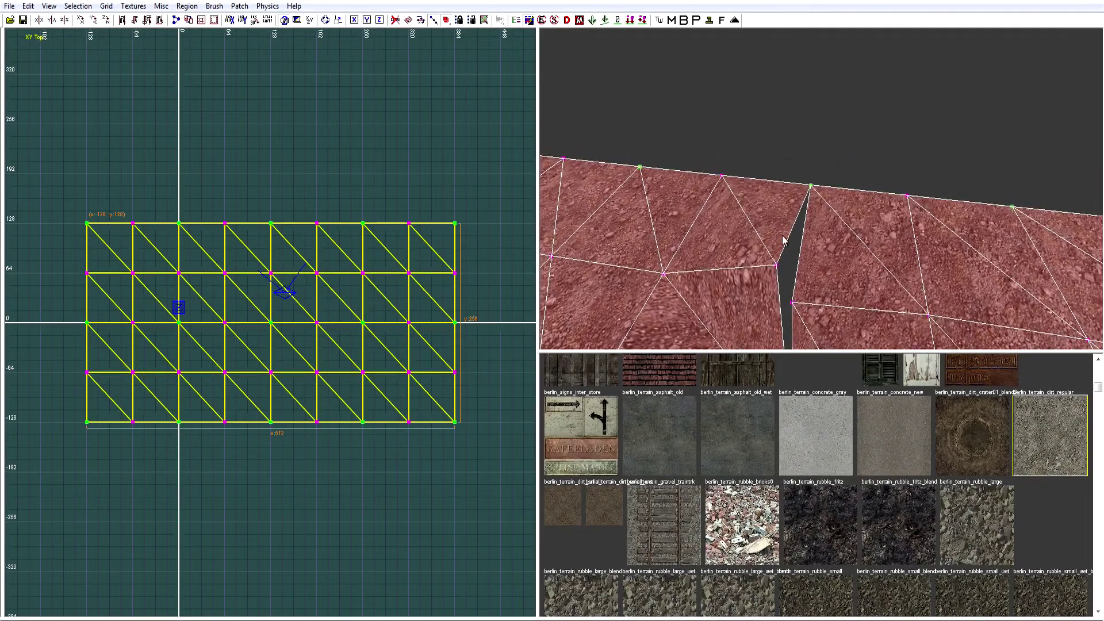
{"action": "right_click_drag", "start_coordinate": [839, 305], "coordinate": [838, 343]}
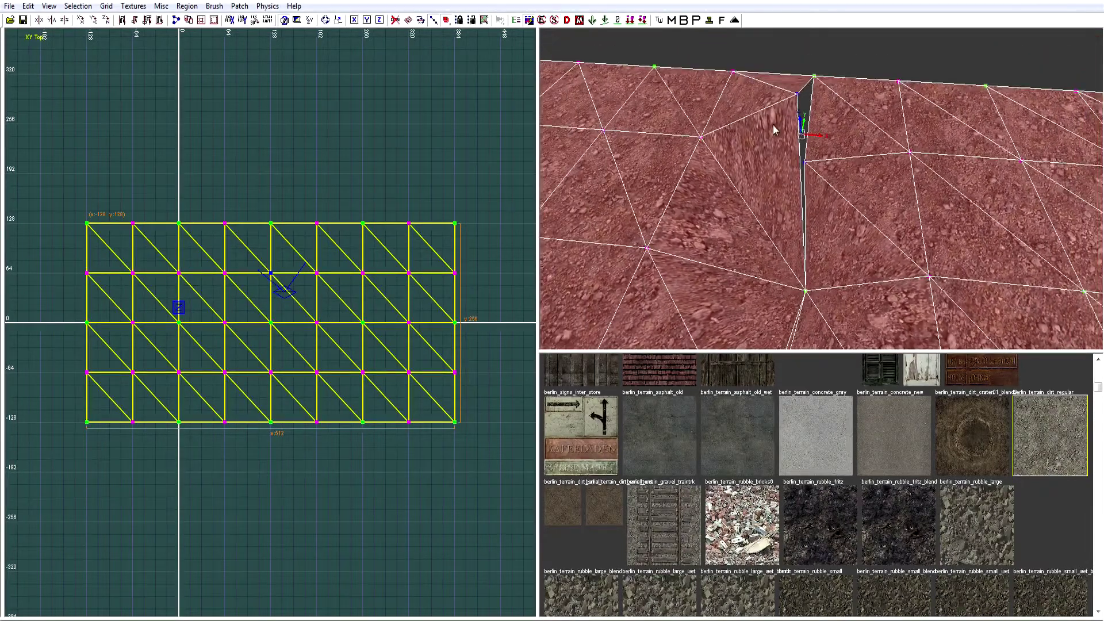
{"action": "left_click_drag", "start_coordinate": [769, 88], "coordinate": [817, 343], "text": "shift"}
{"action": "right_click_drag", "start_coordinate": [829, 275], "coordinate": [821, 211]}
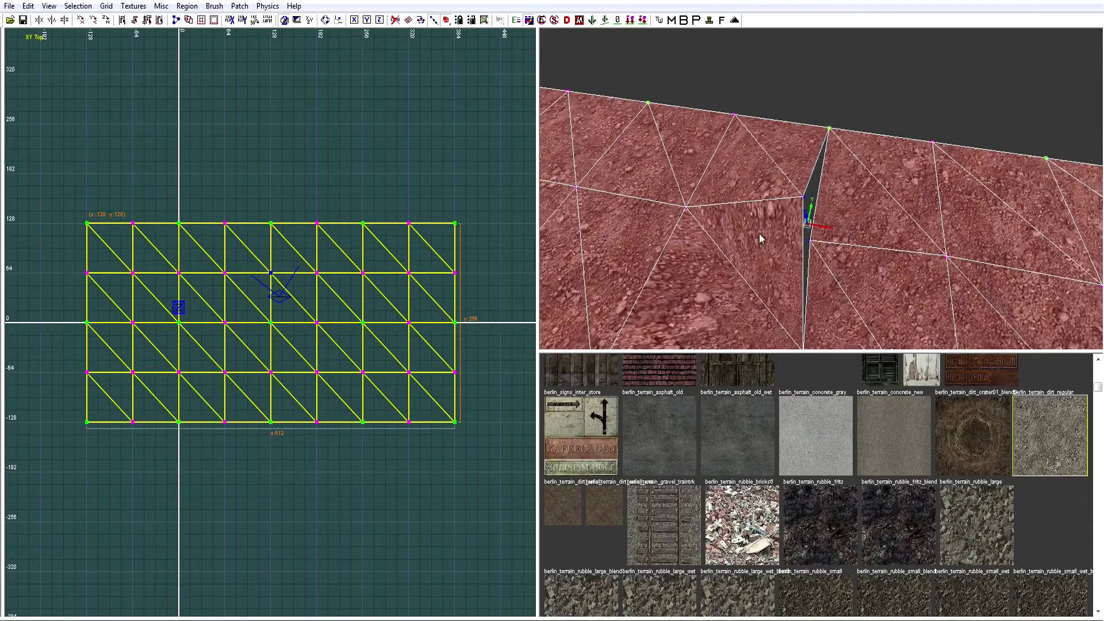
{"action": "right_click_drag", "start_coordinate": [760, 238], "coordinate": [761, 238]}
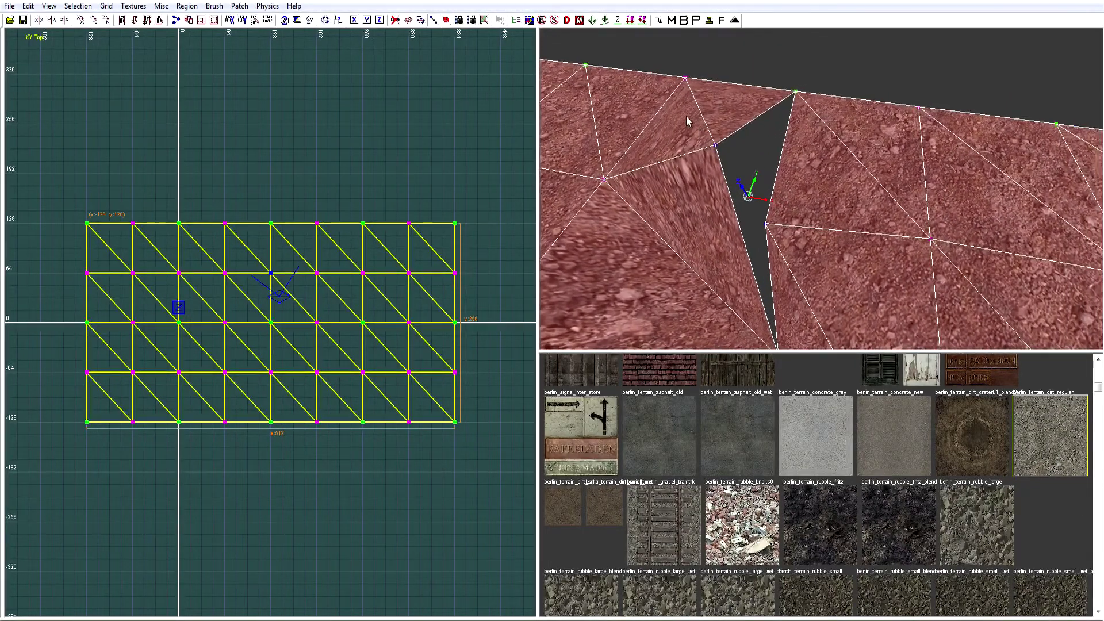
{"action": "left_click_drag", "start_coordinate": [693, 122], "coordinate": [797, 284]}
{"action": "key", "text": "w"}
Step: Weld the seam vertices at the bottom of the pit and the separated pair at the other gap, then deselect
{"action": "right_click_drag", "start_coordinate": [765, 233], "coordinate": [779, 169]}
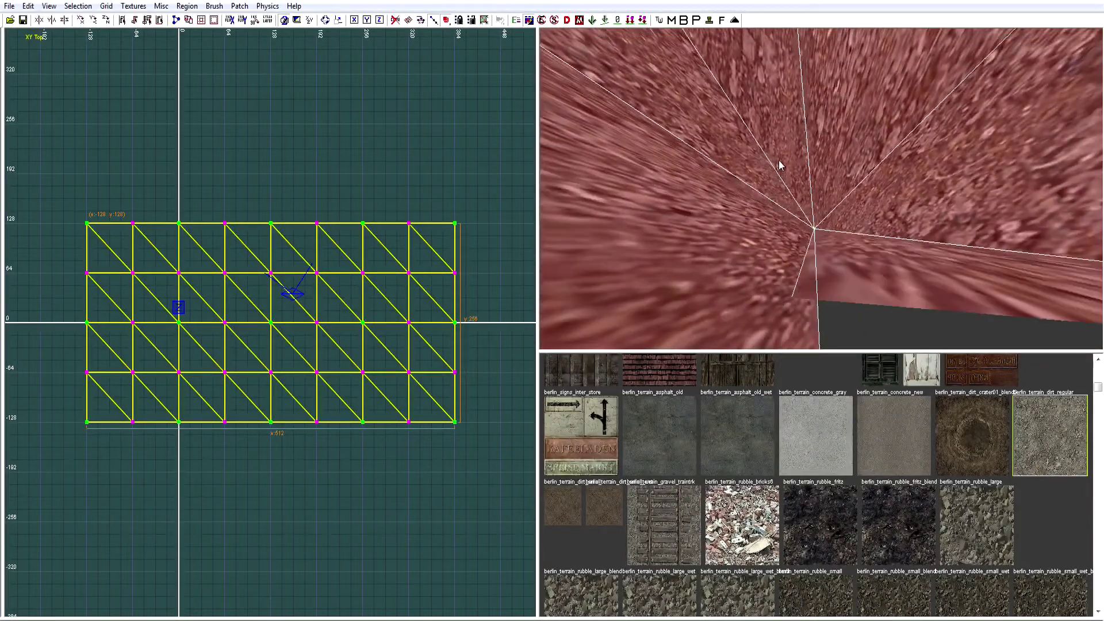
{"action": "key", "text": "w"}
{"action": "right_click_drag", "start_coordinate": [851, 226], "coordinate": [851, 226]}
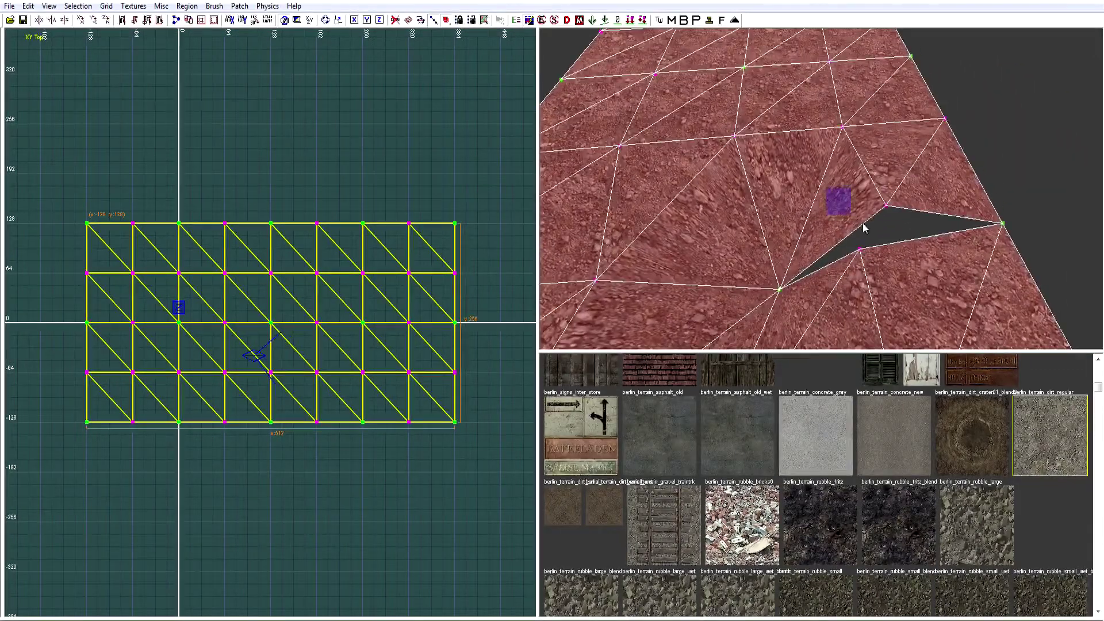
{"action": "left_click_drag", "start_coordinate": [919, 298], "coordinate": [919, 299]}
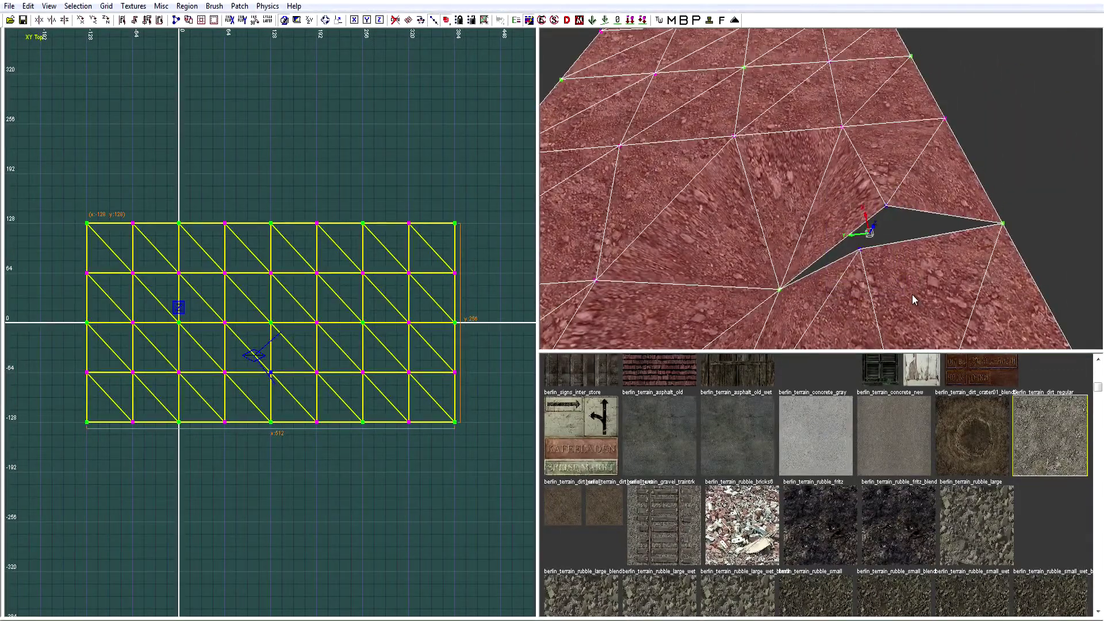
{"action": "key", "text": "w"}
{"action": "right_click_drag", "start_coordinate": [898, 278], "coordinate": [898, 278]}
{"action": "key", "text": "Escape"}
Step: Reselect both patches, select all vertices along their shared seam in the top view, weld them and deselect
{"action": "left_click", "coordinate": [909, 192], "text": "shift"}
{"action": "left_click", "coordinate": [909, 192], "text": "shift"}
{"action": "left_click", "coordinate": [909, 192], "text": "shift"}
{"action": "left_click", "coordinate": [930, 189], "text": "shift"}
{"action": "right_click_drag", "start_coordinate": [929, 189], "coordinate": [930, 189]}
{"action": "key", "text": "v"}
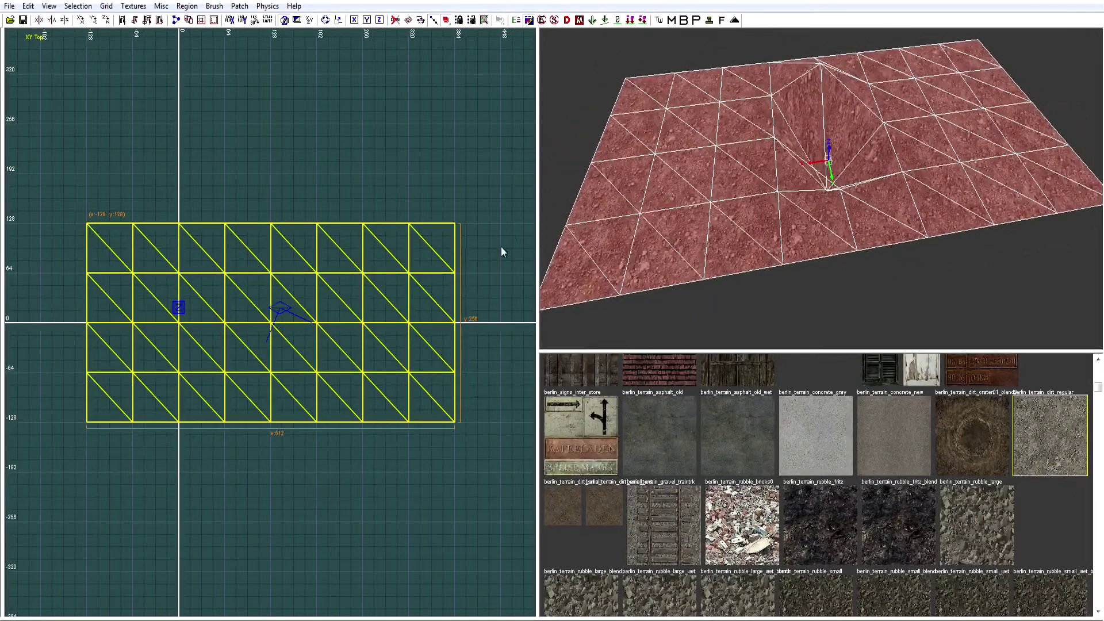
{"action": "left_click_drag", "start_coordinate": [246, 241], "coordinate": [290, 394]}
{"action": "key", "text": "w"}
{"action": "right_click_drag", "start_coordinate": [754, 189], "coordinate": [944, 174]}
{"action": "right_click_drag", "start_coordinate": [832, 207], "coordinate": [845, 176]}
{"action": "key", "text": "Escape"}
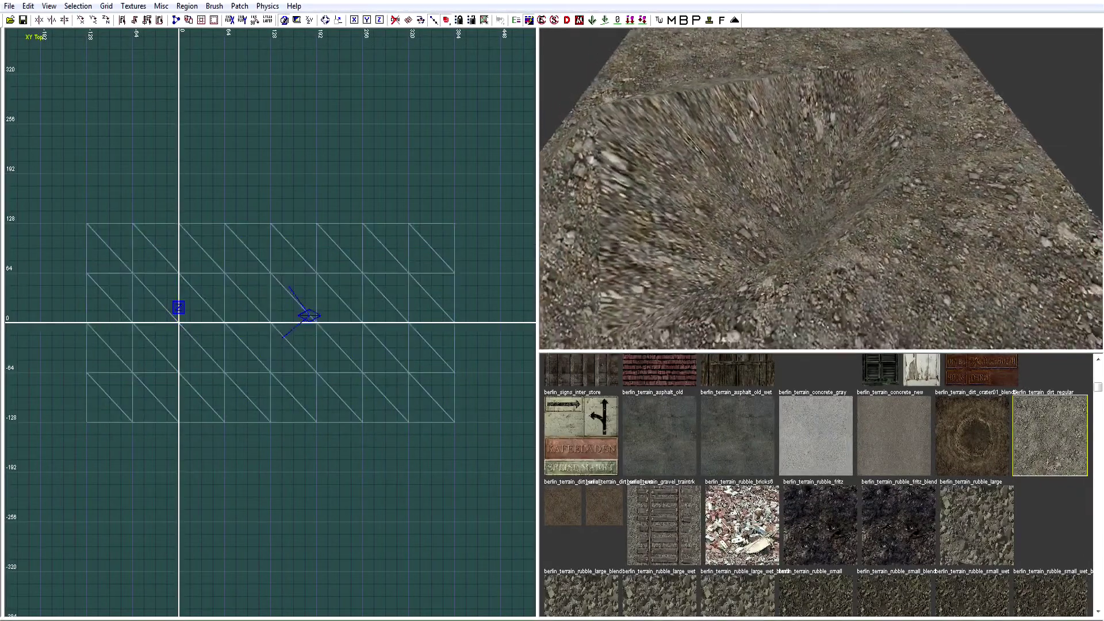
Step: Select both patches, insert two extra vertex rows across the right-hand patch between y -64 and y 0, then deselect
{"action": "right_click_drag", "start_coordinate": [765, 213], "coordinate": [804, 261]}
{"action": "left_click", "coordinate": [804, 261], "text": "shift"}
{"action": "left_click", "coordinate": [870, 234], "text": "shift"}
{"action": "right_click_drag", "start_coordinate": [871, 234], "coordinate": [817, 244]}
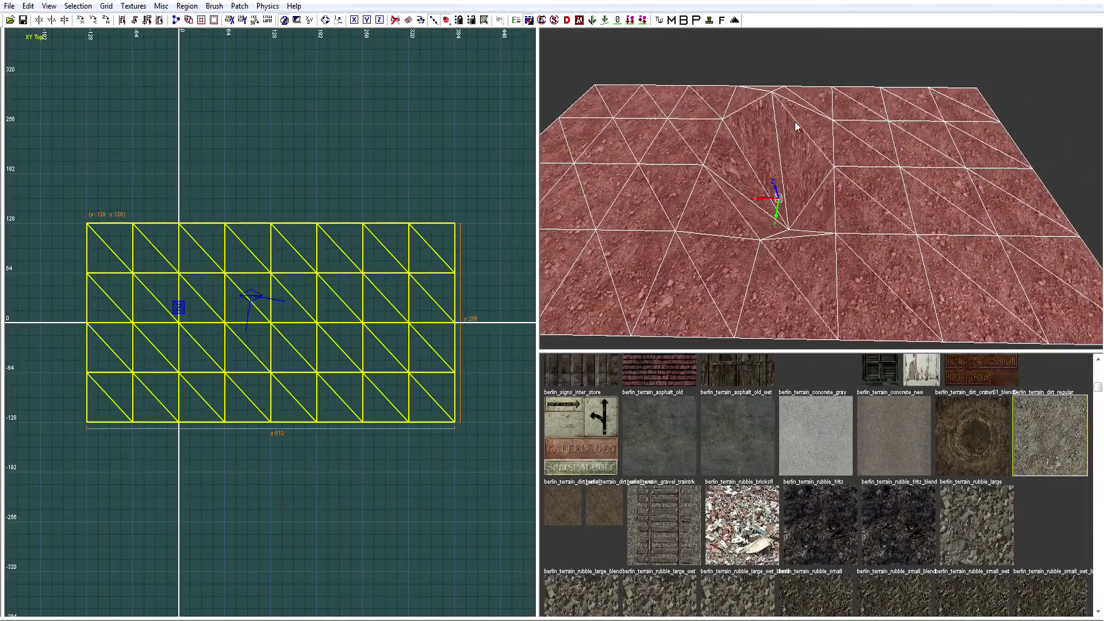
{"action": "right_click_drag", "start_coordinate": [699, 216], "coordinate": [846, 226]}
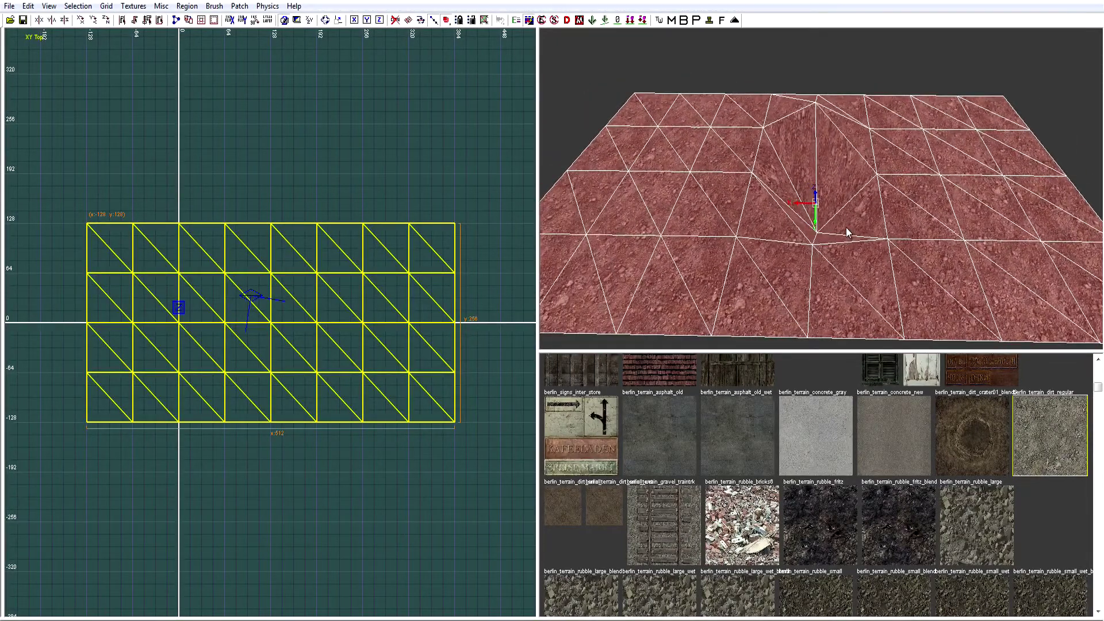
{"action": "left_click_drag", "start_coordinate": [441, 277], "coordinate": [473, 393]}
{"action": "key", "text": "shift+x"}
{"action": "key", "text": "shift+x"}
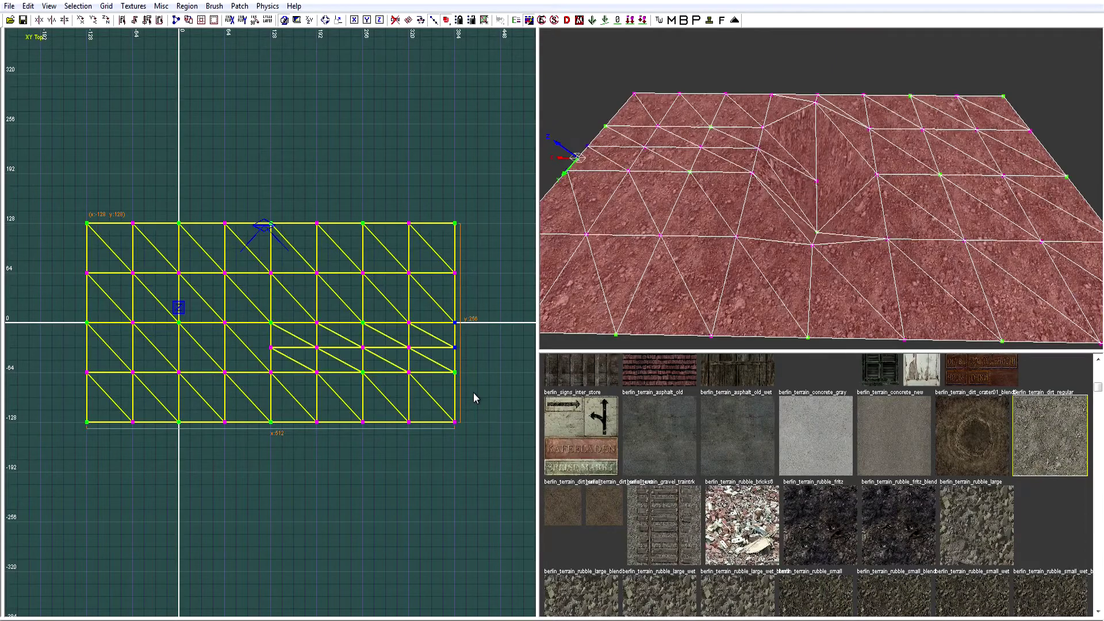
{"action": "key", "text": "Escape"}
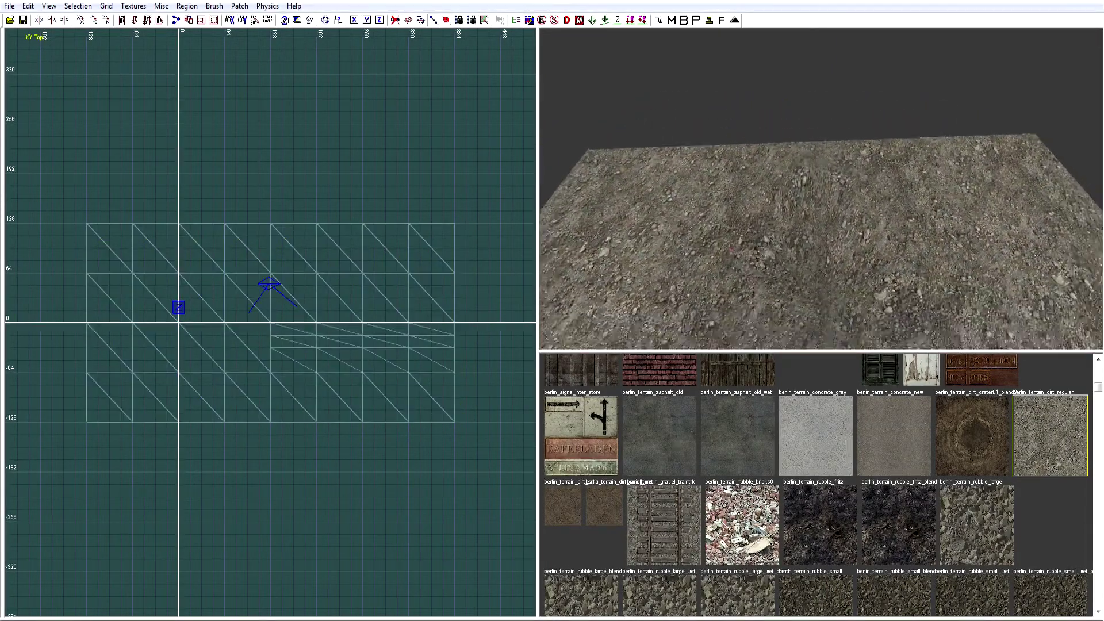
Step: Reselect both patches and examine up close how their edge vertices line up along the shared seam inside the pit
{"action": "left_click", "coordinate": [806, 237], "text": "shift"}
{"action": "left_click", "coordinate": [892, 257], "text": "shift"}
{"action": "key", "text": "Up"}
{"action": "key", "text": "Up"}
{"action": "key", "text": "Up"}
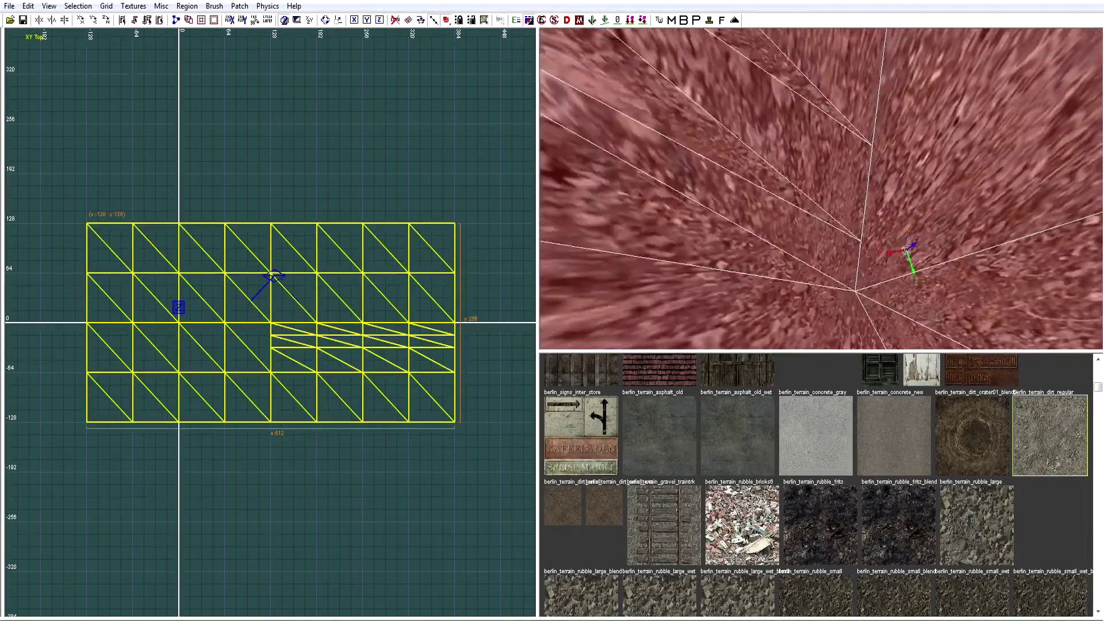
{"action": "scroll", "coordinate": [853, 320], "scroll_direction": "down", "scroll_amount": 6}
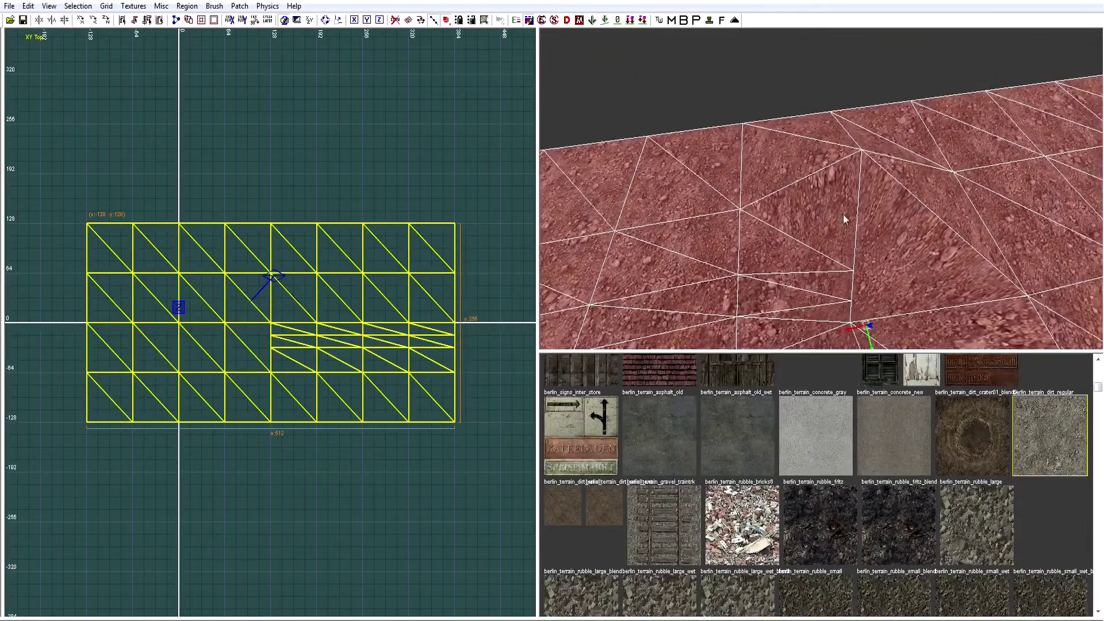
{"action": "key", "text": "Right"}
{"action": "key", "text": "Right"}
{"action": "key", "text": "Right"}
{"action": "key", "text": "Right"}
{"action": "key", "text": "Right"}
{"action": "key", "text": "Right"}
Step: Try inserting another vertex row at a group of selected patch vertices, undo the last two changes and deselect
{"action": "key", "text": "v"}
{"action": "left_click_drag", "start_coordinate": [977, 150], "coordinate": [1085, 311], "text": "shift"}
{"action": "key", "text": "shift+x"}
{"action": "right_click_drag", "start_coordinate": [995, 270], "coordinate": [866, 267]}
{"action": "key", "text": "ctrl+z"}
{"action": "key", "text": "ctrl+z"}
{"action": "key", "text": "Escape"}
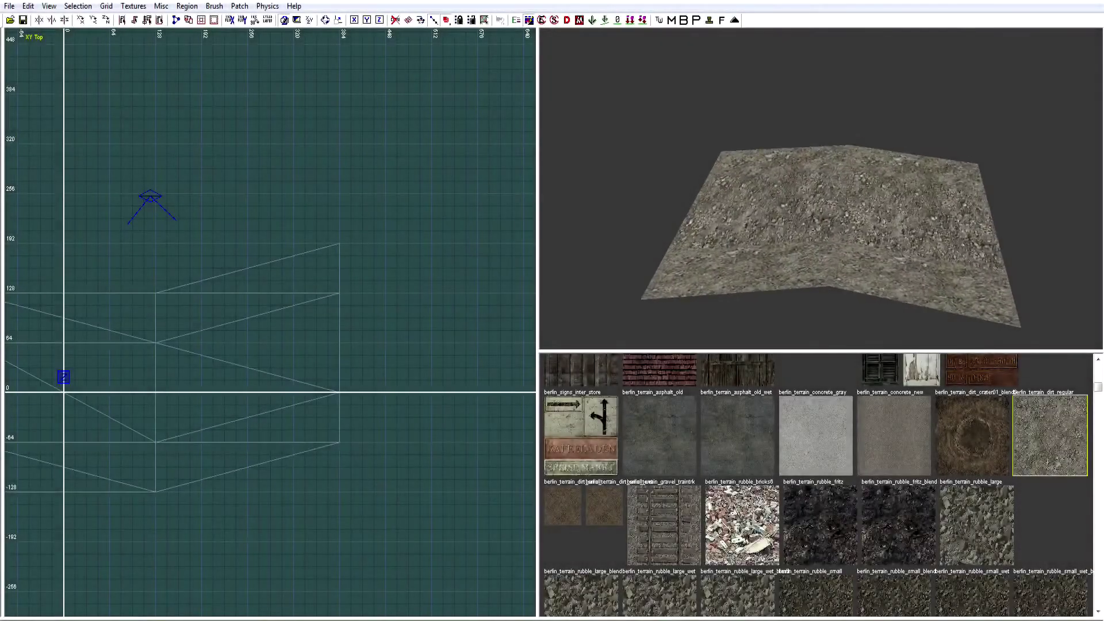
Step: Select the bent terrain patches, apply natural texture mapping to their berlin_terrain_dirt_regular material and deselect
{"action": "mouse_move", "coordinate": [821, 188]}
{"action": "right_mouse_down"}
{"action": "mouse_move", "coordinate": [836, 195]}
{"action": "mouse_move", "coordinate": [834, 265]}
{"action": "mouse_move", "coordinate": [831, 166]}
{"action": "mouse_move", "coordinate": [831, 193]}
{"action": "right_mouse_up"}
{"action": "left_click", "coordinate": [587, 212], "text": "shift"}
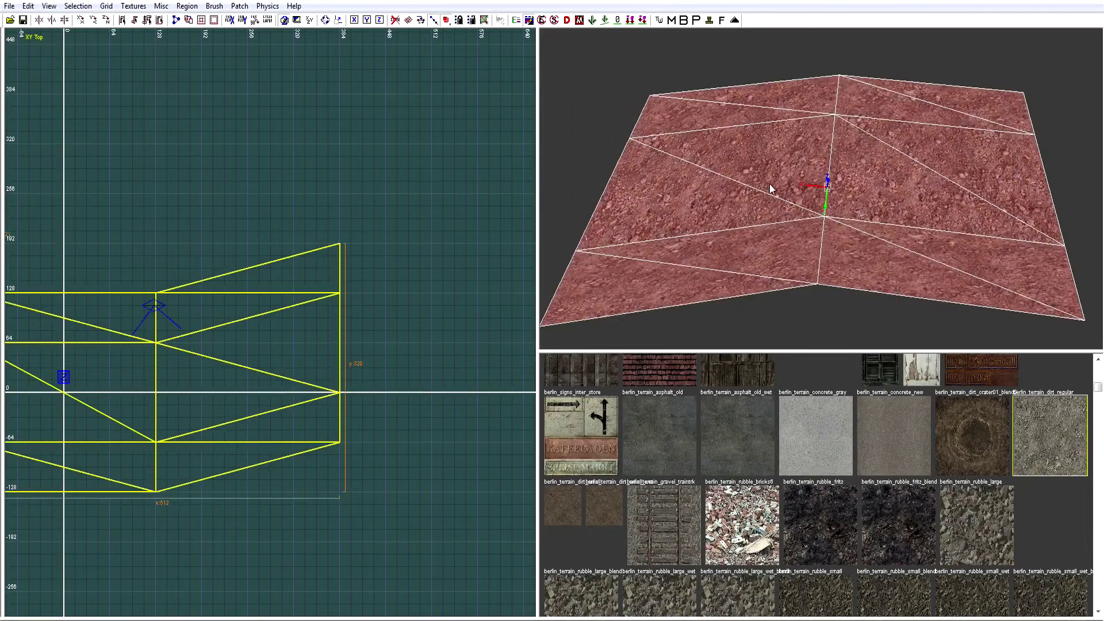
{"action": "key", "text": "s"}
{"action": "left_click", "coordinate": [101, 297]}
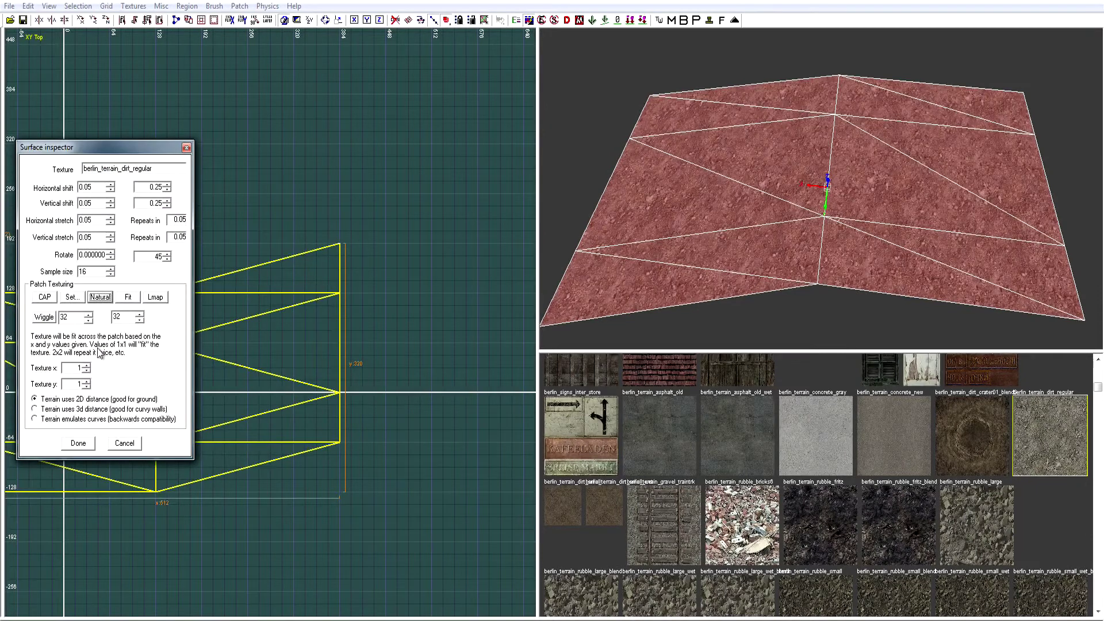
{"action": "left_click", "coordinate": [80, 442]}
{"action": "key", "text": "Escape"}
Step: Duplicate the terrain patches in place, apply berlin_terrain_rubble_fritz_blend to the copy and show its vertices
{"action": "right_click_drag", "start_coordinate": [770, 304], "coordinate": [852, 224]}
{"action": "left_click", "coordinate": [784, 249], "text": "shift"}
{"action": "right_click_drag", "start_coordinate": [290, 377], "coordinate": [479, 367]}
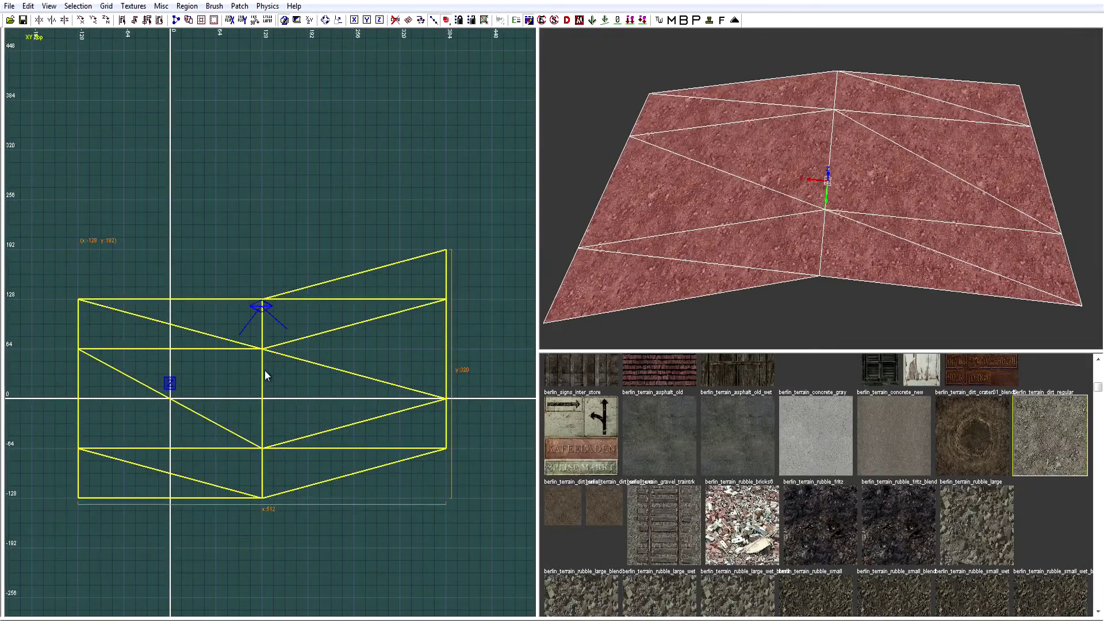
{"action": "key", "text": "space"}
{"action": "key", "text": "ctrl+z"}
{"action": "right_click_drag", "start_coordinate": [731, 304], "coordinate": [745, 299]}
{"action": "left_click", "coordinate": [883, 519]}
{"action": "mouse_move", "coordinate": [902, 291]}
{"action": "right_mouse_down"}
{"action": "mouse_move", "coordinate": [902, 313]}
{"action": "mouse_move", "coordinate": [896, 285]}
{"action": "mouse_move", "coordinate": [898, 300]}
{"action": "mouse_move", "coordinate": [884, 292]}
{"action": "mouse_move", "coordinate": [901, 292]}
{"action": "right_mouse_up"}
{"action": "key", "text": "v"}
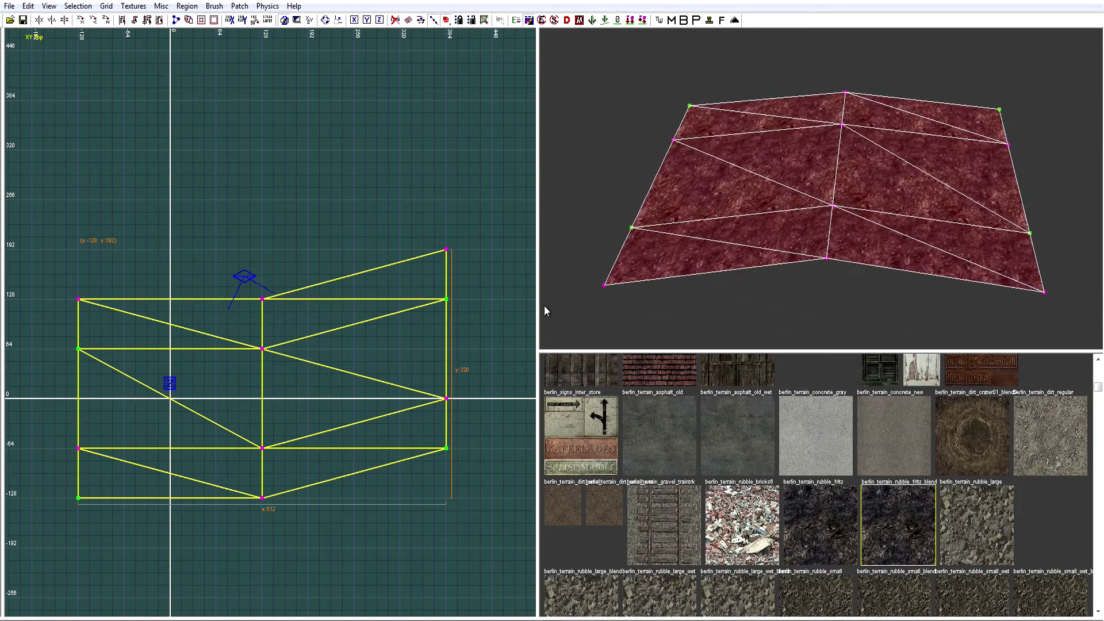
Step: Open the vertex color and alpha editor, select one inner vertex on the patch's outer edge and color it red
{"action": "key", "text": "g"}
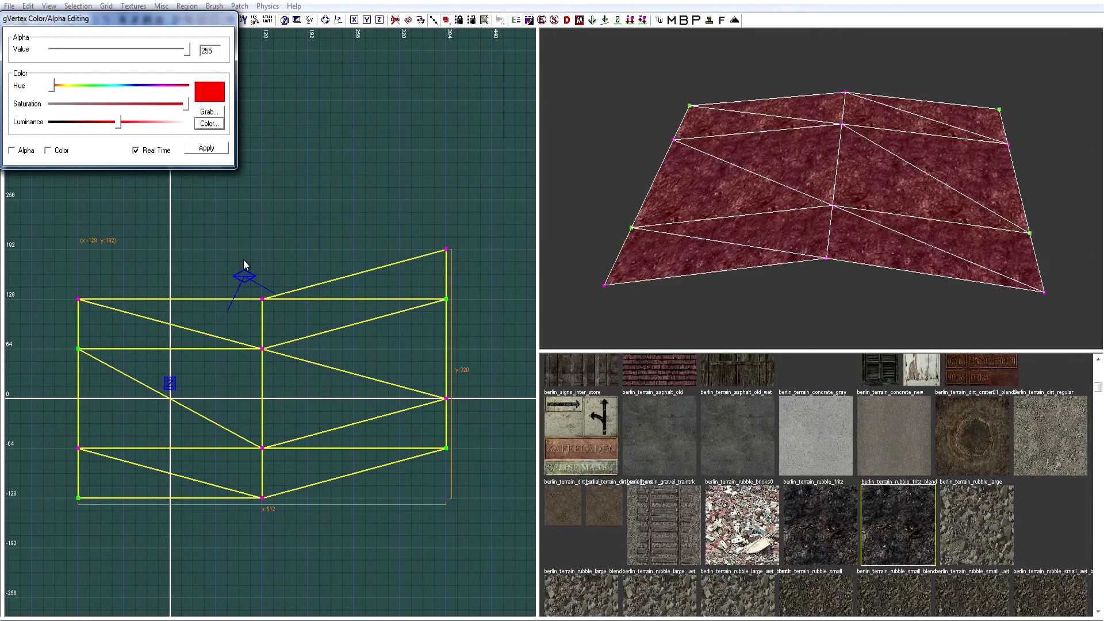
{"action": "mouse_move", "coordinate": [844, 283]}
{"action": "right_mouse_down"}
{"action": "mouse_move", "coordinate": [819, 281]}
{"action": "mouse_move", "coordinate": [857, 281]}
{"action": "mouse_move", "coordinate": [796, 287]}
{"action": "mouse_move", "coordinate": [791, 271]}
{"action": "mouse_move", "coordinate": [836, 281]}
{"action": "right_mouse_up"}
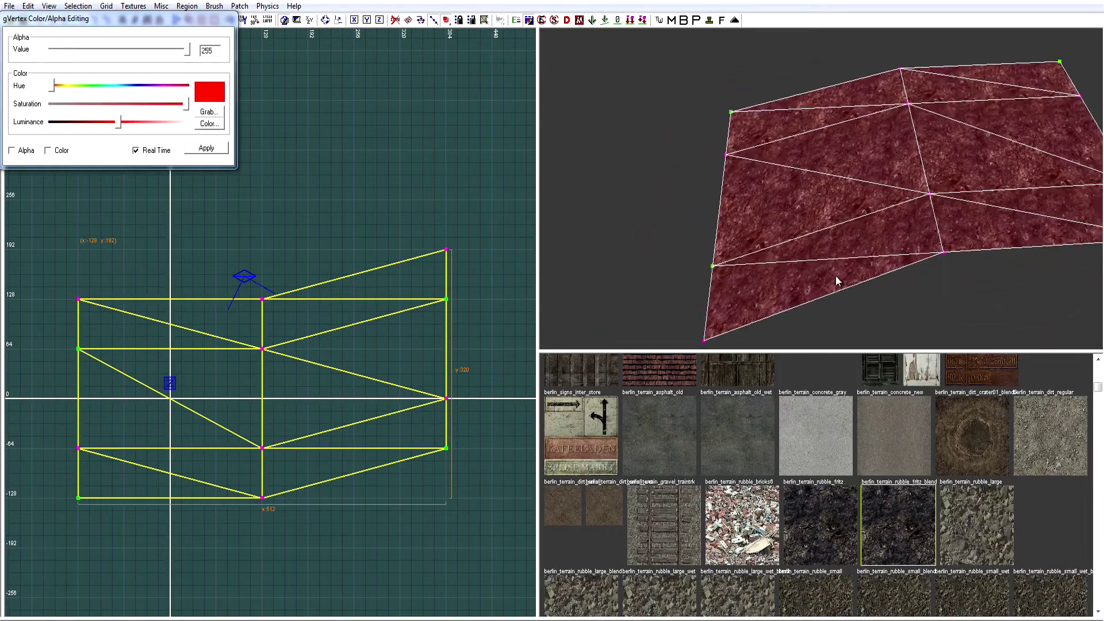
{"action": "left_click_drag", "start_coordinate": [665, 232], "coordinate": [784, 278]}
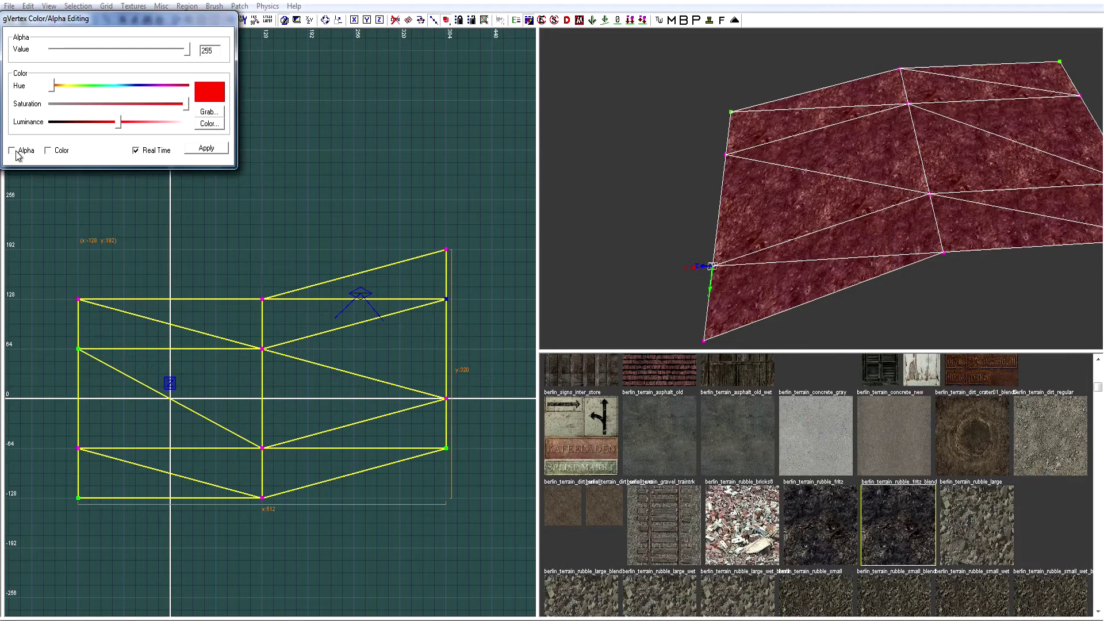
{"action": "left_click_drag", "start_coordinate": [53, 87], "coordinate": [177, 102]}
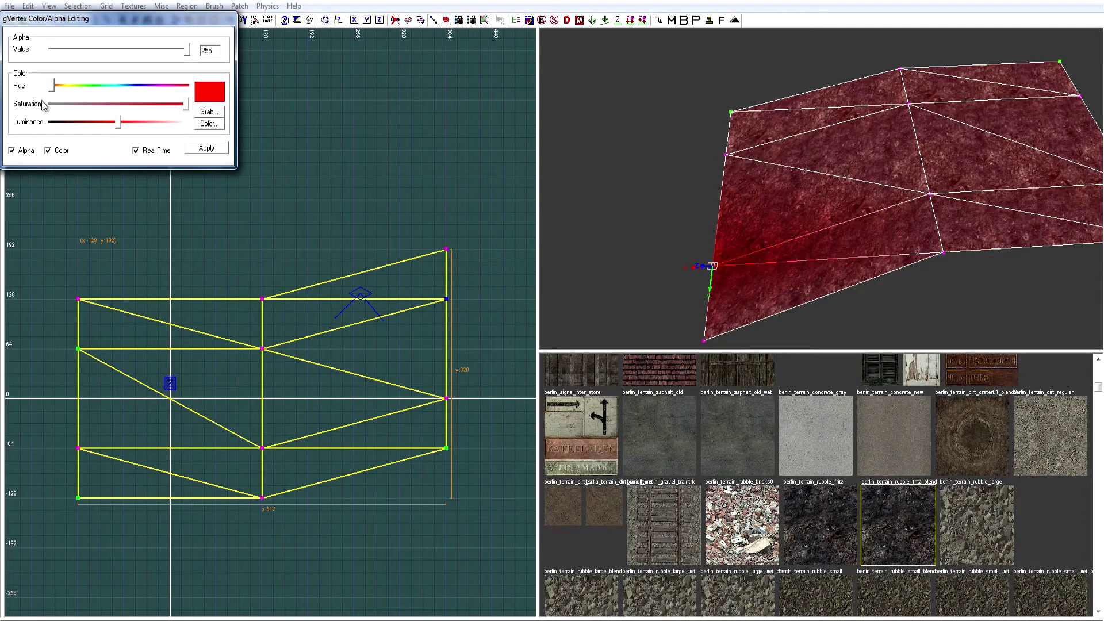
{"action": "left_click_drag", "start_coordinate": [52, 86], "coordinate": [9, 111]}
Step: With only alpha editing enabled, apply an alpha value of 255 to the selected vertex and deselect
{"action": "left_click_drag", "start_coordinate": [128, 17], "coordinate": [186, 62]}
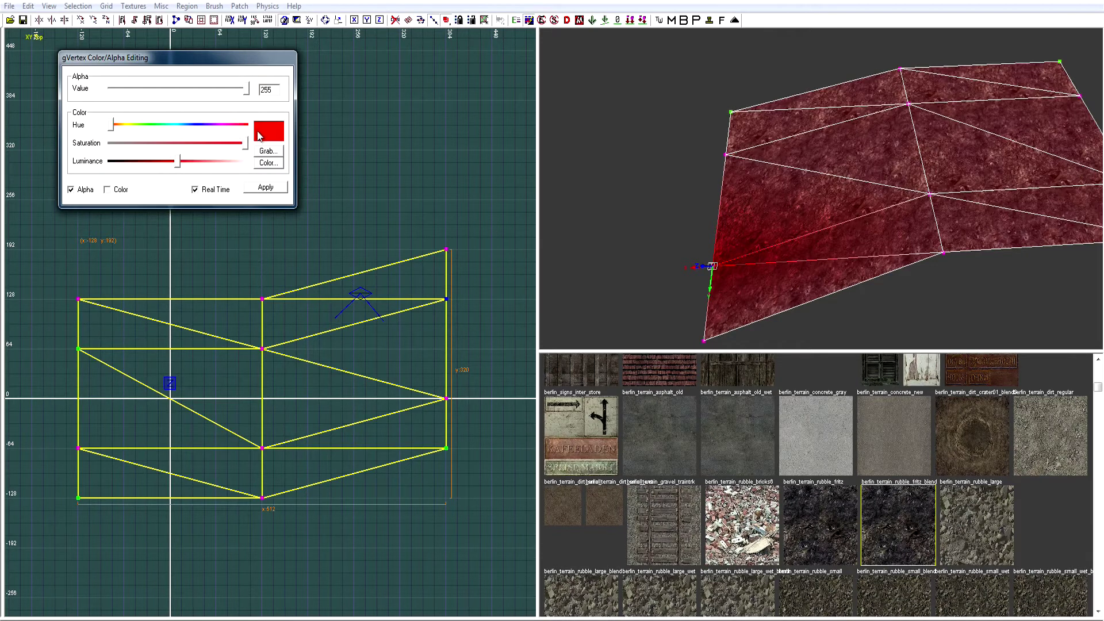
{"action": "left_click_drag", "start_coordinate": [246, 92], "coordinate": [288, 94]}
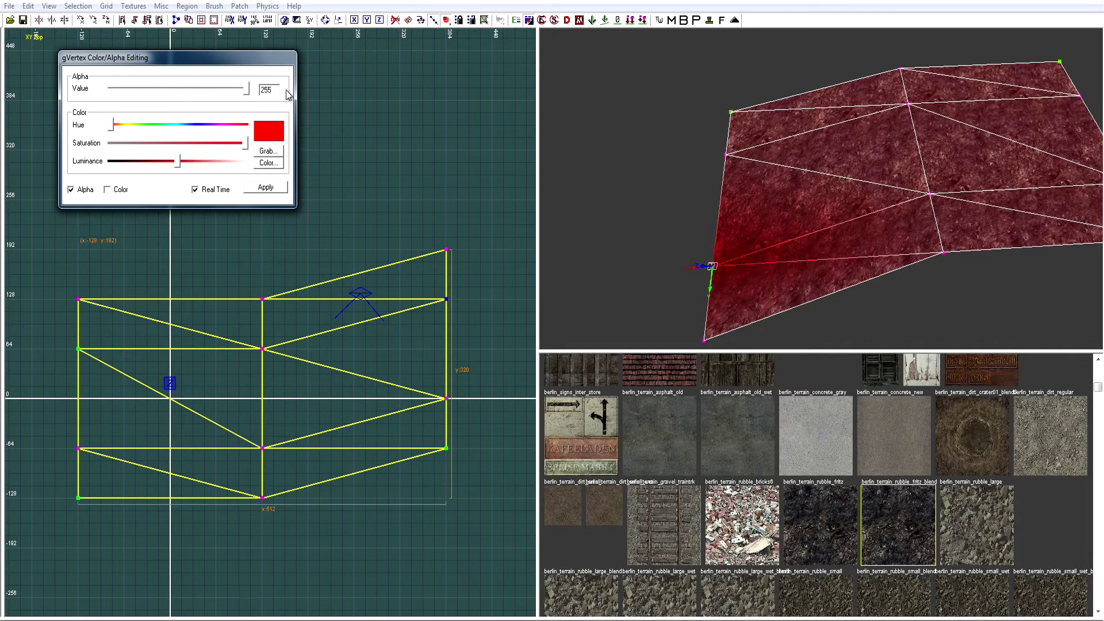
{"action": "left_click", "coordinate": [267, 193]}
{"action": "key", "text": "Escape"}
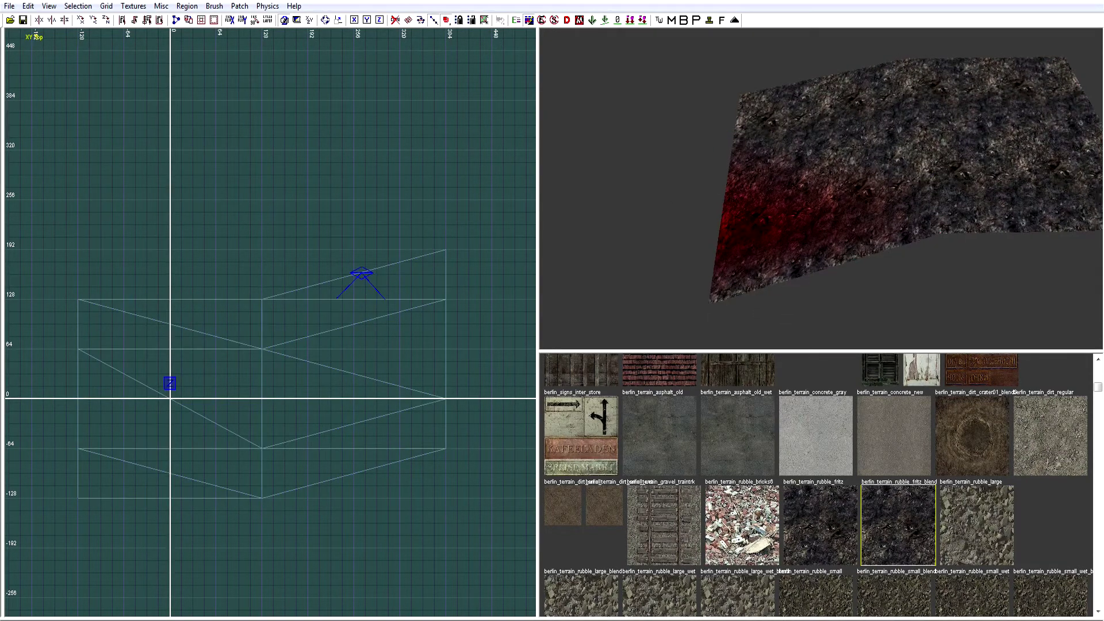
Step: Reselect the berlin_terrain_rubble_fritz_blend layer, check which patches are stacked there and show its vertices
{"action": "key", "text": "shift+v"}
{"action": "right_click_drag", "start_coordinate": [680, 202], "coordinate": [794, 189]}
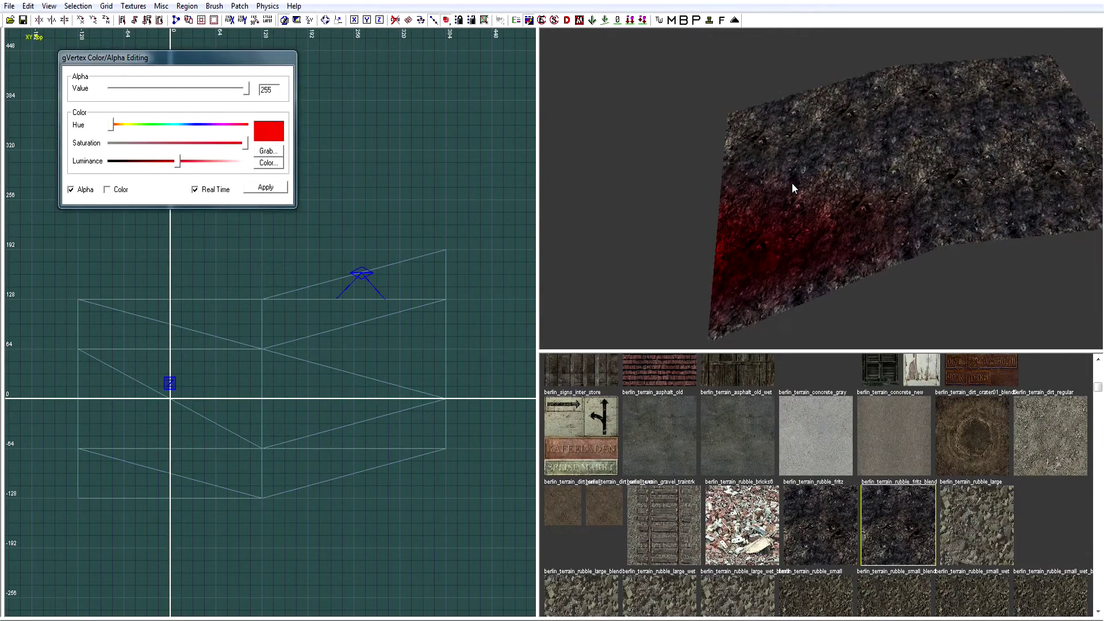
{"action": "left_click", "coordinate": [796, 188], "text": "shift"}
{"action": "right_click", "coordinate": [799, 190]}
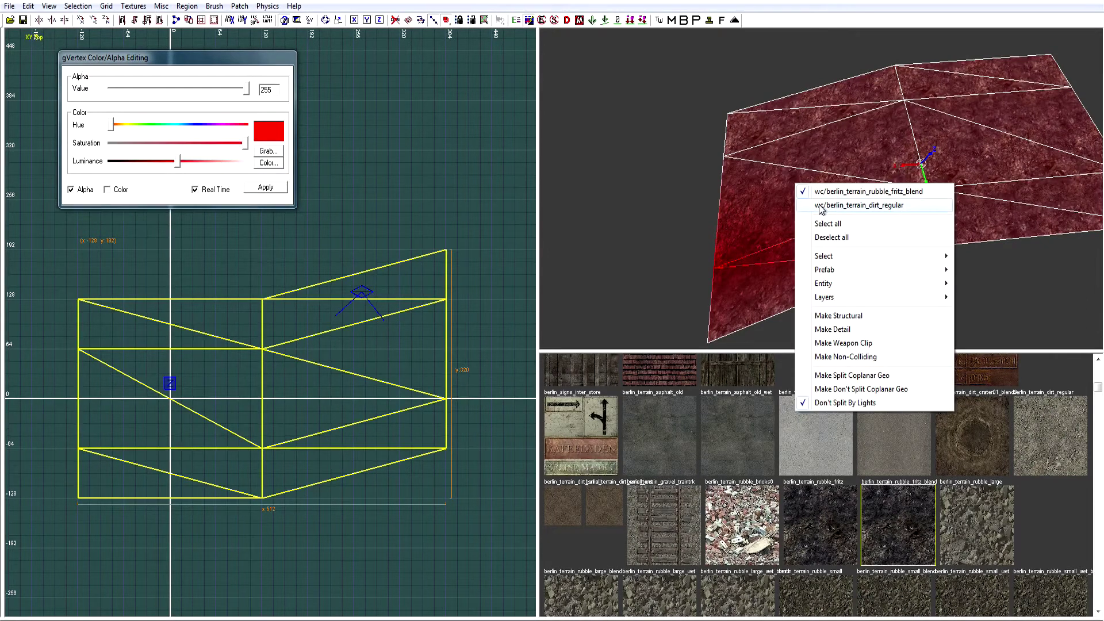
{"action": "right_click_drag", "start_coordinate": [766, 182], "coordinate": [753, 181]}
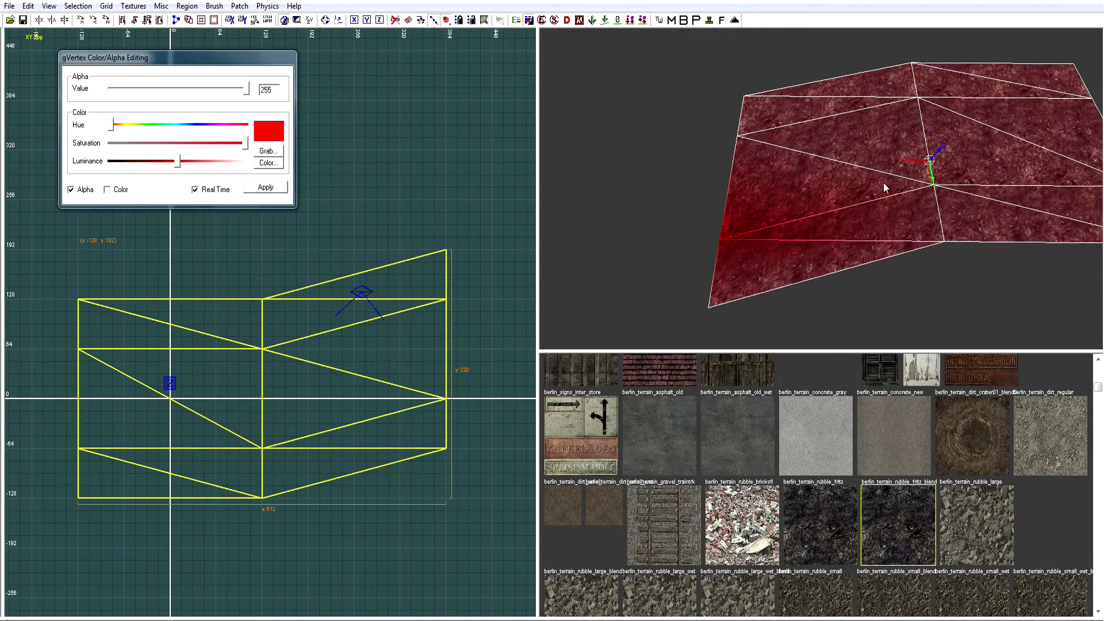
{"action": "right_click_drag", "start_coordinate": [872, 178], "coordinate": [877, 143]}
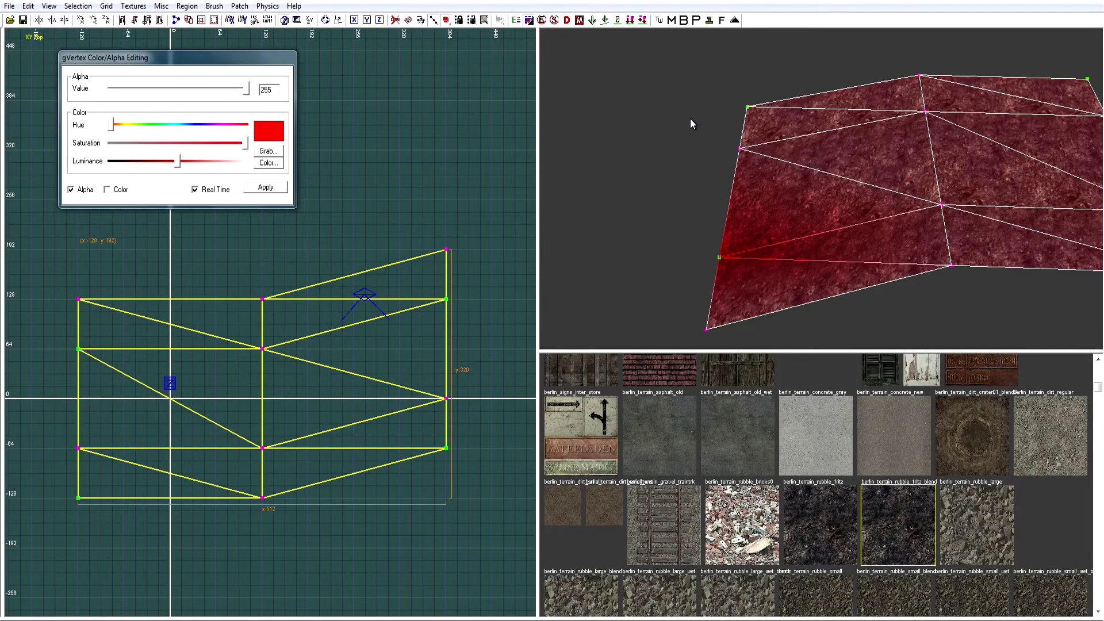
Step: Select all vertices in the two middle rows of the blend layer, set their alpha to 0, apply it and deselect
{"action": "left_click_drag", "start_coordinate": [737, 213], "coordinate": [771, 288]}
{"action": "mouse_move", "coordinate": [787, 247]}
{"action": "right_mouse_down"}
{"action": "mouse_move", "coordinate": [791, 231]}
{"action": "mouse_move", "coordinate": [798, 240]}
{"action": "right_mouse_up"}
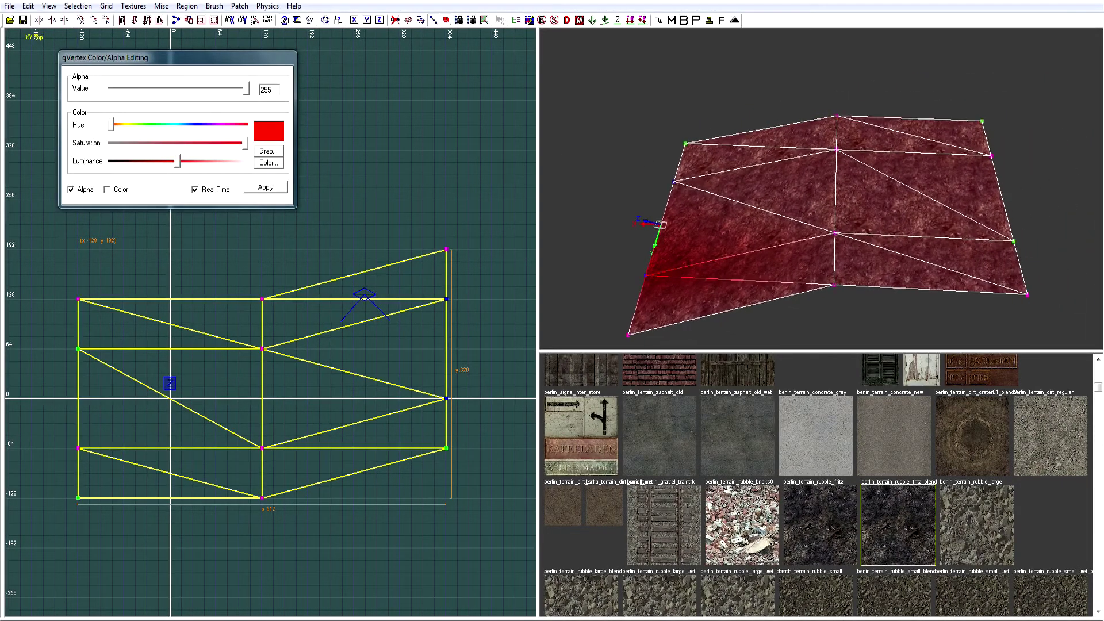
{"action": "left_click", "coordinate": [837, 150]}
{"action": "left_click_drag", "start_coordinate": [971, 141], "coordinate": [1044, 255]}
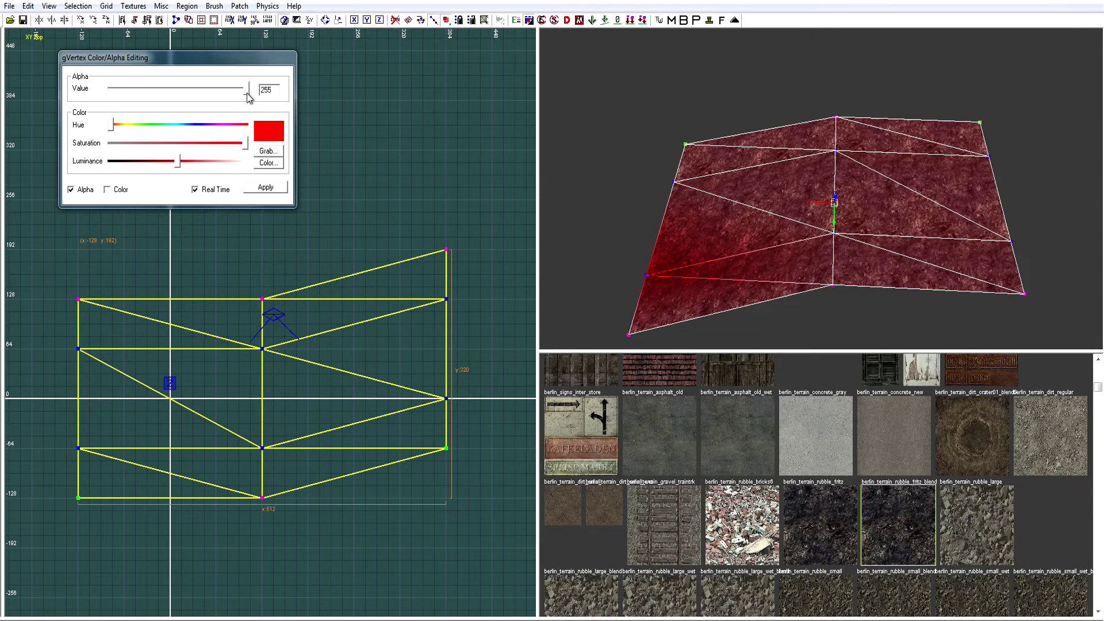
{"action": "left_click_drag", "start_coordinate": [247, 90], "coordinate": [276, 98]}
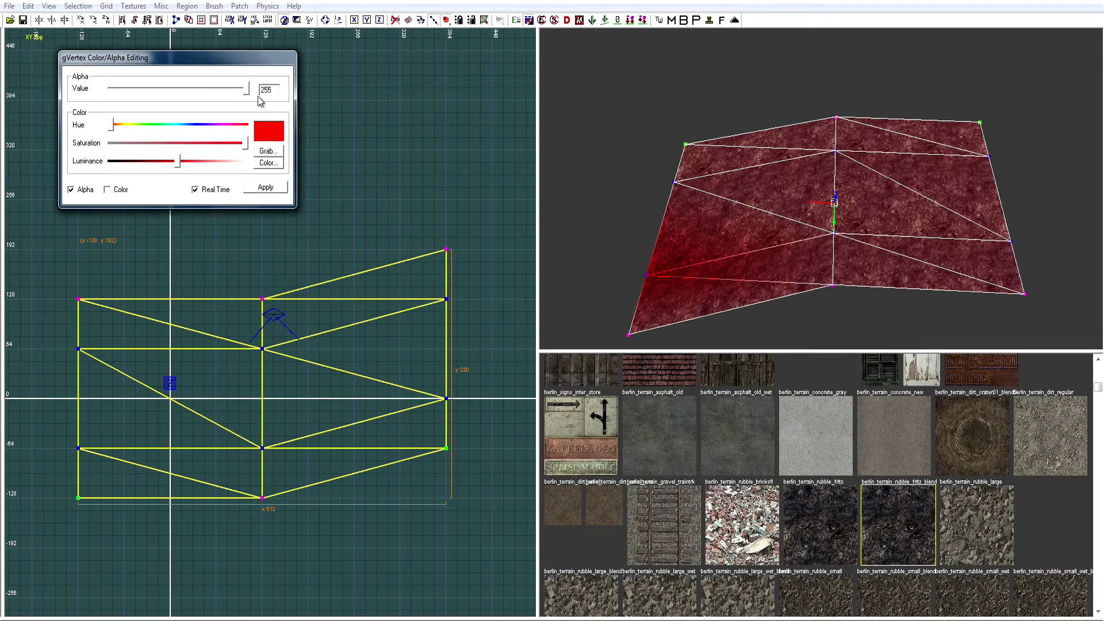
{"action": "left_click_drag", "start_coordinate": [248, 92], "coordinate": [134, 112]}
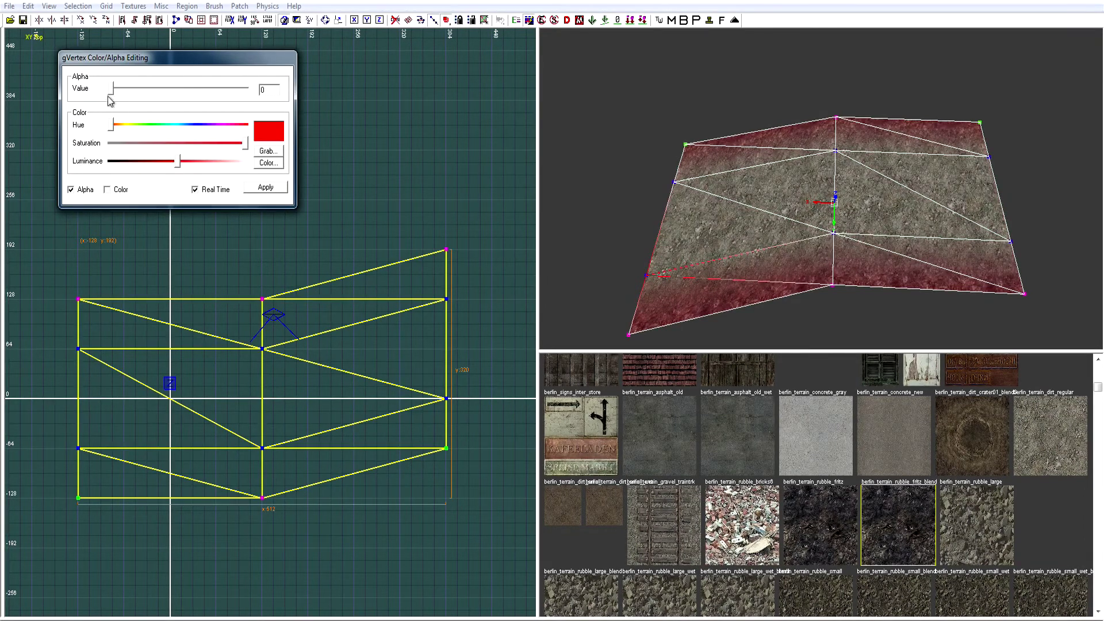
{"action": "left_click", "coordinate": [267, 188]}
{"action": "right_click_drag", "start_coordinate": [701, 248], "coordinate": [719, 231]}
{"action": "key", "text": "Escape"}
{"action": "key", "text": "Escape"}
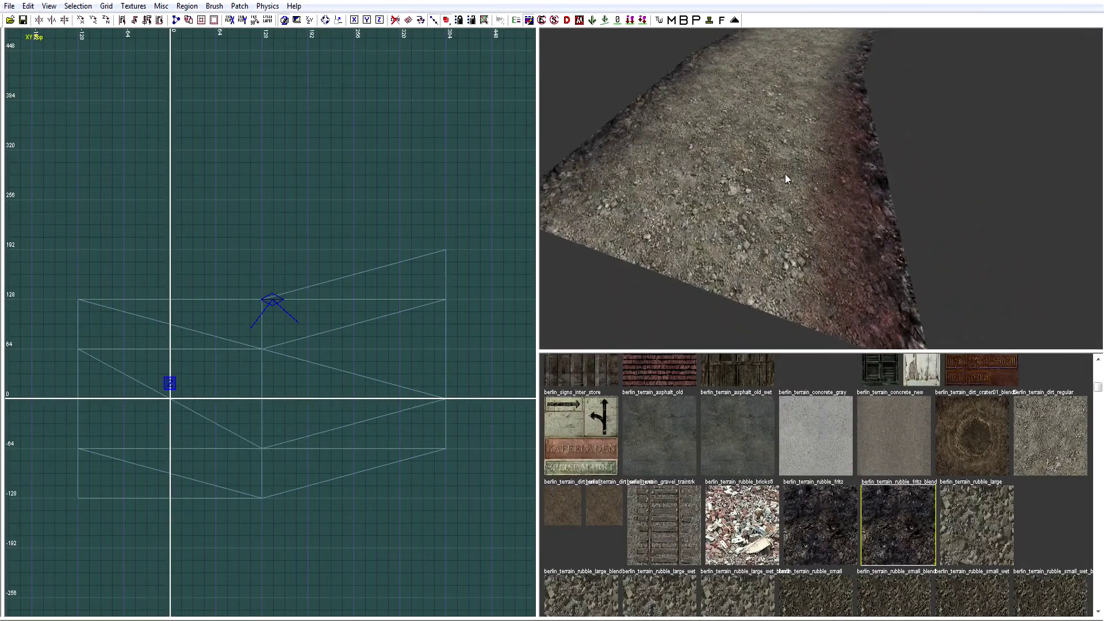
Step: Inspect the blended terrain from several angles and briefly view the advanced patch editing options
{"action": "right_click_drag", "start_coordinate": [838, 89], "coordinate": [823, 119]}
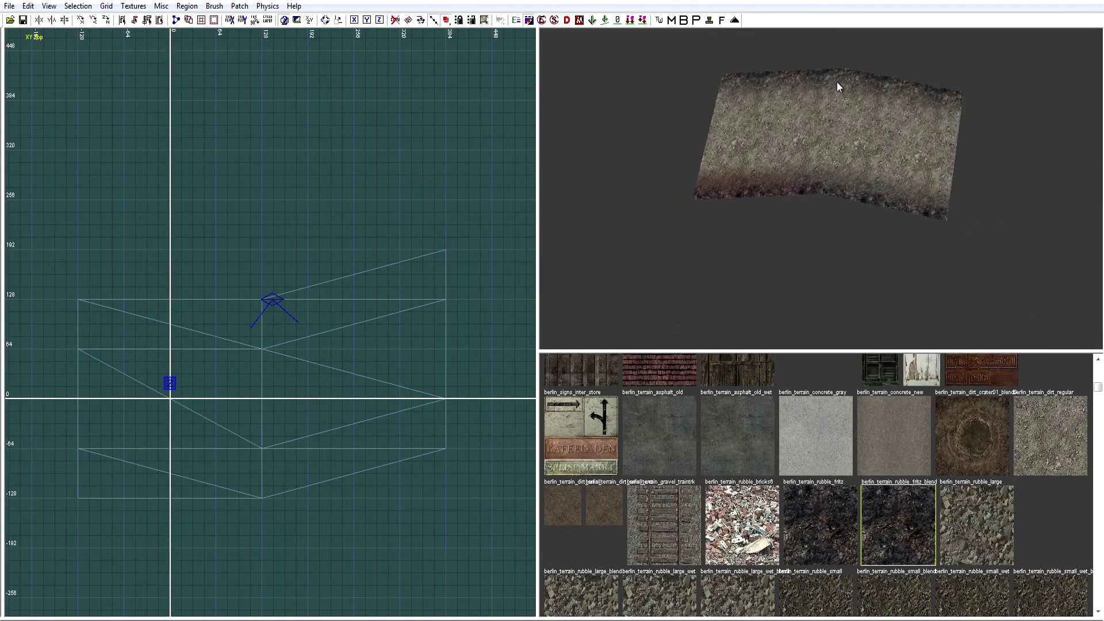
{"action": "right_click_drag", "start_coordinate": [817, 190], "coordinate": [821, 187]}
{"action": "key", "text": "g"}
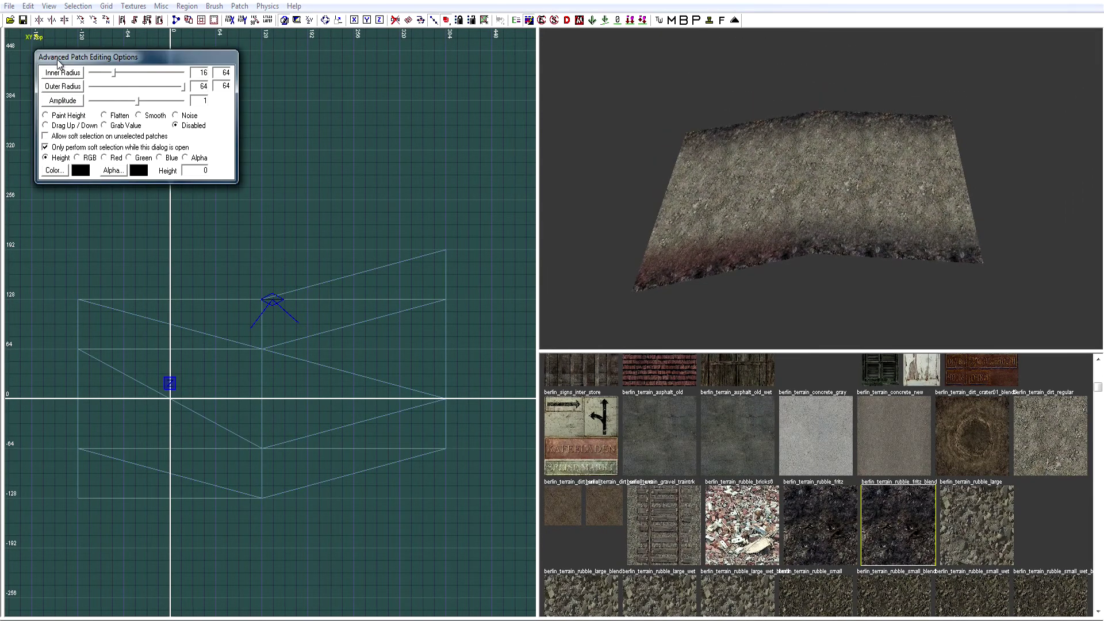
{"action": "key", "text": "Escape"}
{"action": "right_click_drag", "start_coordinate": [820, 190], "coordinate": [841, 189]}
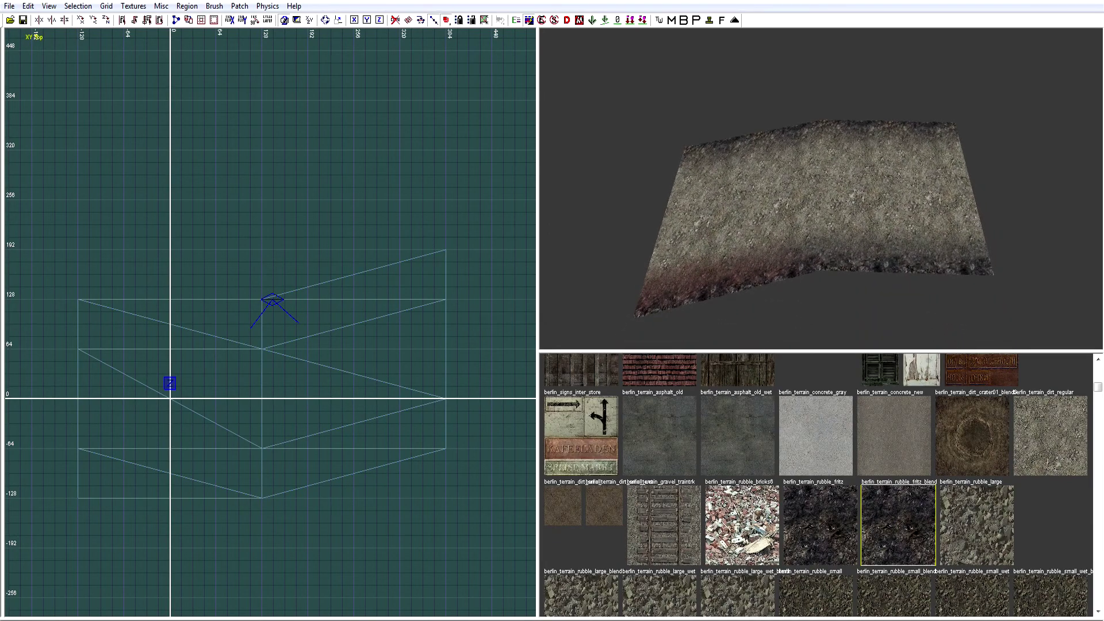